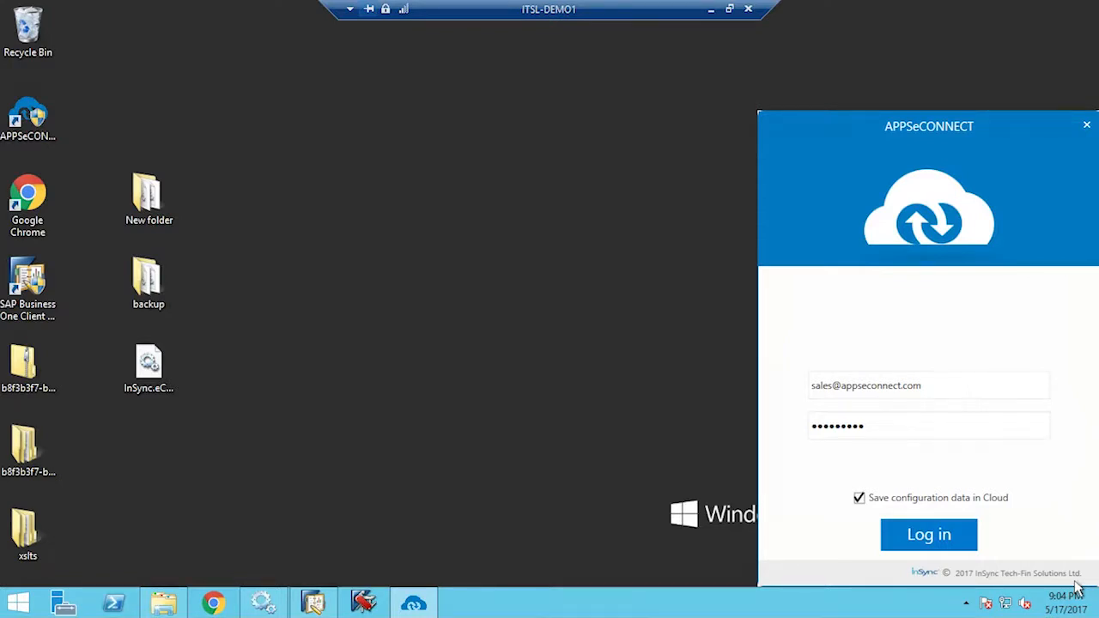
Switch to Zoho CRM and open a blank Create Lead form from the Leads module
click(710, 10)
click(690, 602)
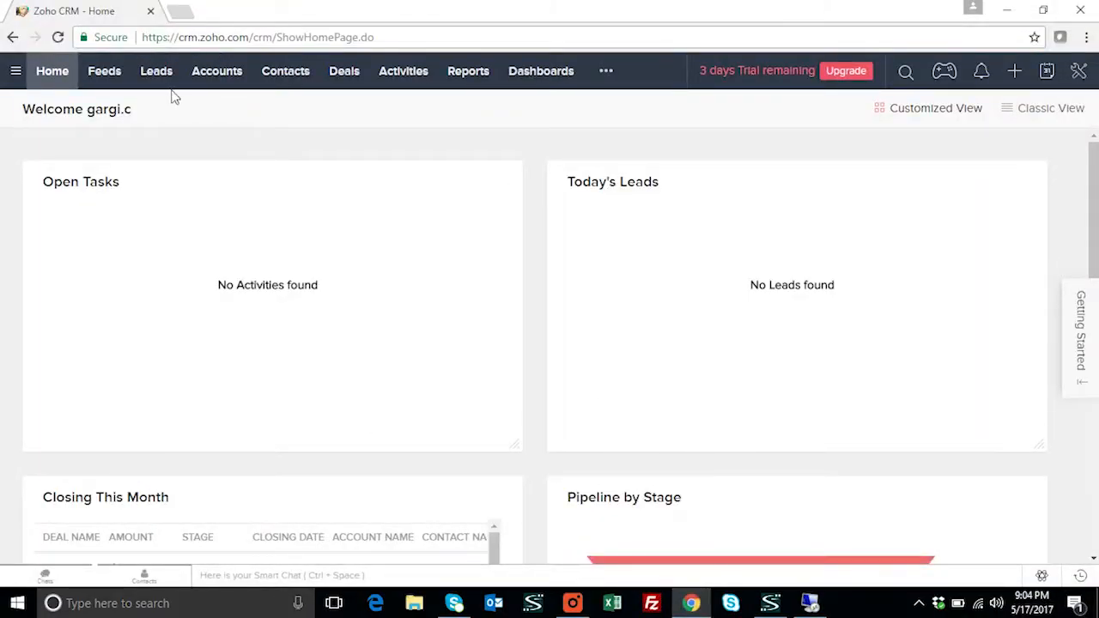
click(166, 75)
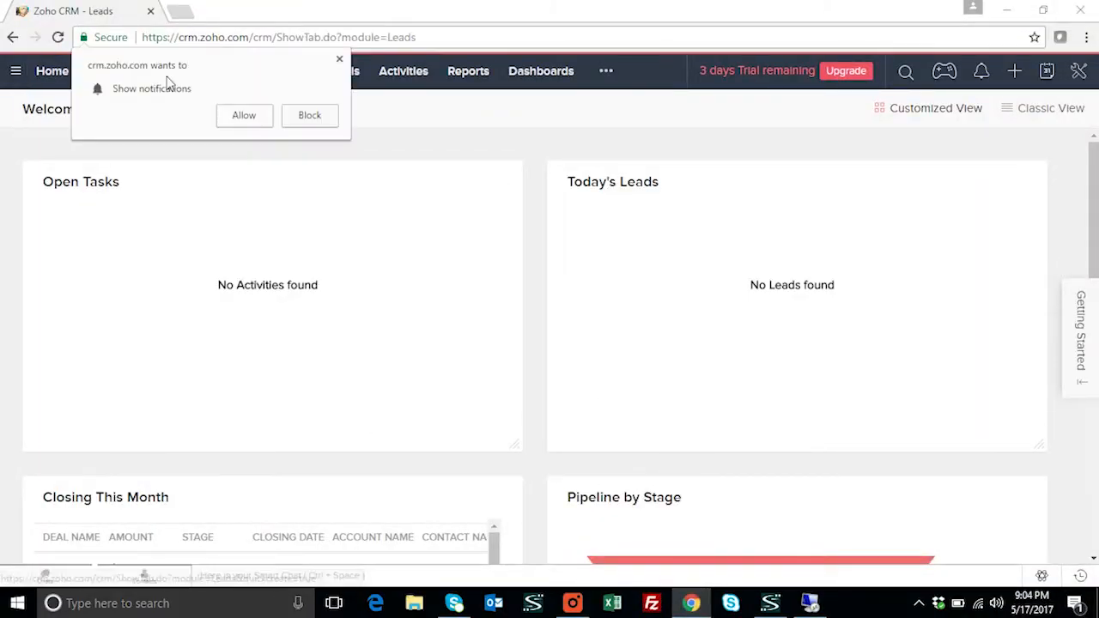
click(339, 62)
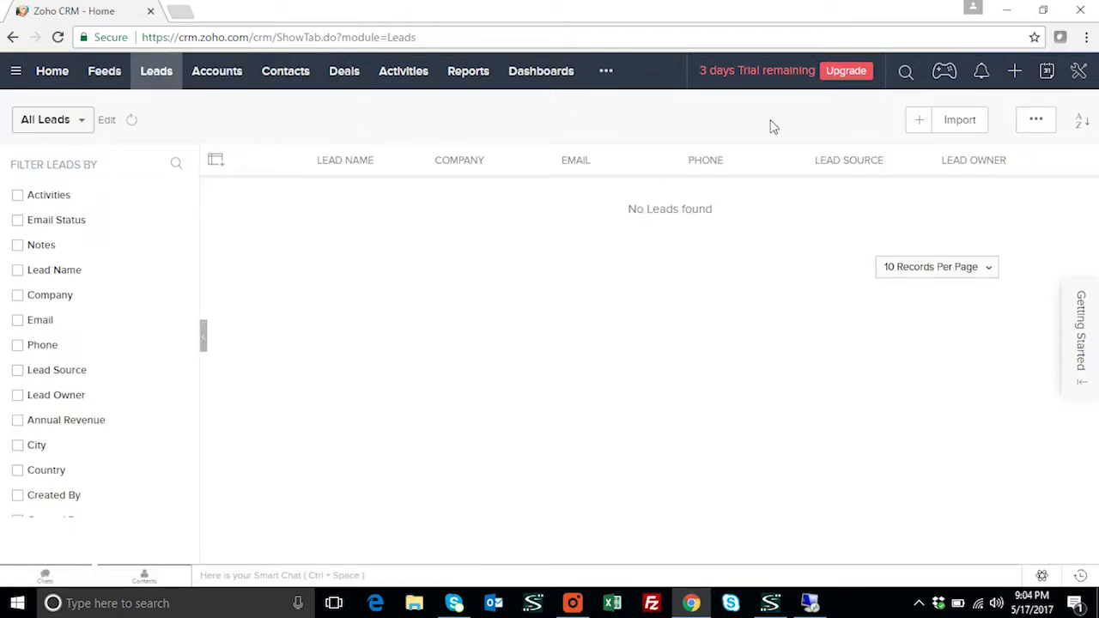
click(922, 126)
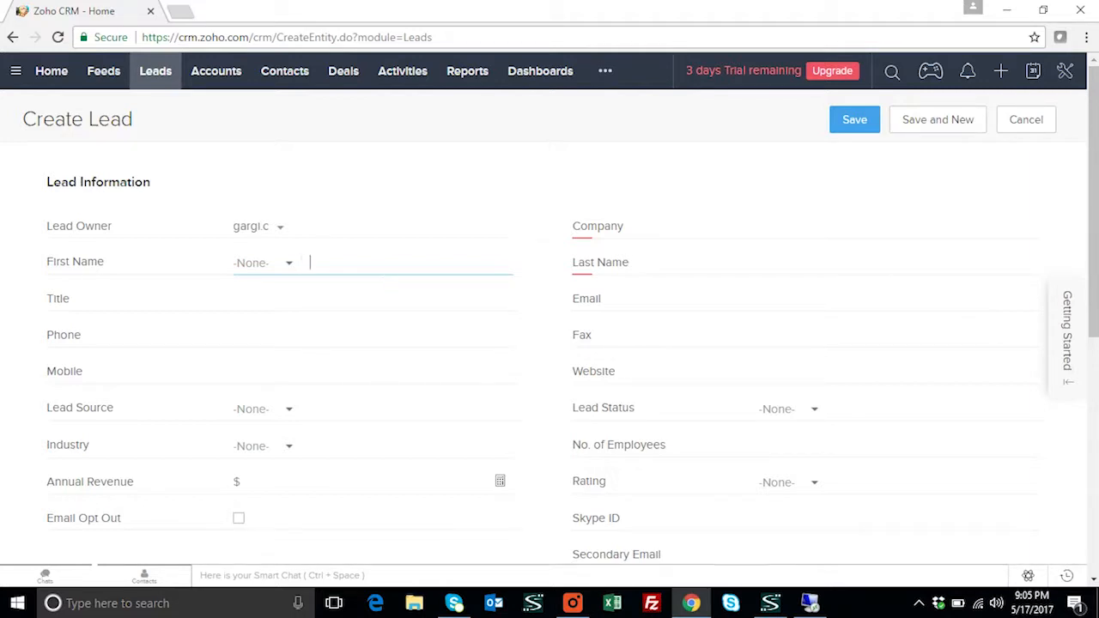
Enter the lead's first name, last name and company MNC
click(853, 263)
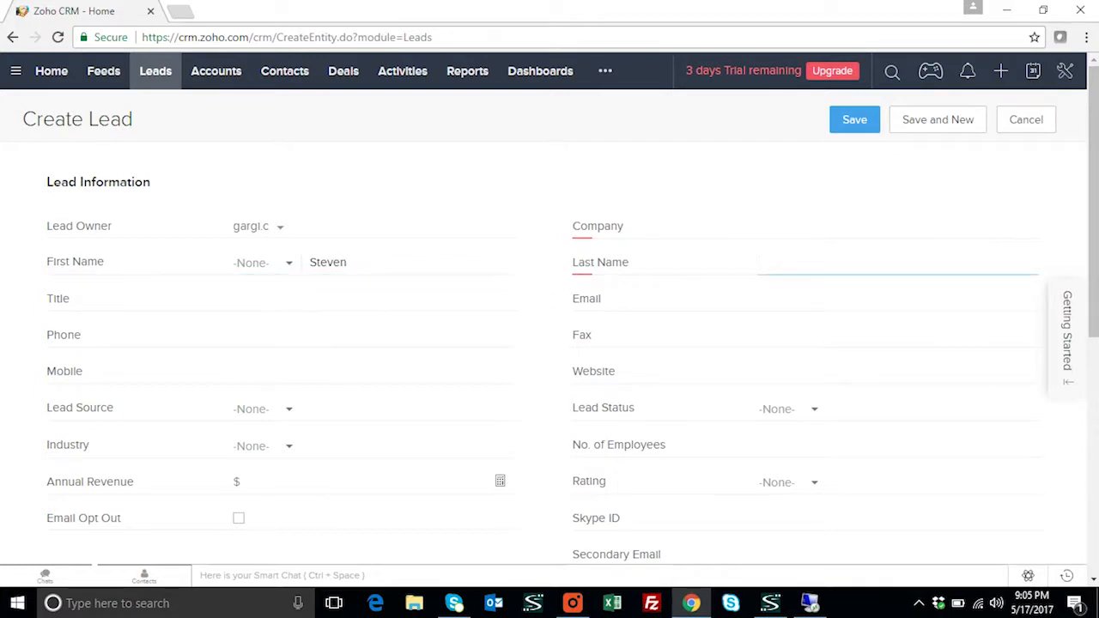
click(853, 228)
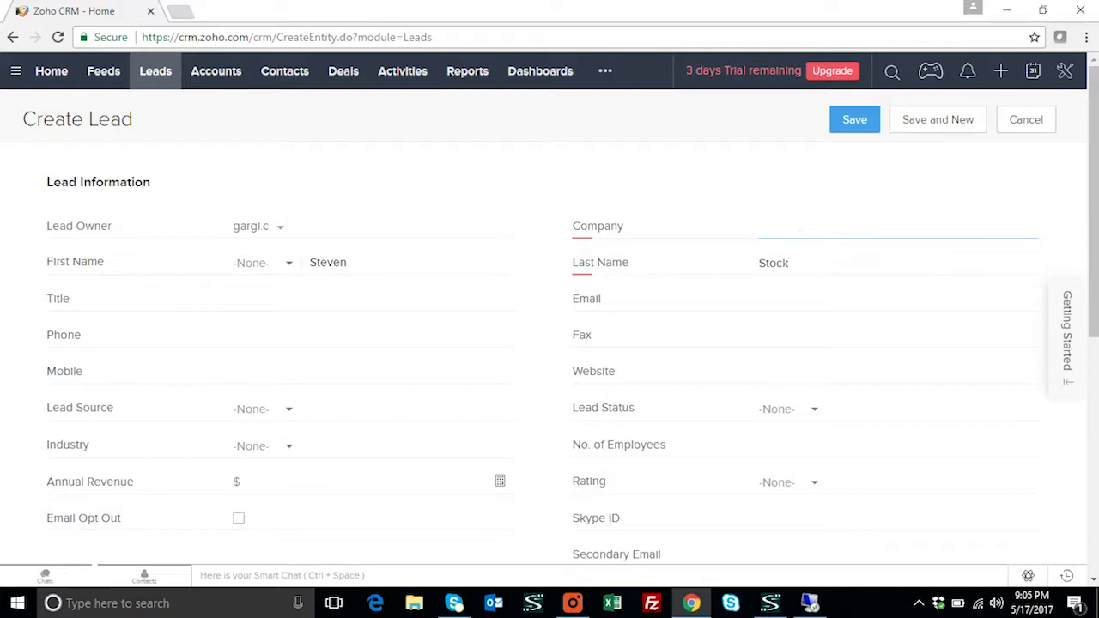
text(MNC)
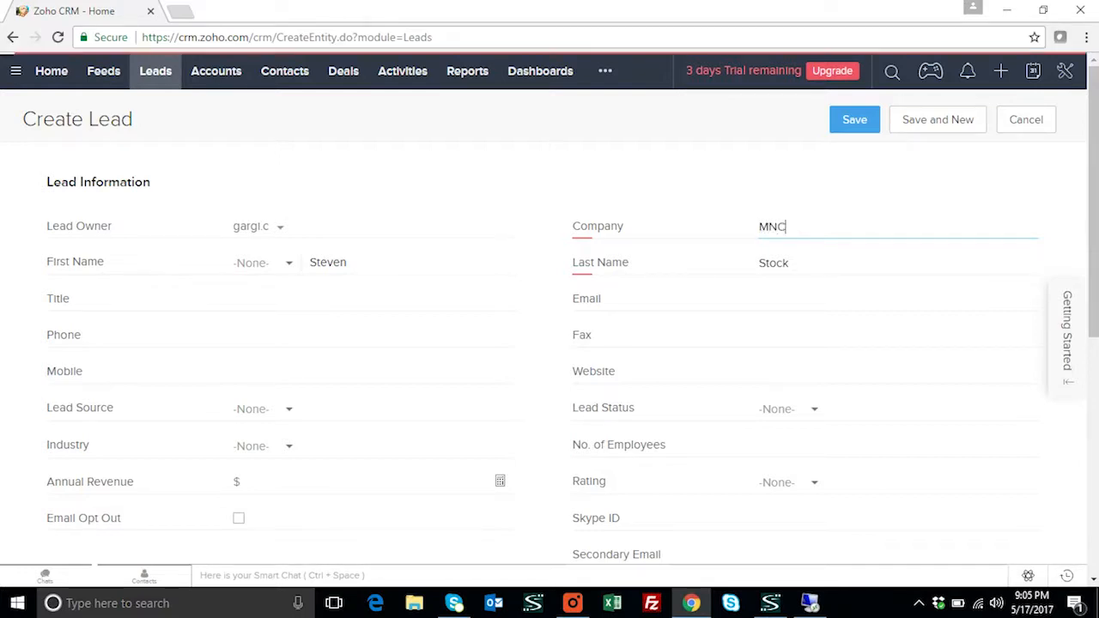
Fill in the lead's e-mail address, fax, phone and mobile numbers
click(798, 309)
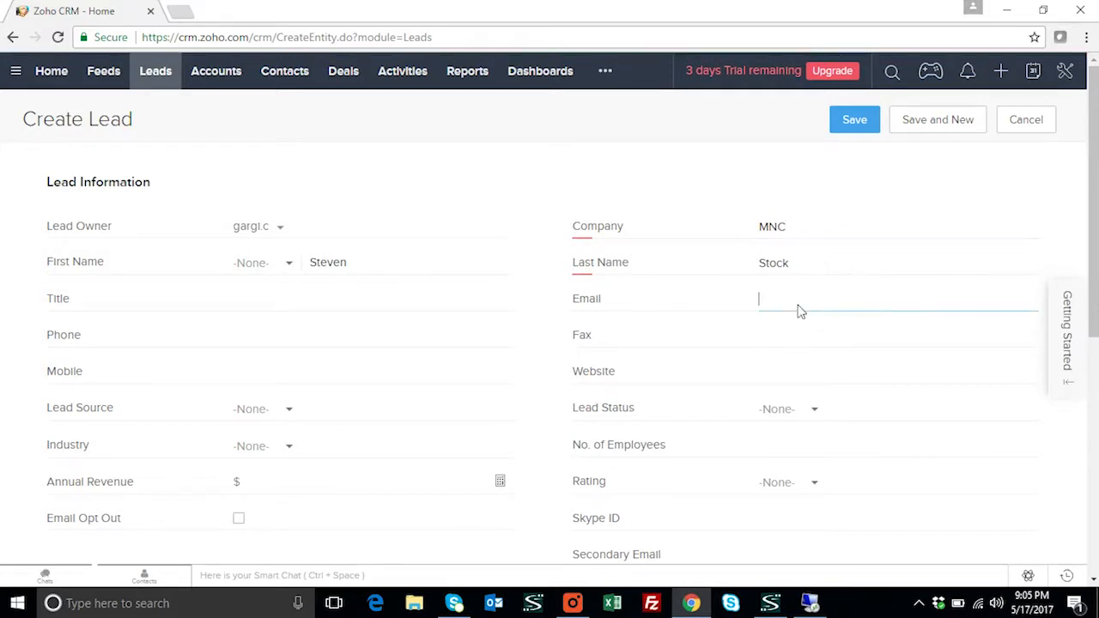
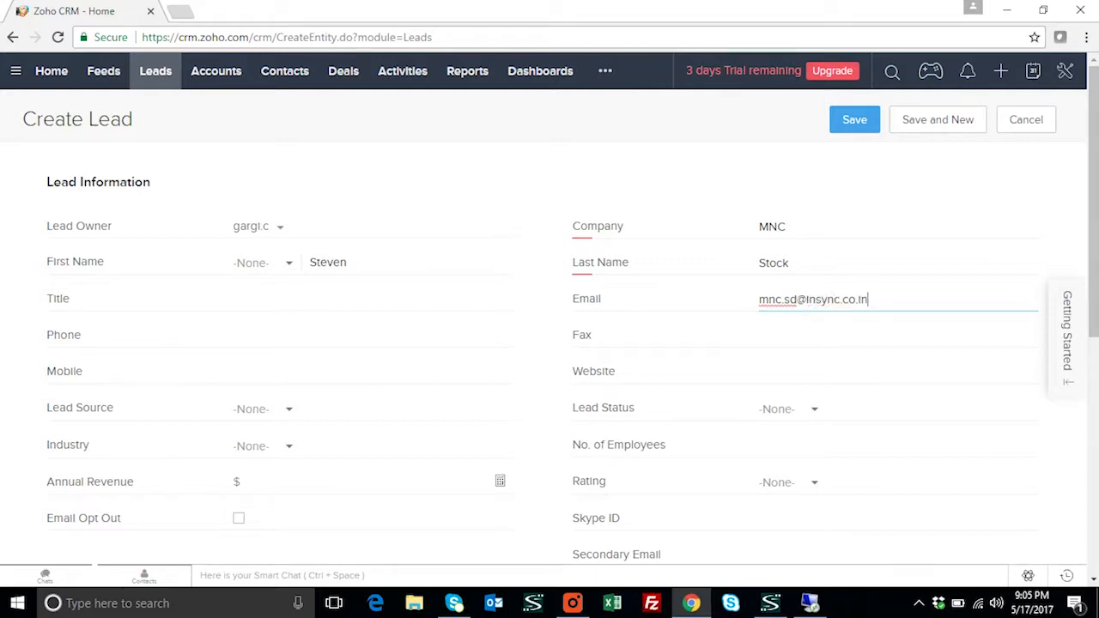
key(Tab)
text(1111)
click(372, 335)
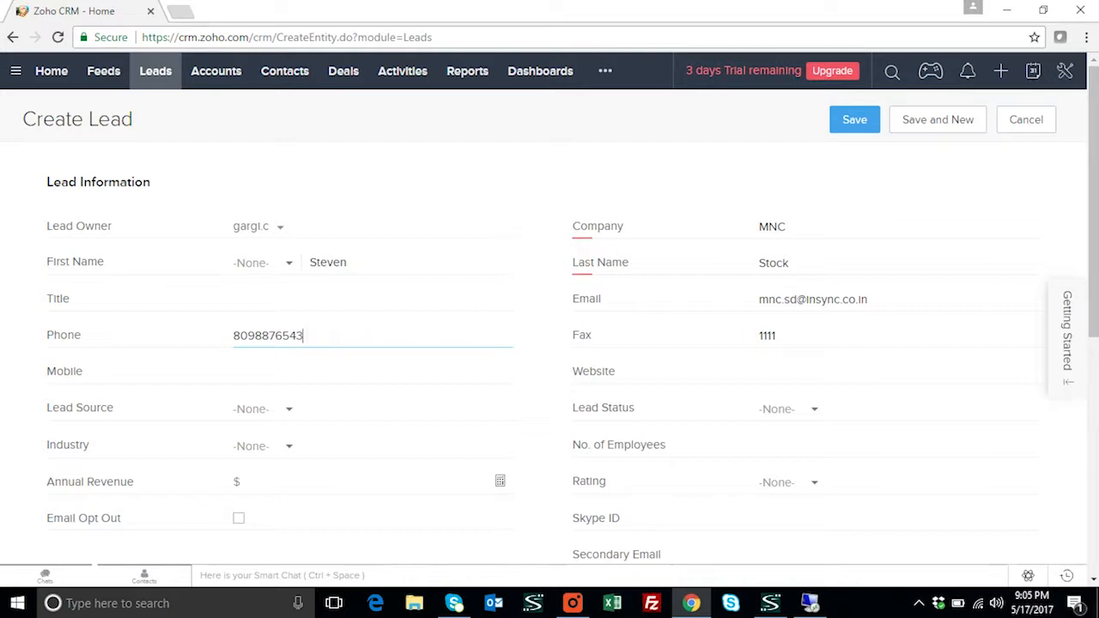
click(318, 374)
text(908876543)
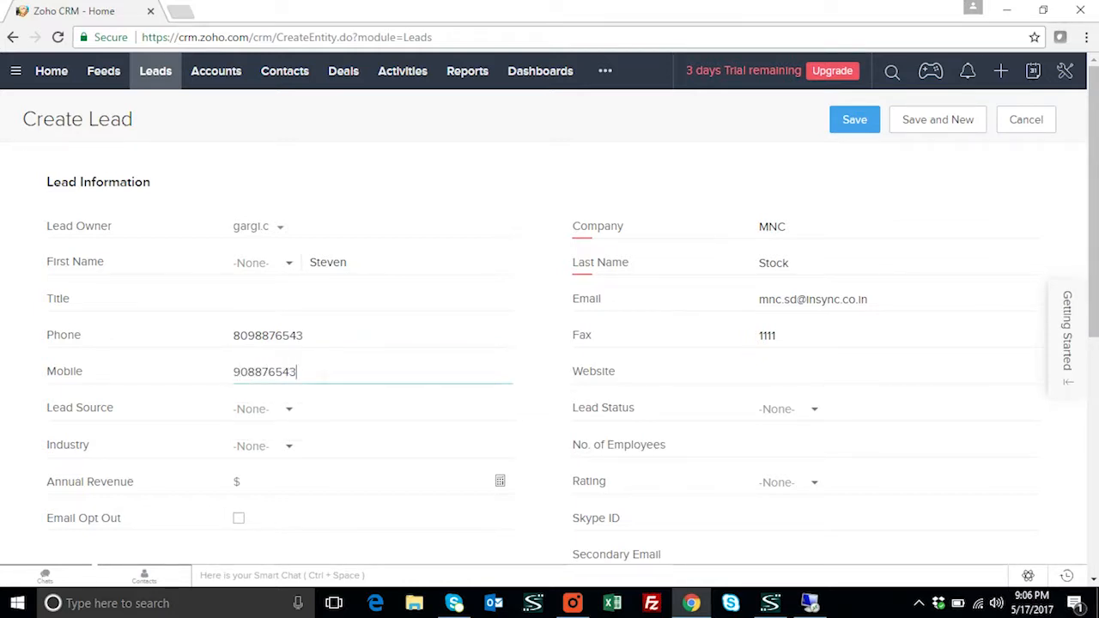
click(295, 415)
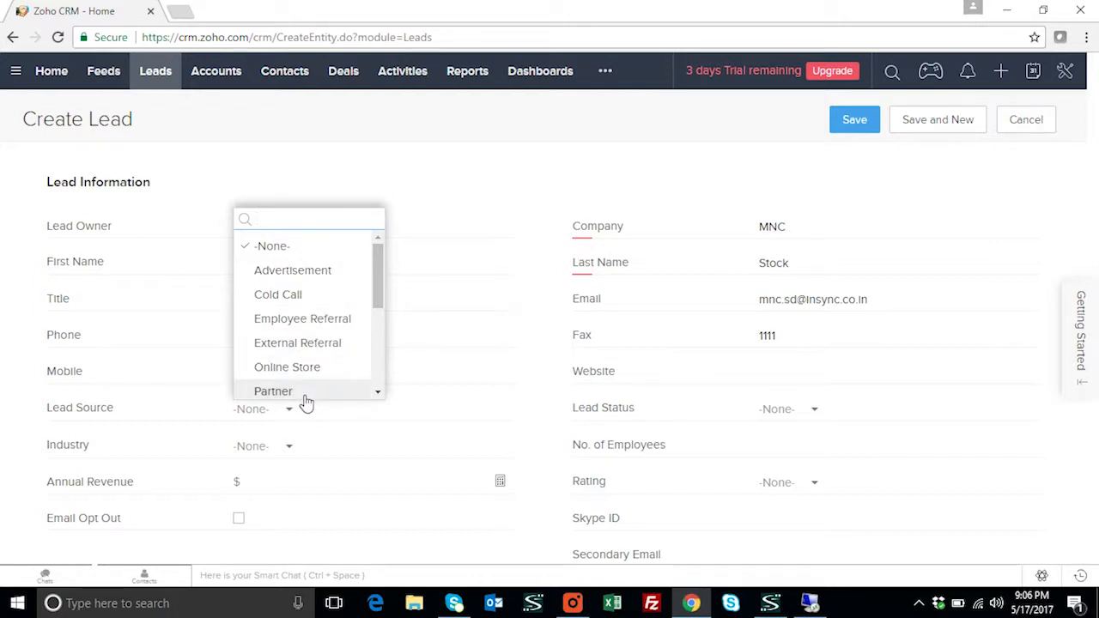
Set the lead source to Partner and the lead status to Contacted
click(273, 392)
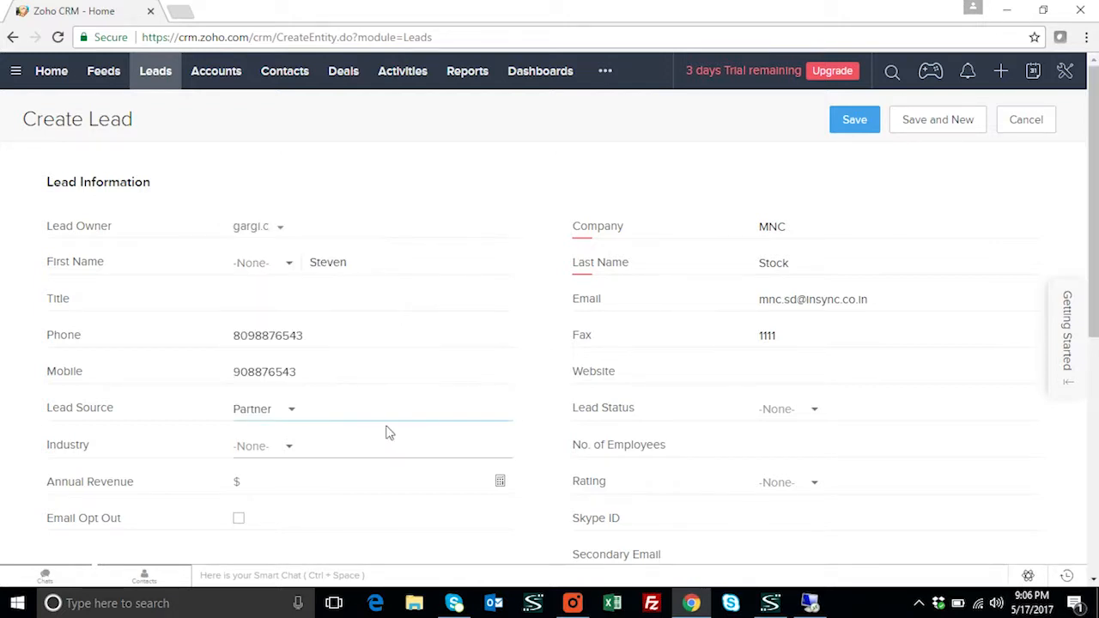
click(816, 412)
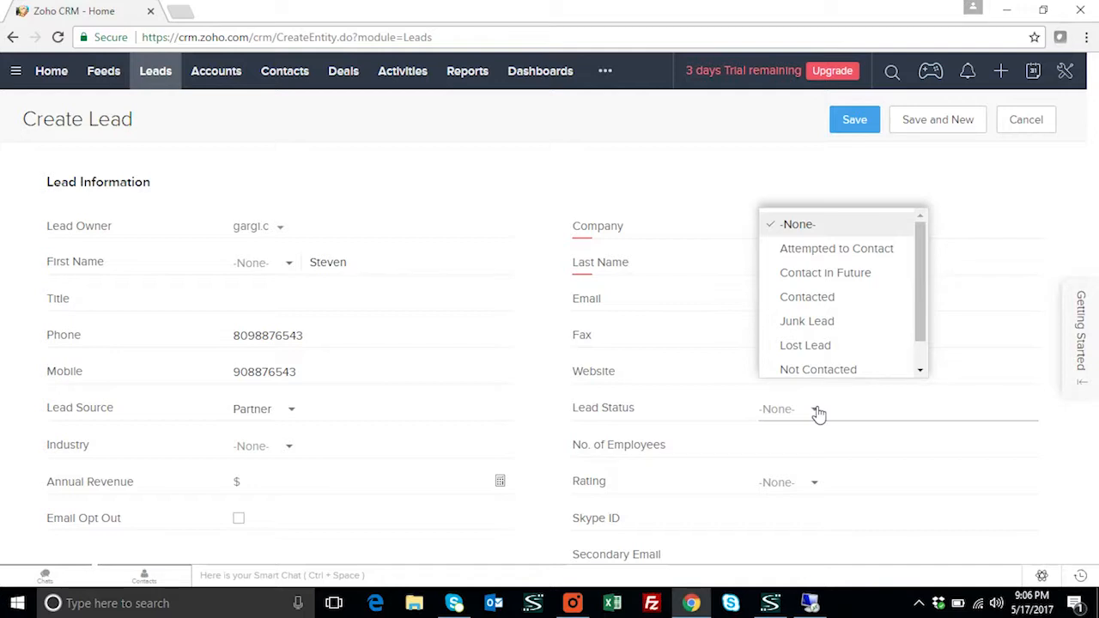
click(821, 309)
Autofill the address fields from the suggested Florida address and save the lead
scroll(822, 343, down, 1)
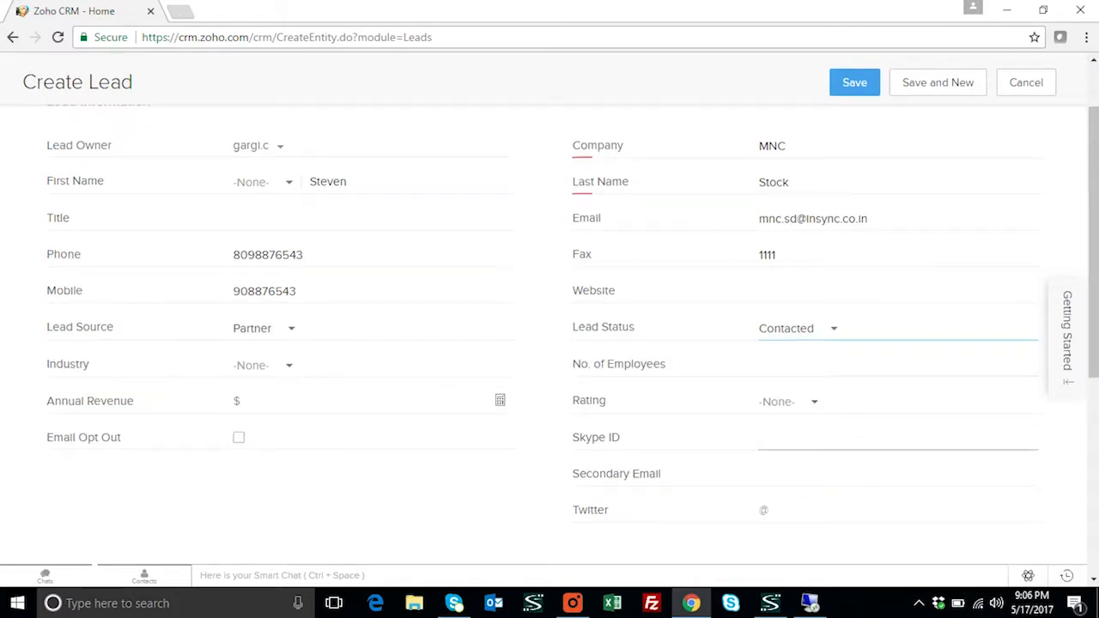
scroll(822, 434, down, 4)
click(291, 292)
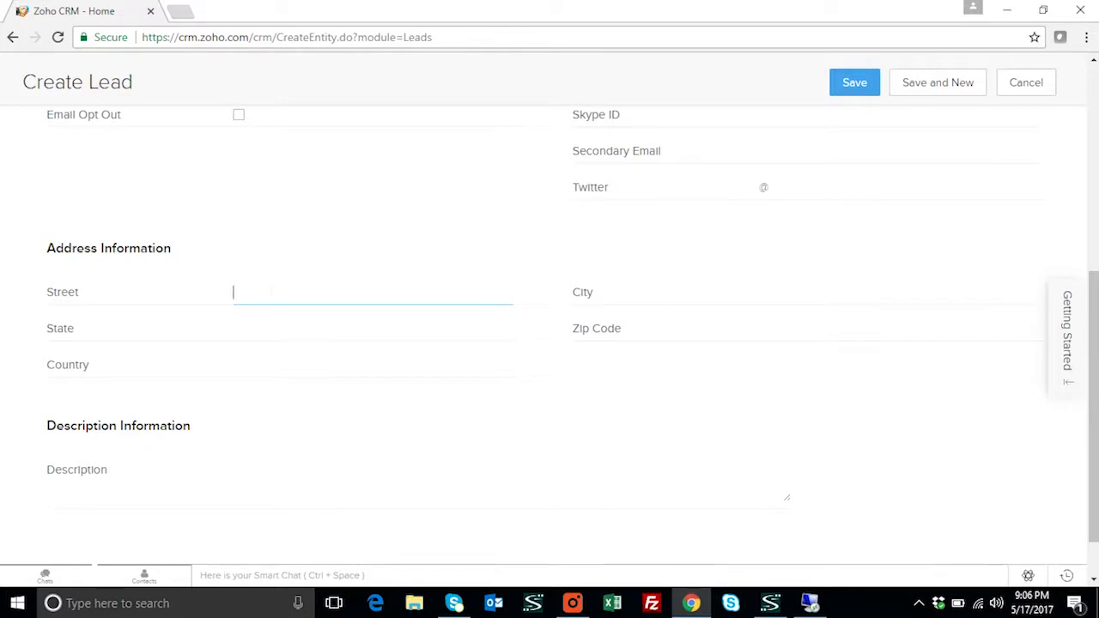
text(Flo)
key(Down)
key(Return)
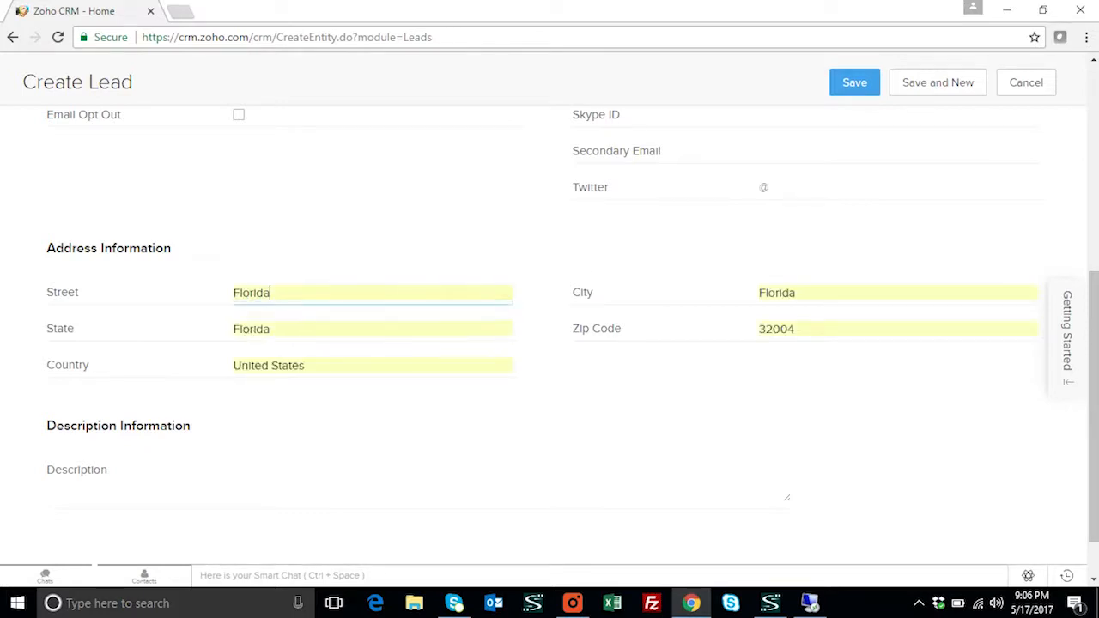
scroll(626, 380, up, 4)
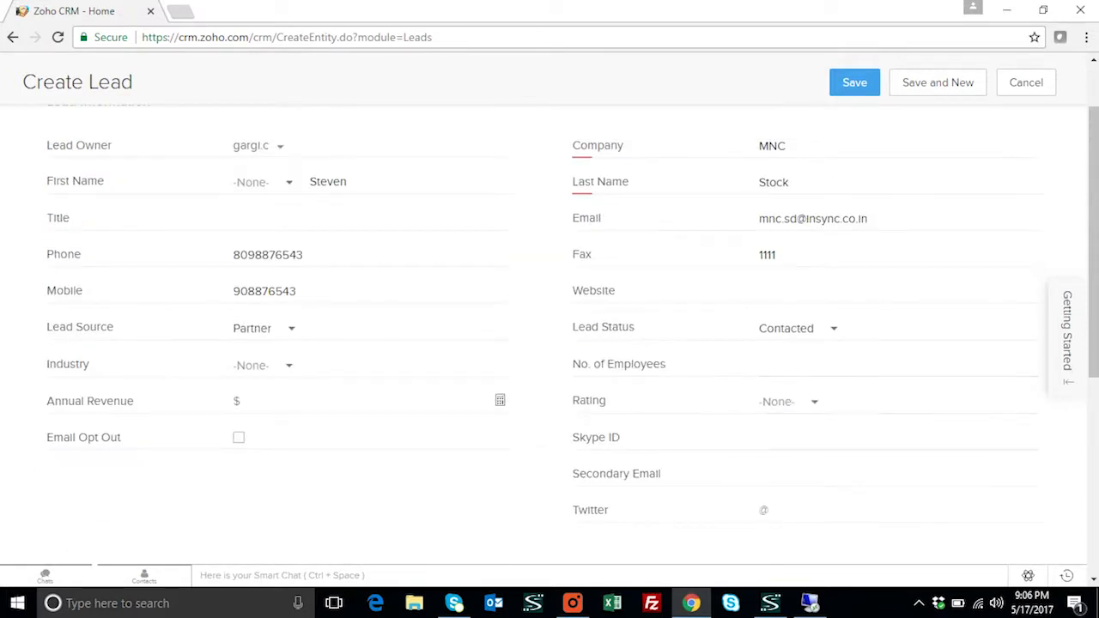
scroll(549, 309, up, 1)
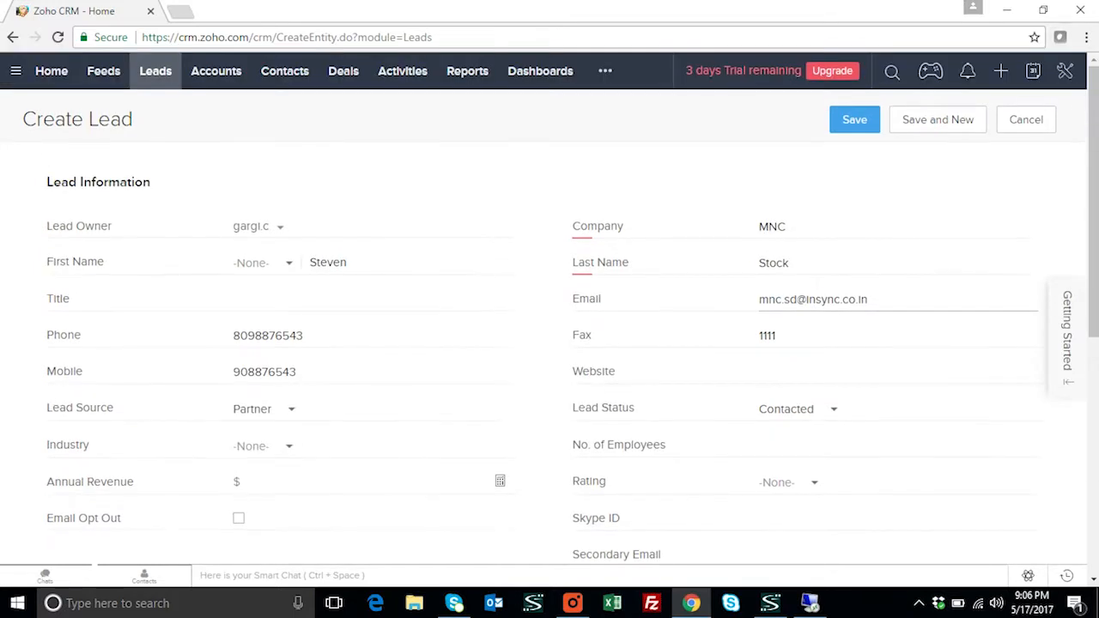
click(848, 119)
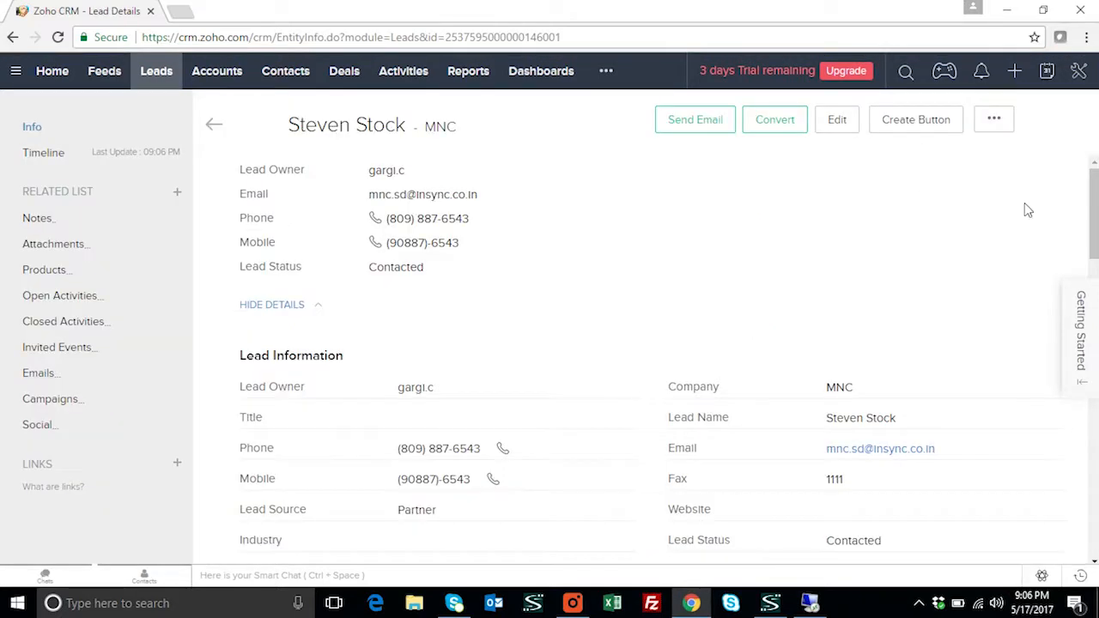
Log in to APPSeCONNECT and scroll the Sync Panel's transaction list to Leads Add
click(809, 604)
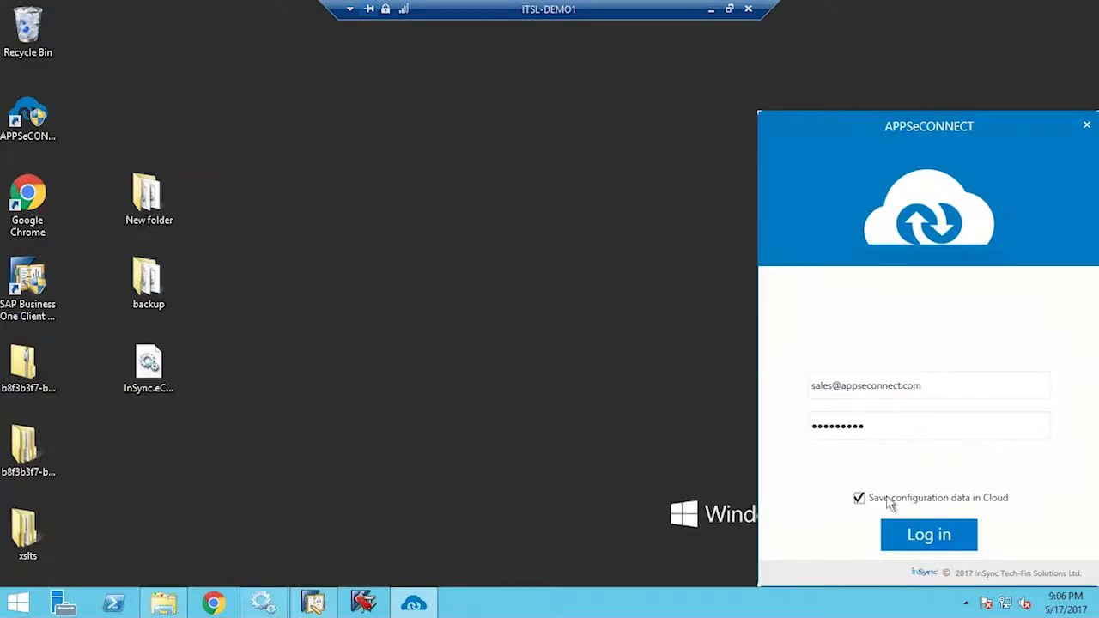
click(919, 541)
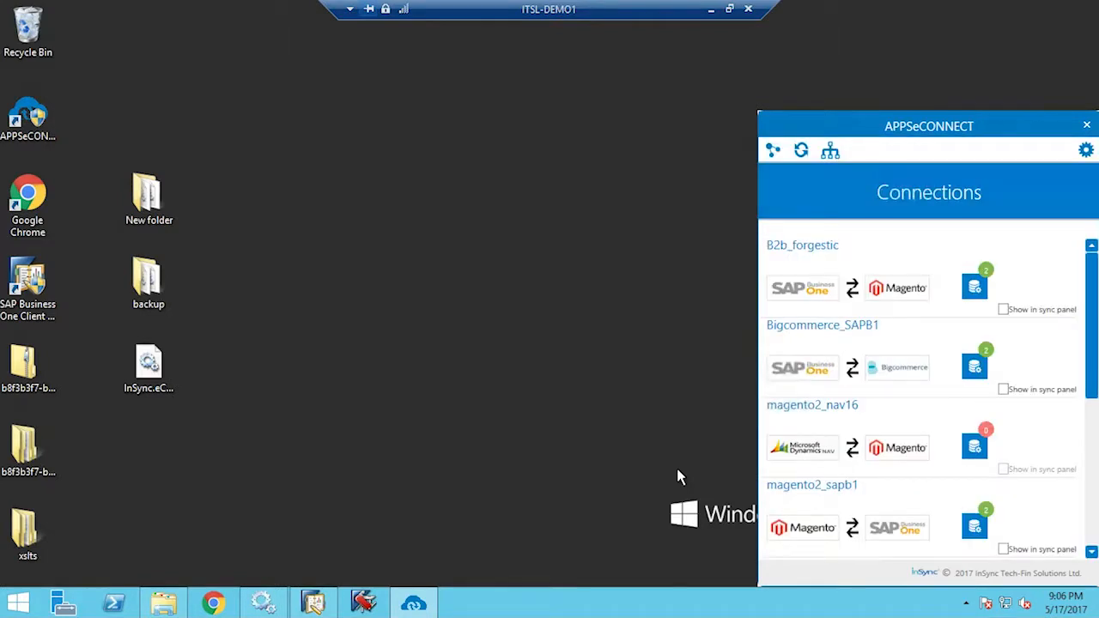
click(807, 155)
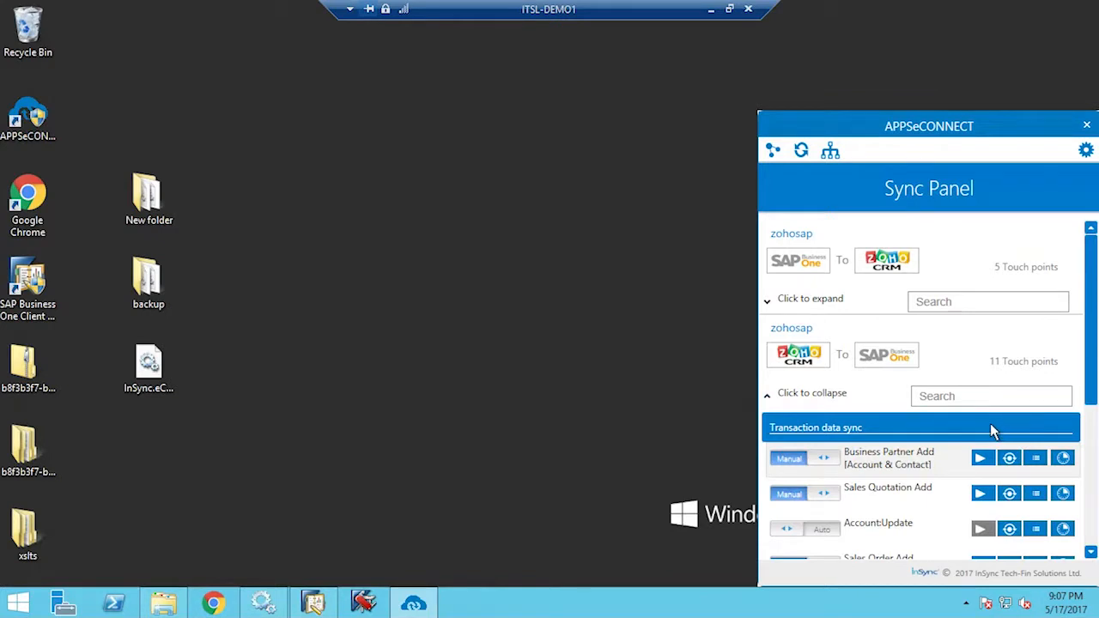
scroll(991, 429, down, 4)
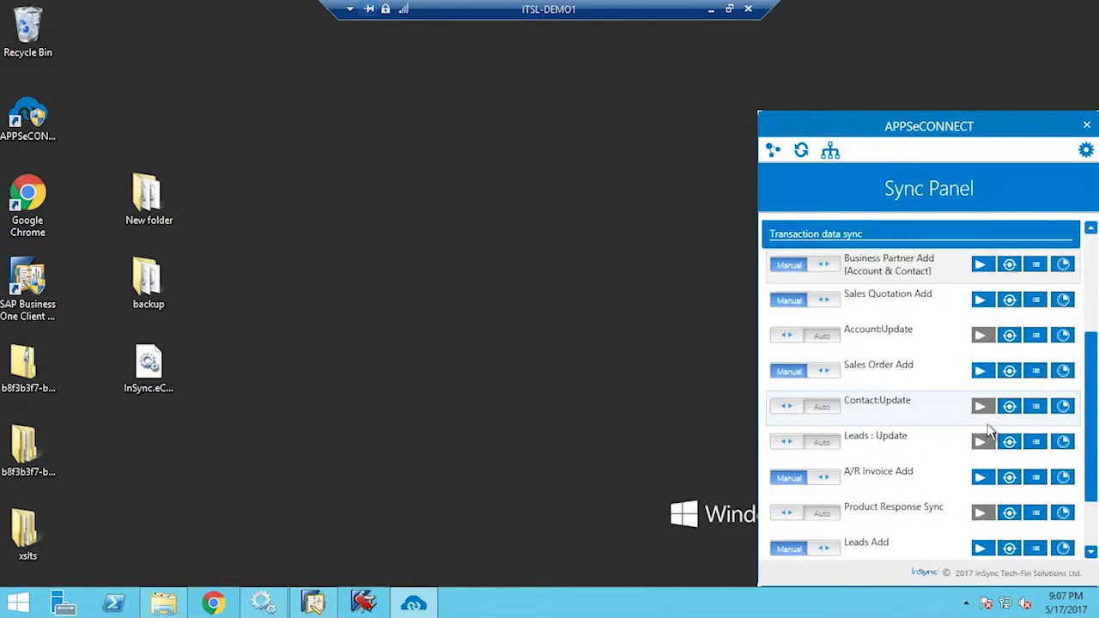
scroll(987, 434, down, 1)
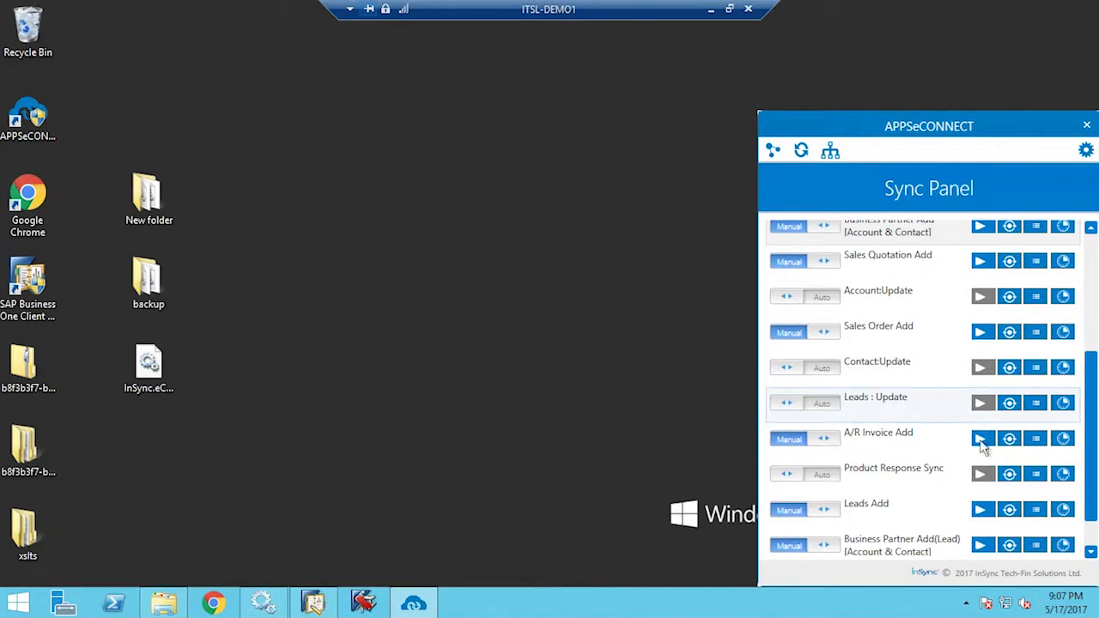
Toggle Leads Add to Auto and back to Manual, then run its sync
click(827, 523)
click(799, 519)
click(981, 509)
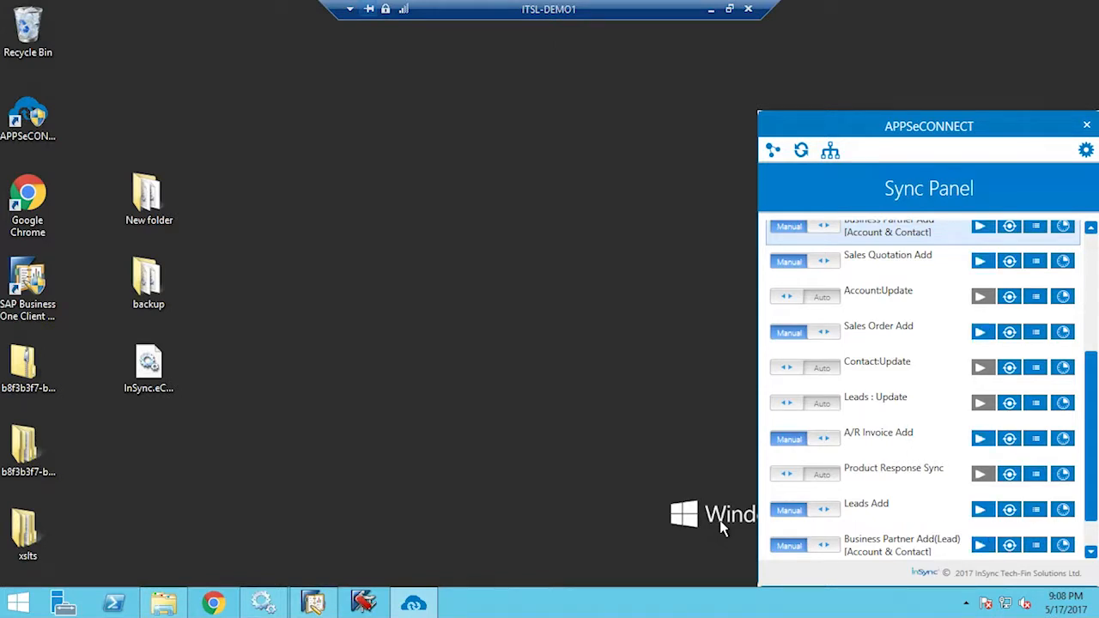
Search Business Partner Master Data by the name MNC to find the synced partner
click(338, 607)
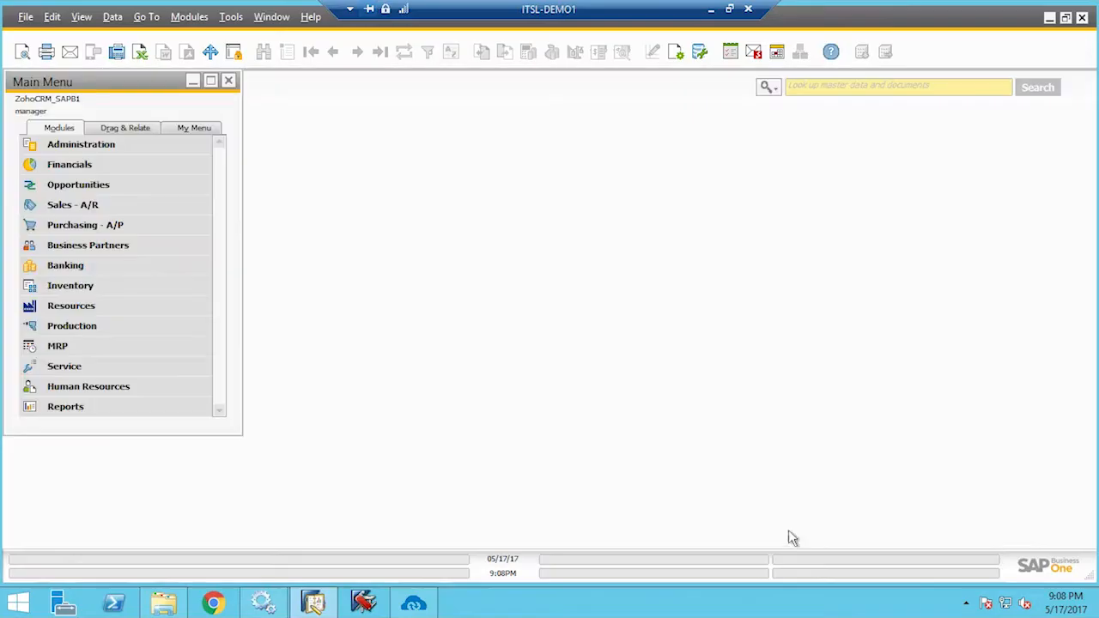
click(115, 254)
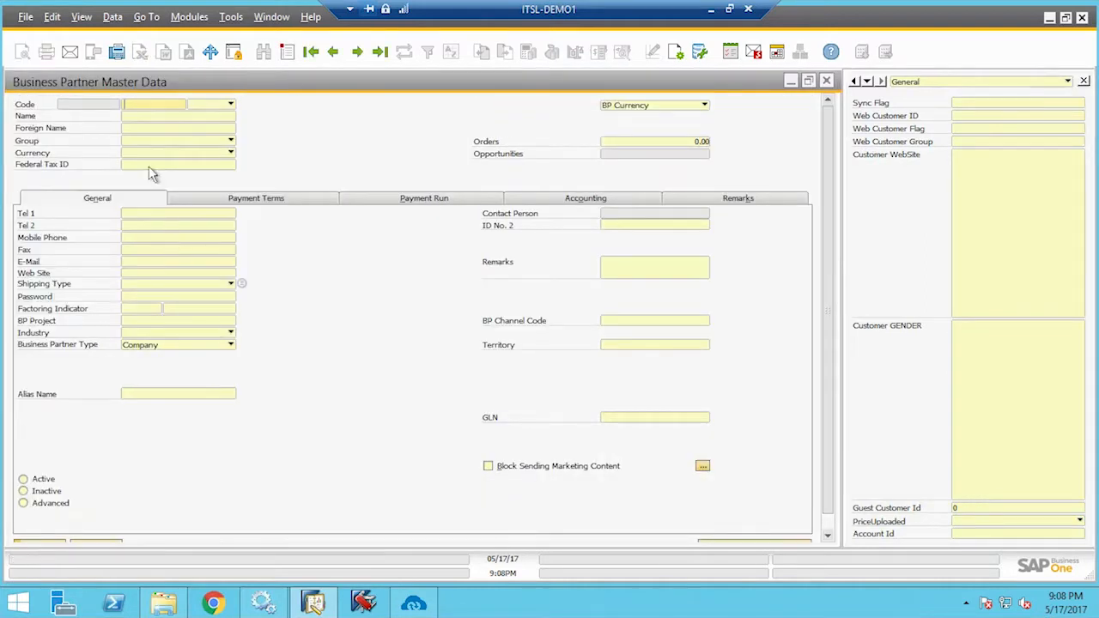
click(147, 116)
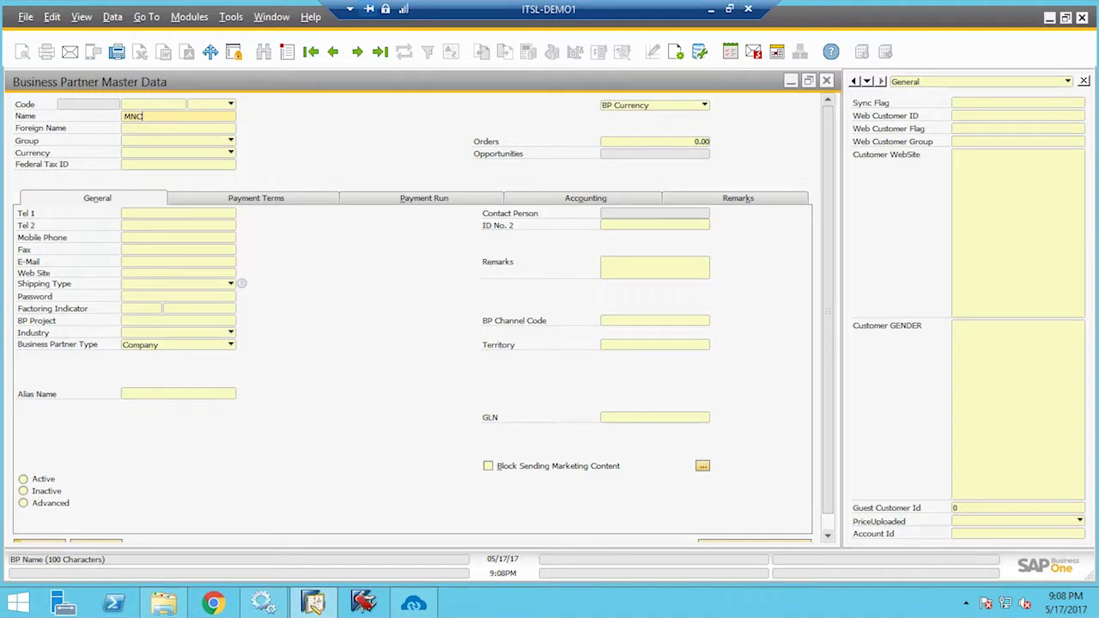
key(Return)
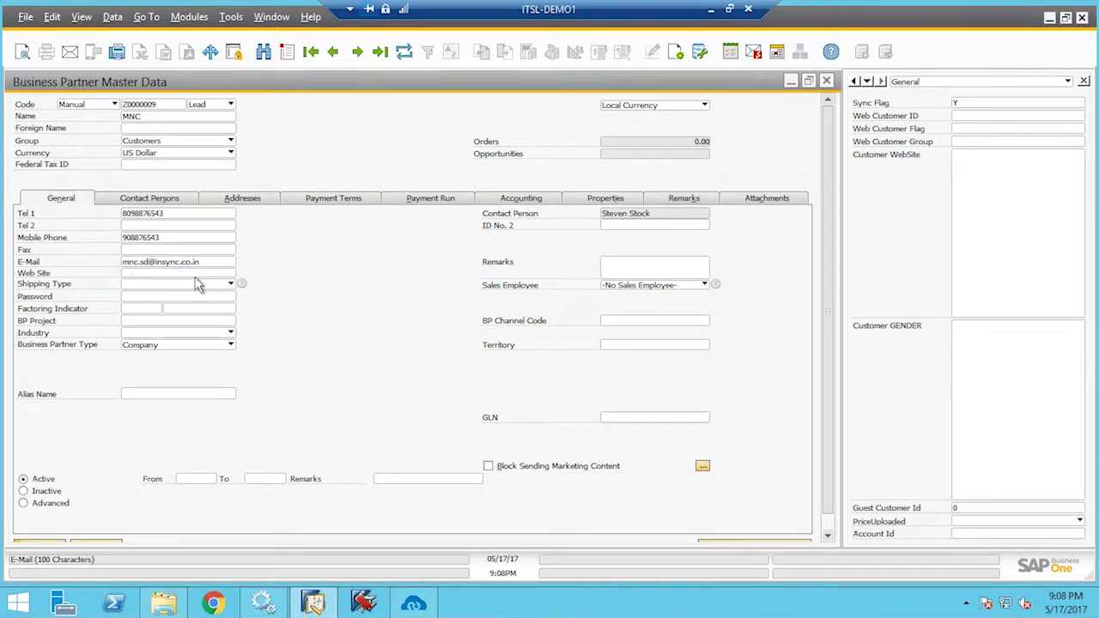
Check MNC's contact persons, then close the record and collapse Business Partners
click(175, 205)
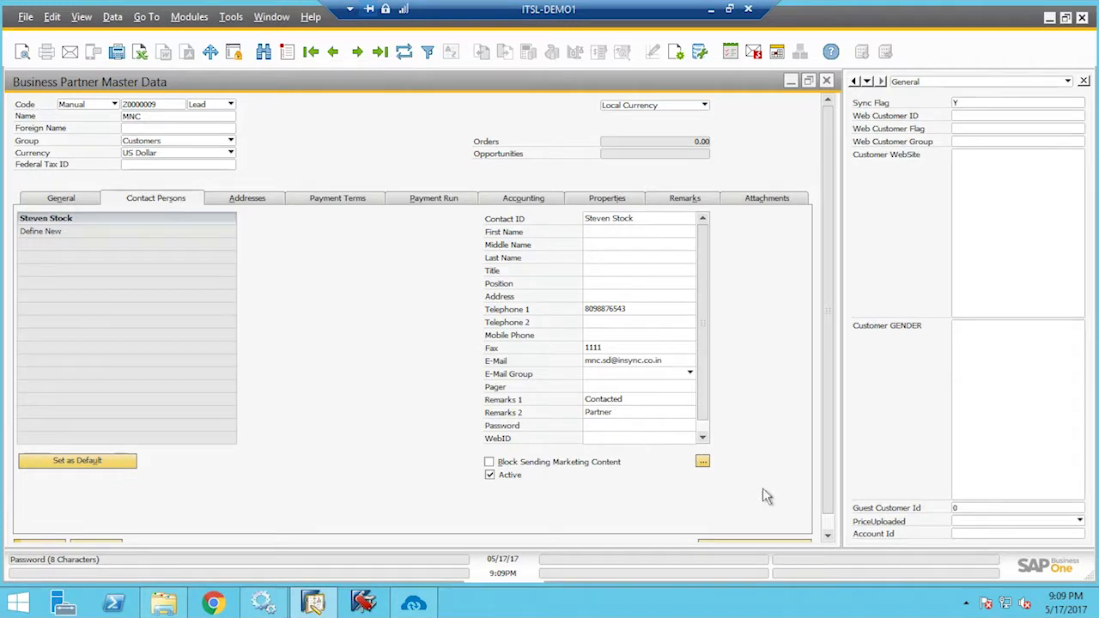
scroll(842, 538, down, 1)
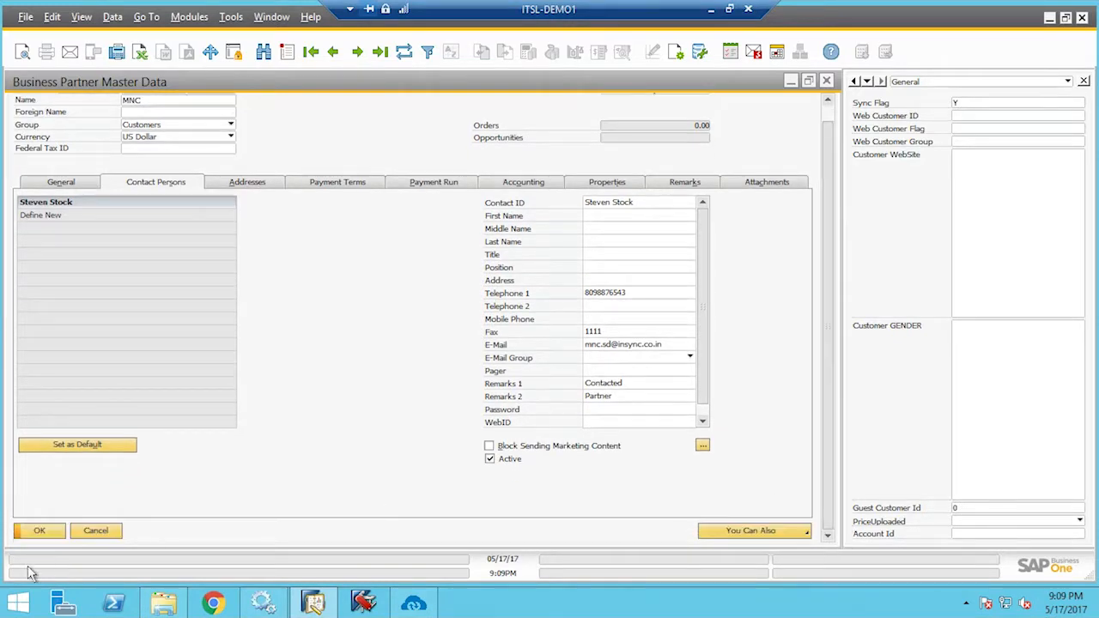
click(45, 532)
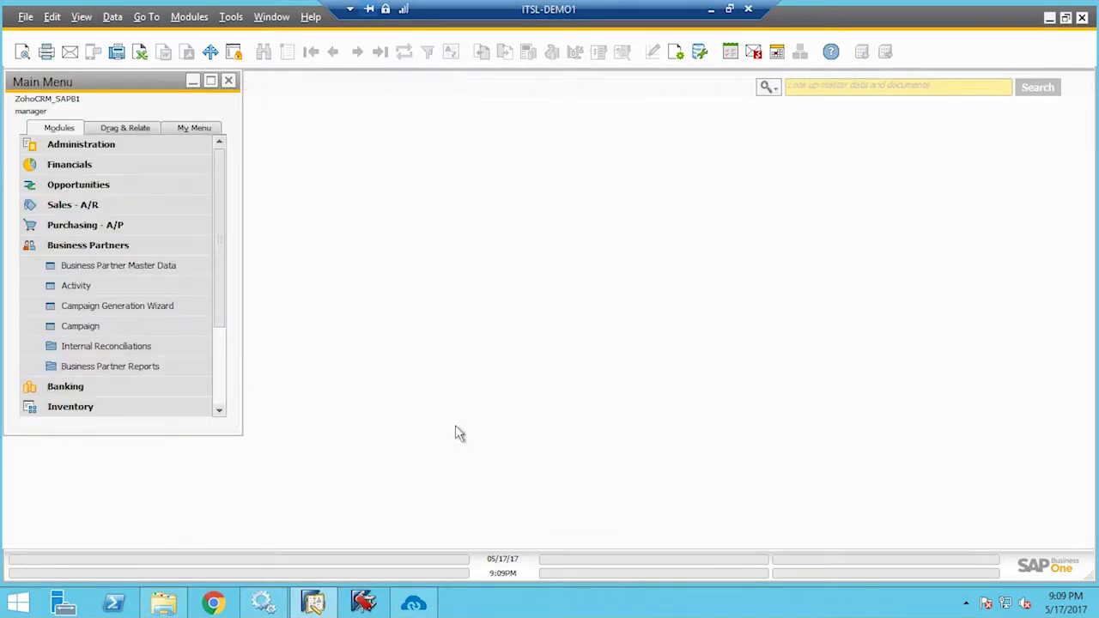
click(129, 249)
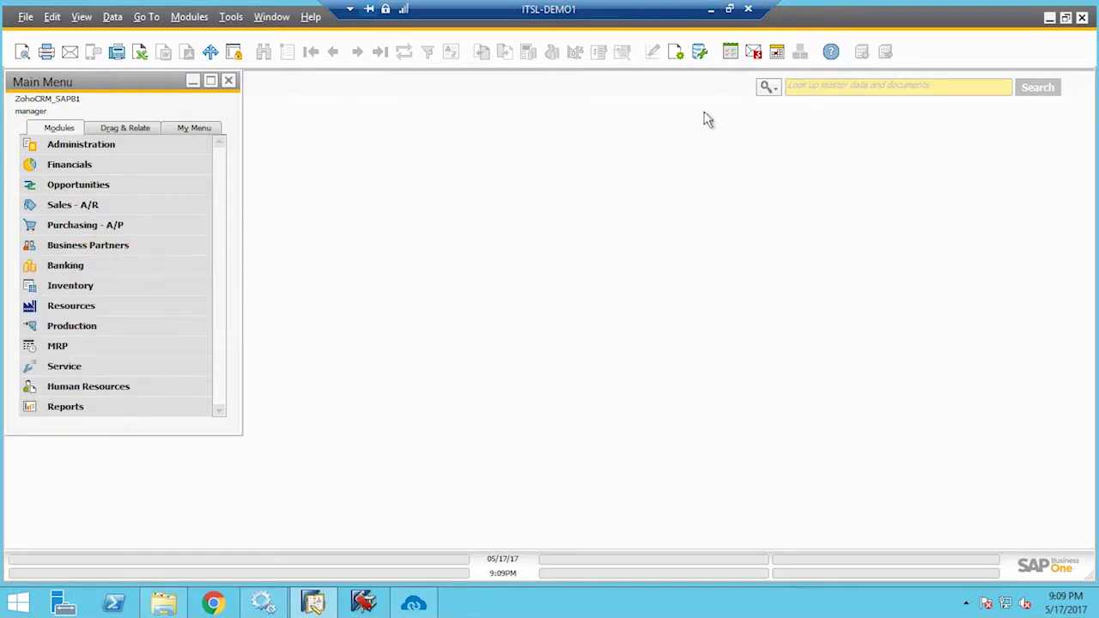
Convert the lead into the MNC account and contact, then show the Contacts list
click(711, 15)
click(776, 120)
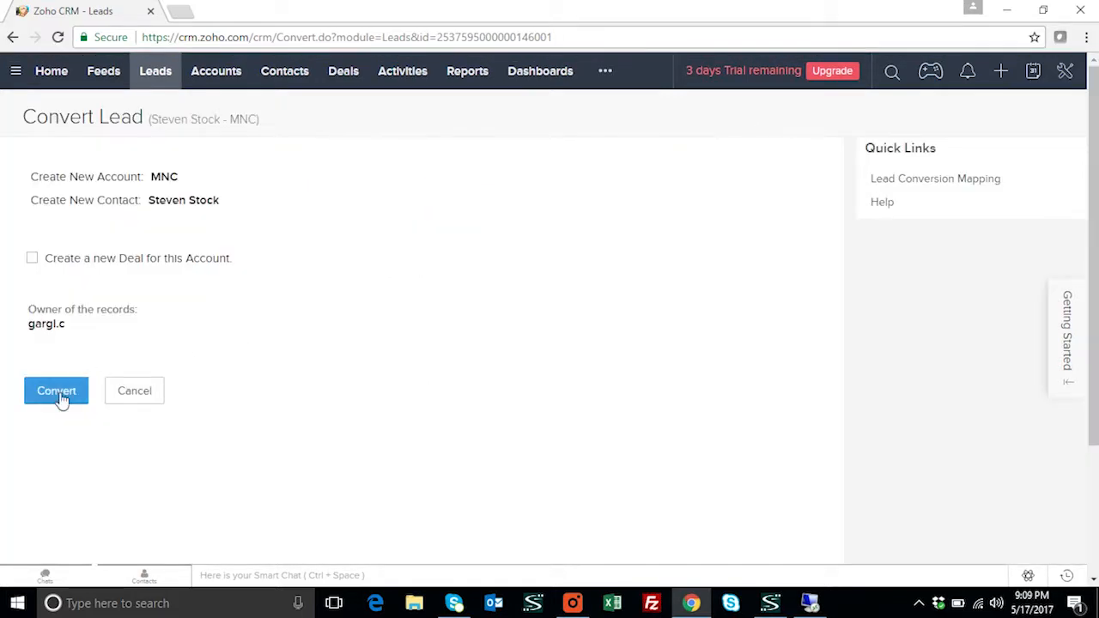
click(57, 393)
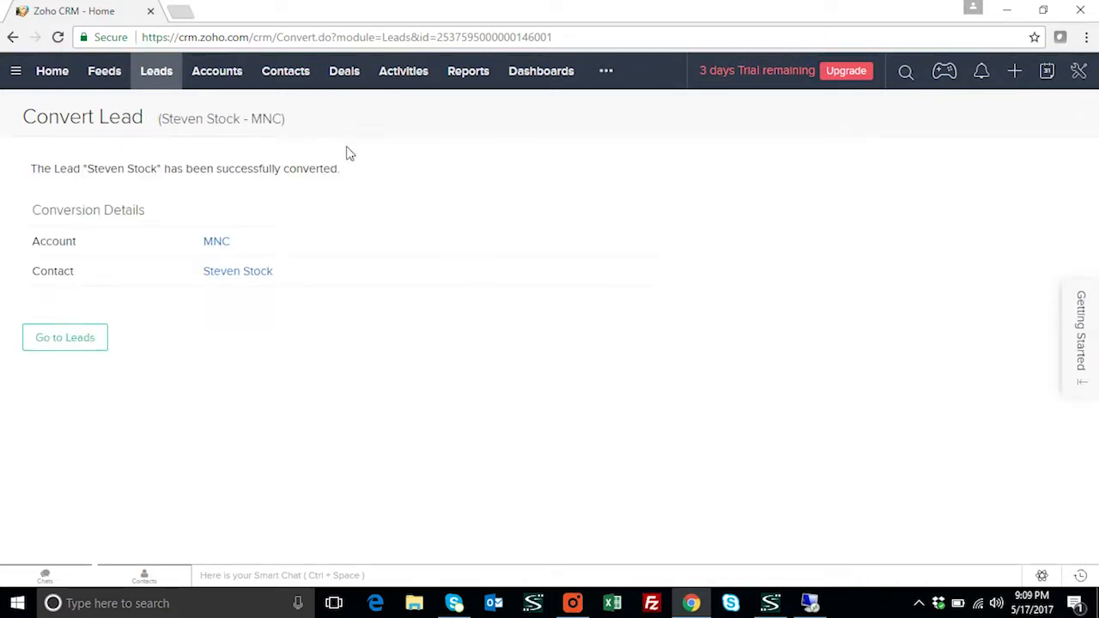
click(287, 77)
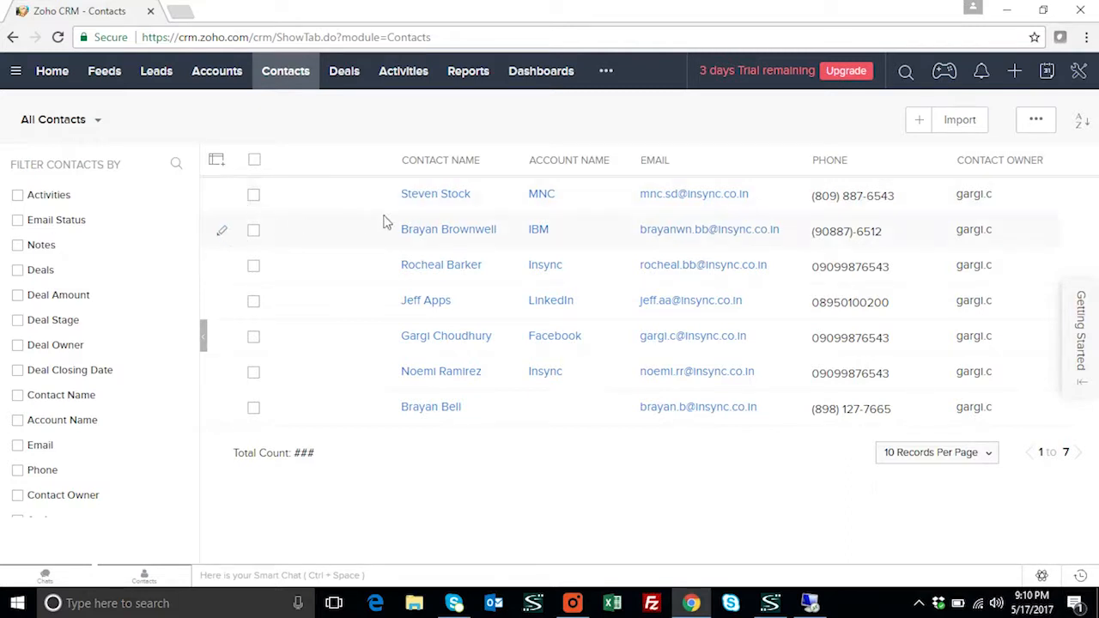
Fill the MNC contact's other address with Florida details, save, and show the Accounts list
click(225, 199)
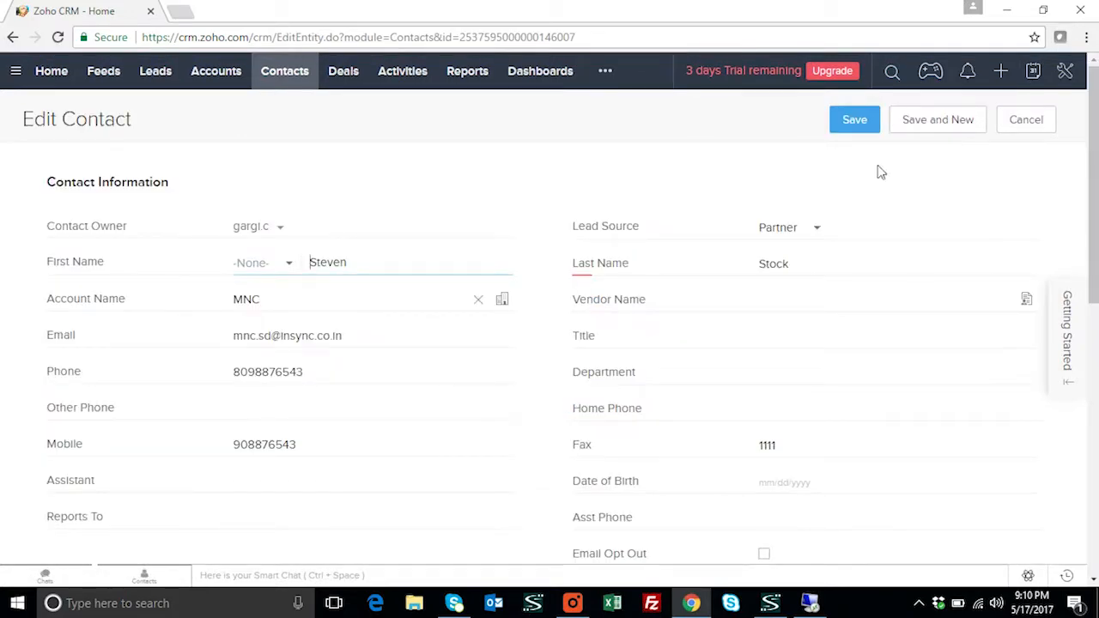
scroll(792, 303, down, 3)
scroll(792, 303, down, 4)
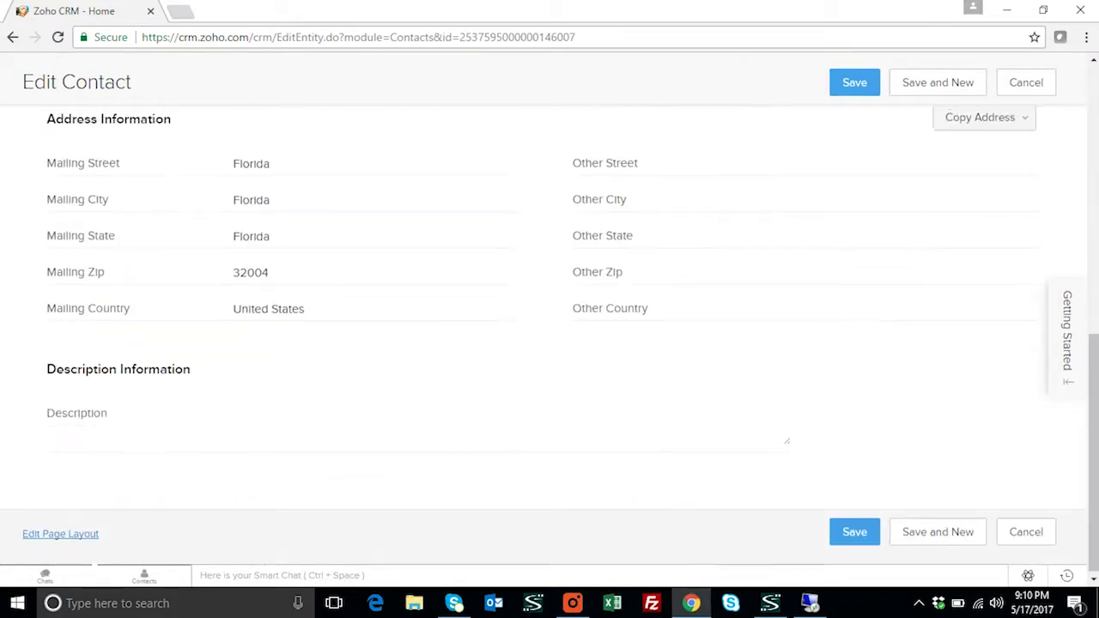
scroll(856, 346, up, 7)
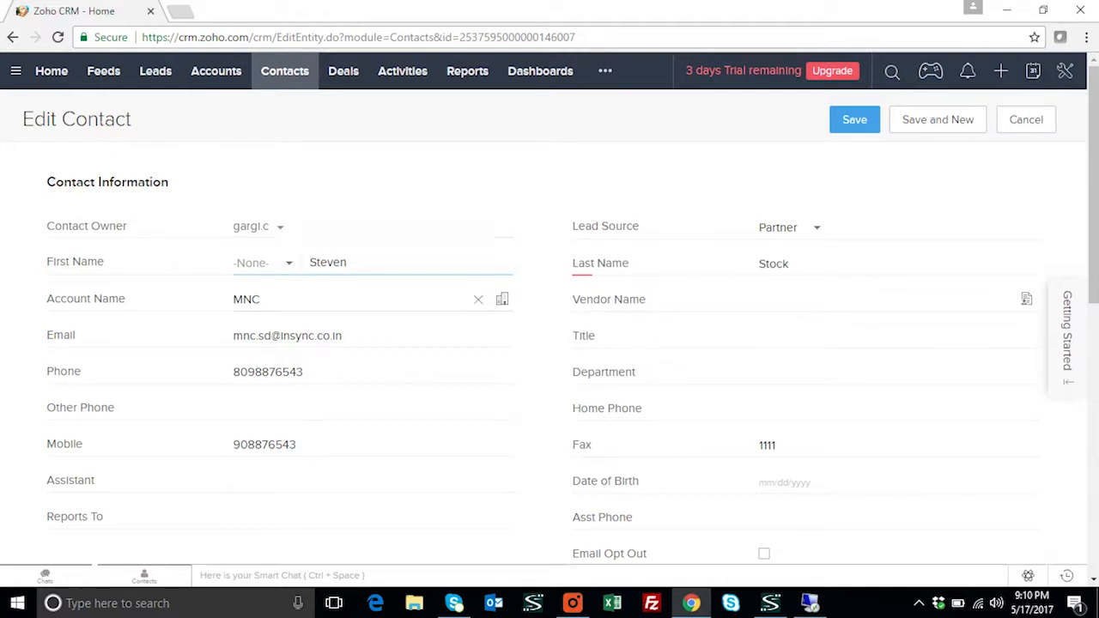
scroll(436, 294, down, 3)
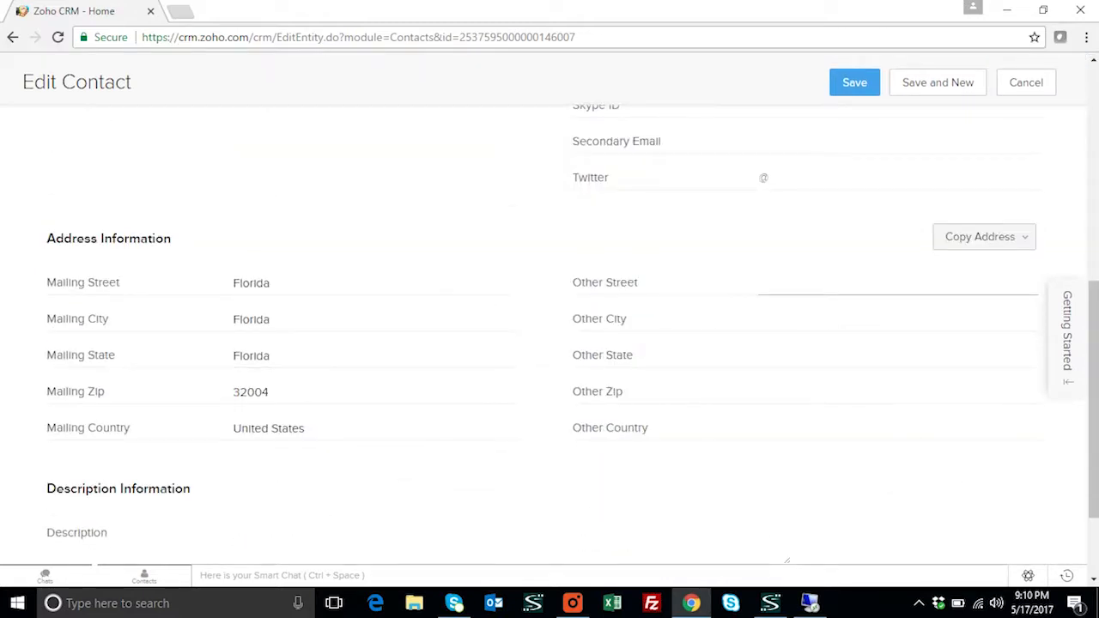
text(Florida)
key(Tab)
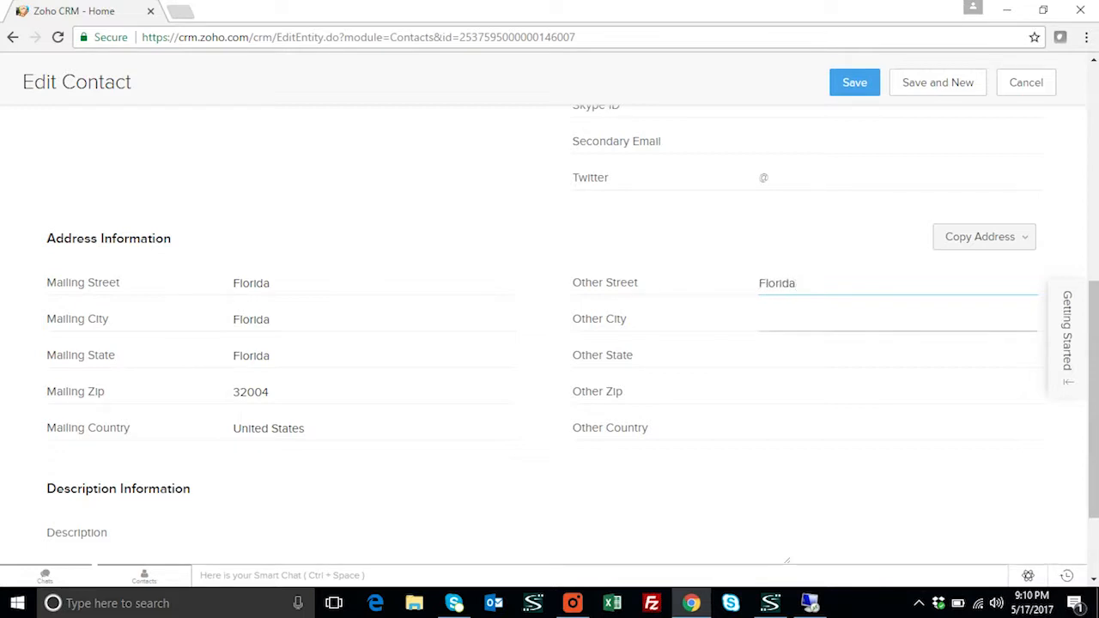
text(F)
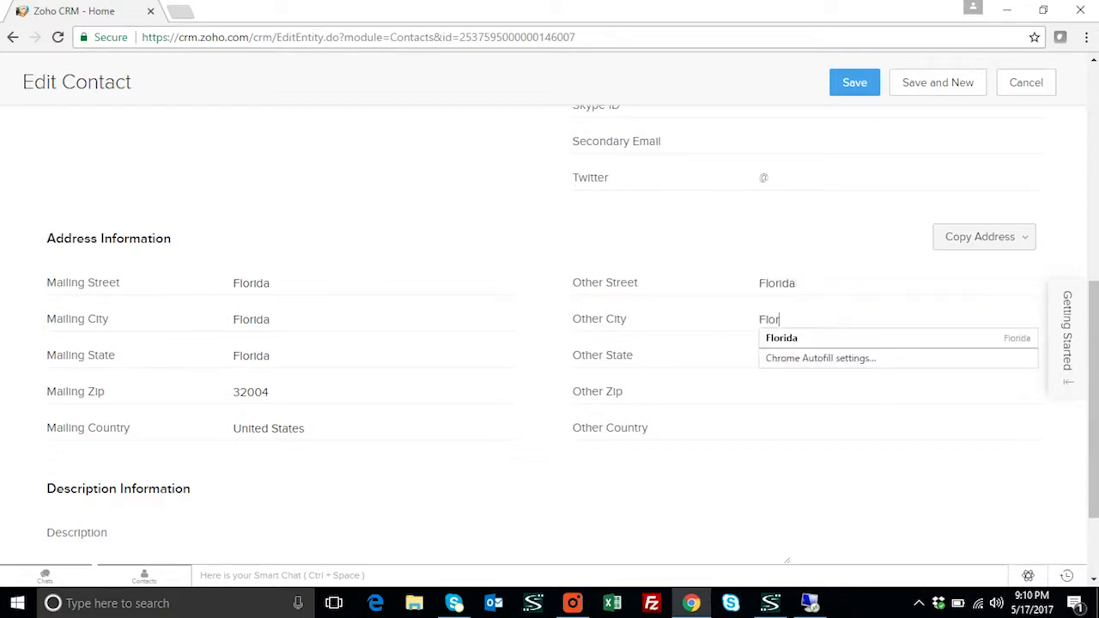
text(lor)
click(805, 341)
scroll(807, 336, up, 6)
click(857, 119)
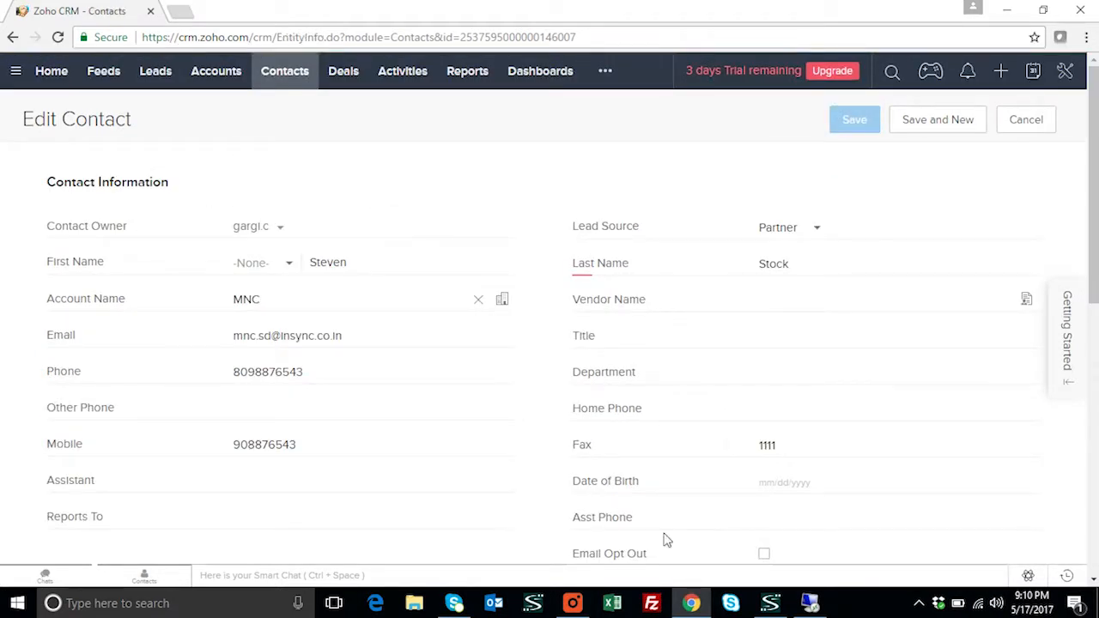
click(230, 84)
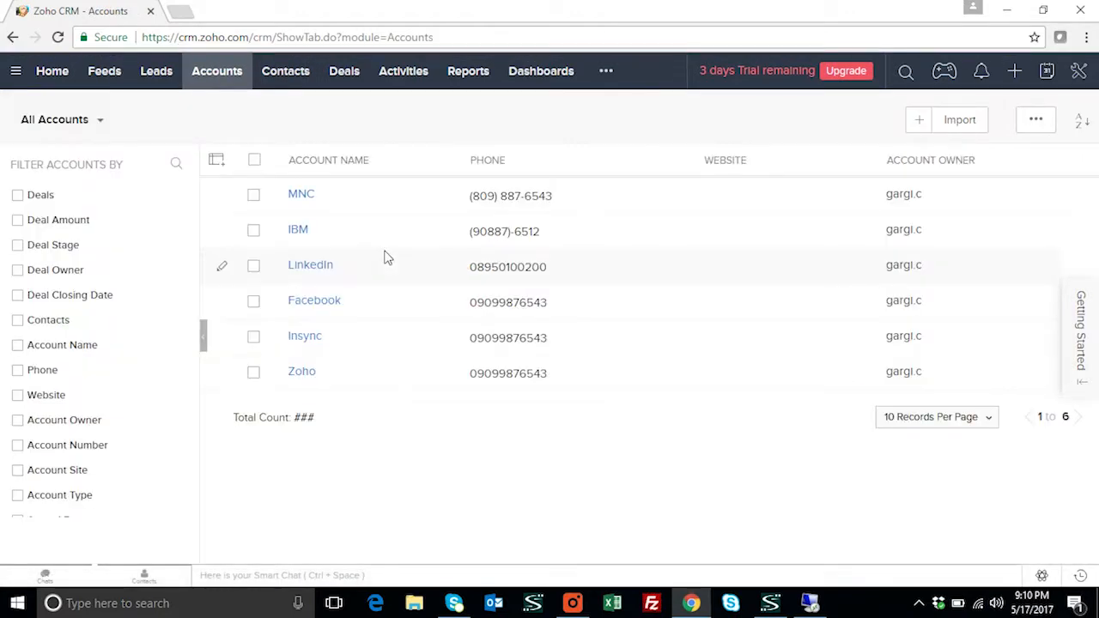
Open the MNC account record and scroll to its Account Information
click(307, 198)
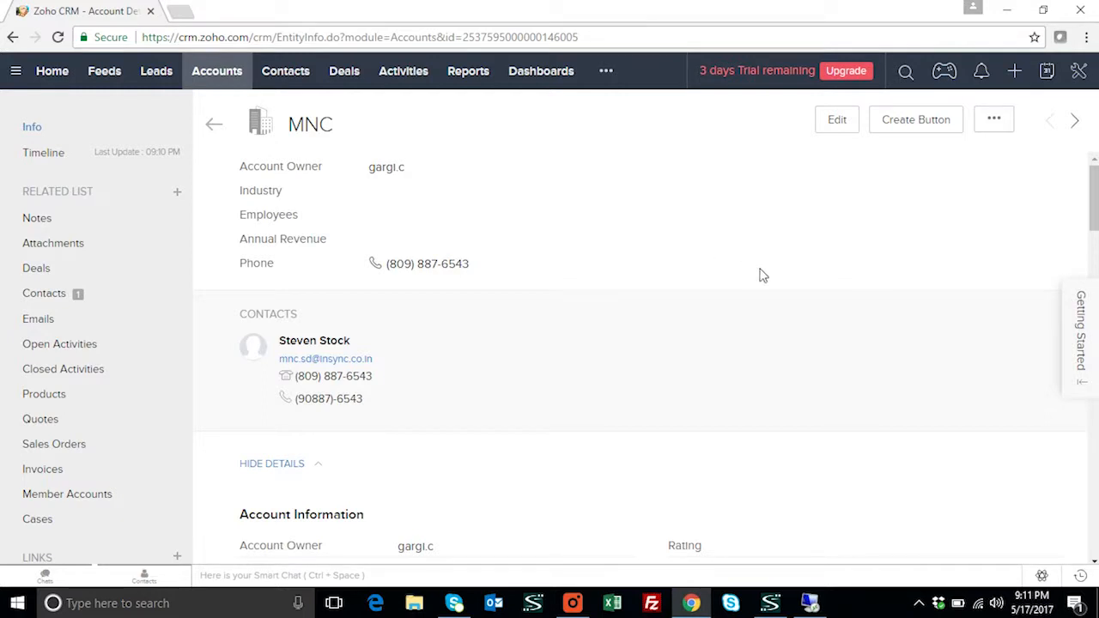
scroll(763, 277, down, 2)
Fill MNC's shipping address from the Florida billing-address suggestion and save the account
click(855, 129)
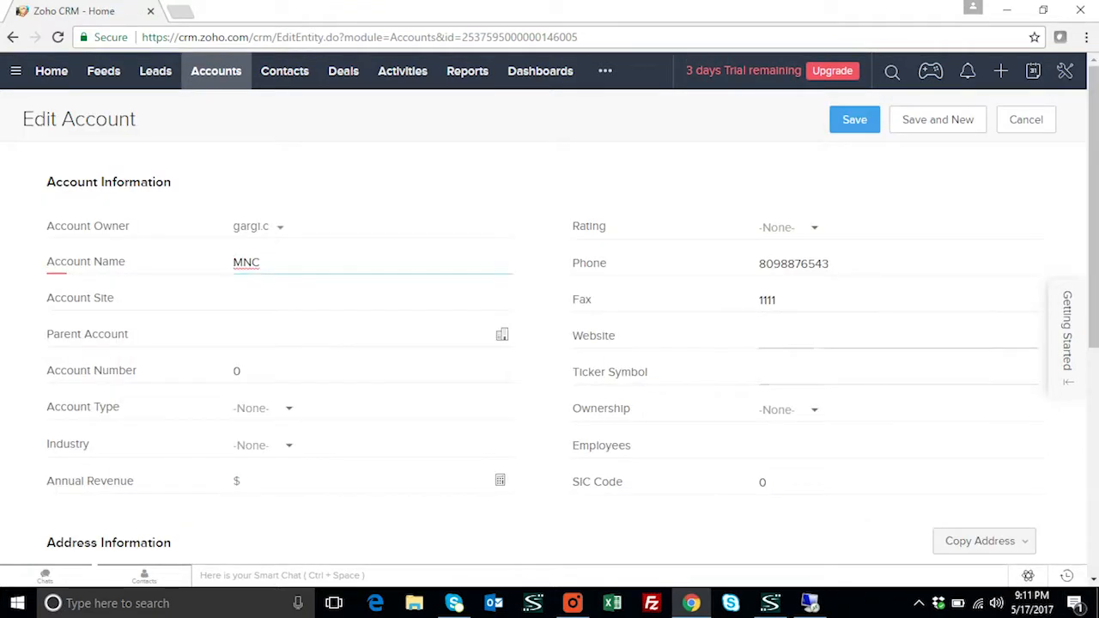
scroll(859, 370, down, 4)
click(817, 264)
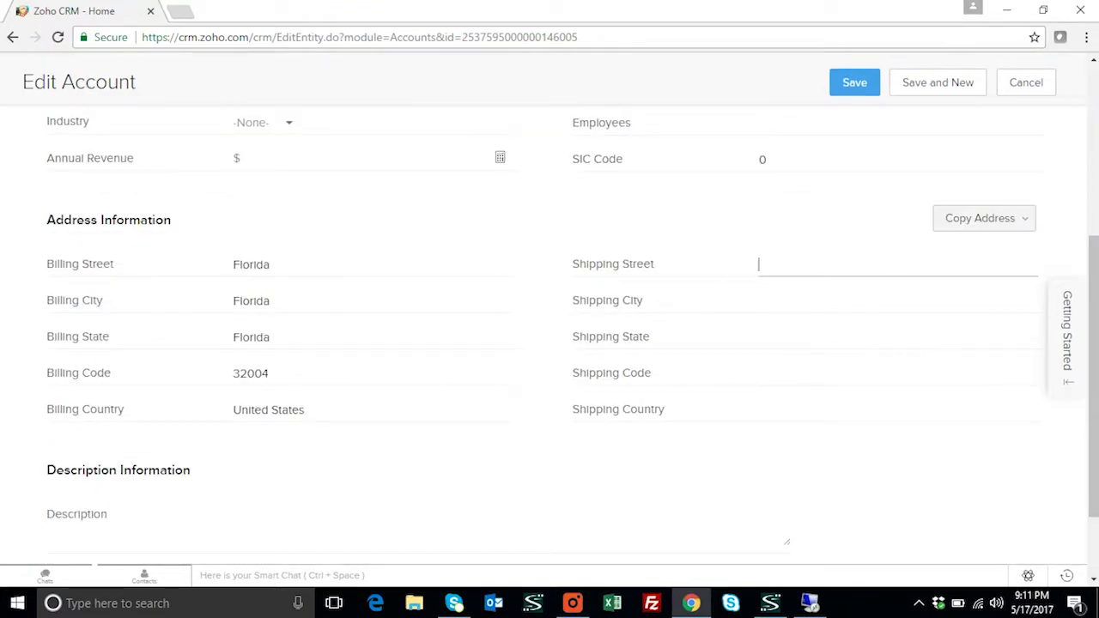
text(Flo)
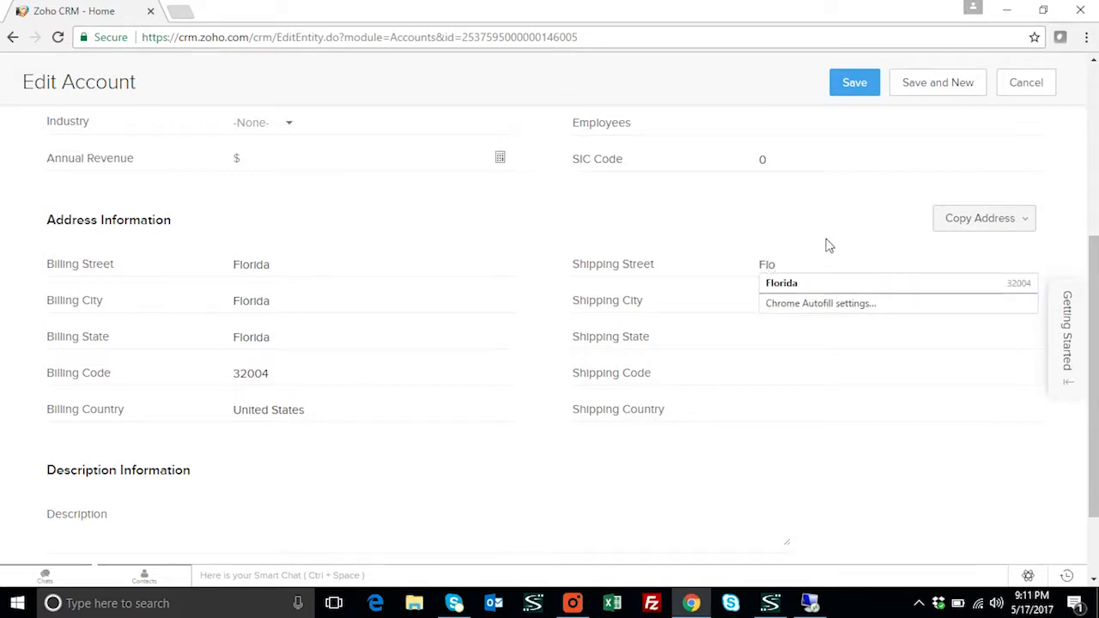
click(811, 285)
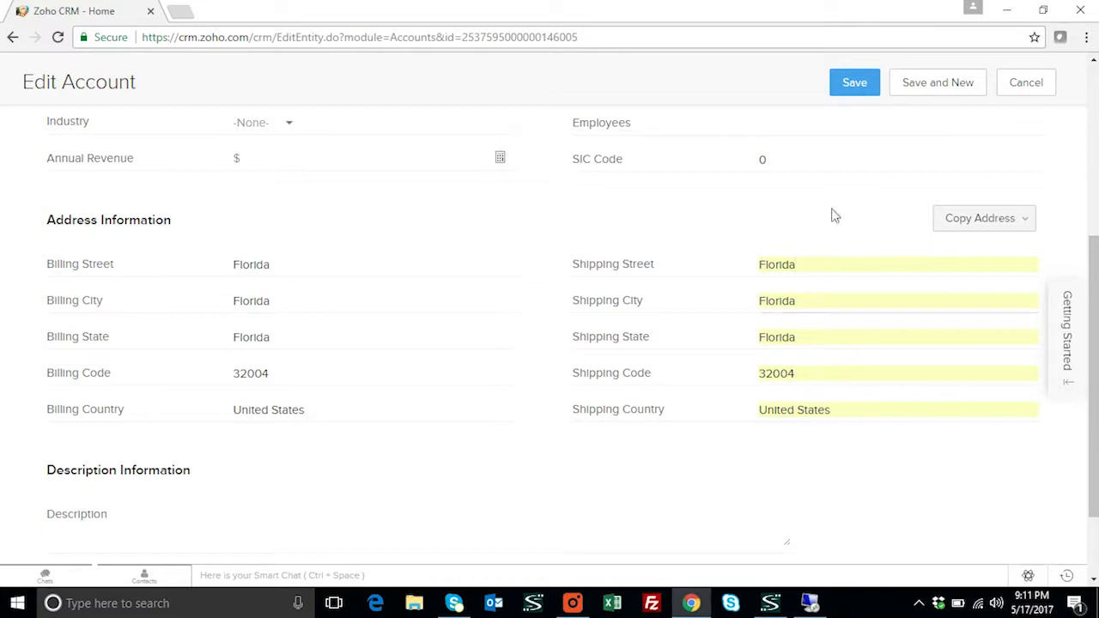
click(856, 86)
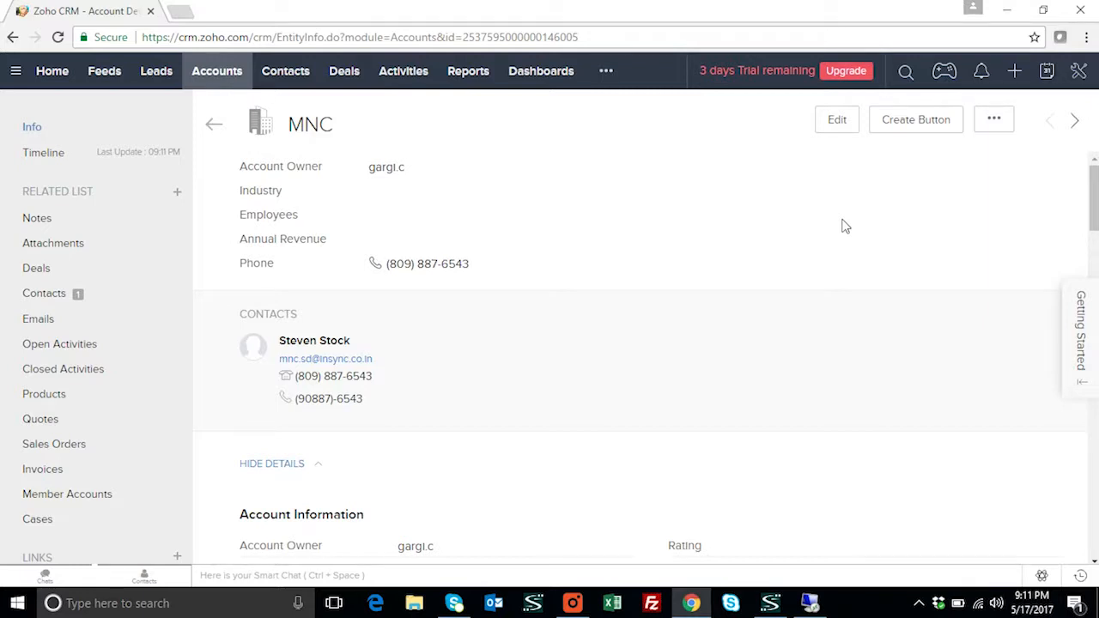
Run the Business Partner Add(Lead) [Account & Contact] sync from the APPSeCONNECT Sync Panel on the SAP desktop
click(809, 591)
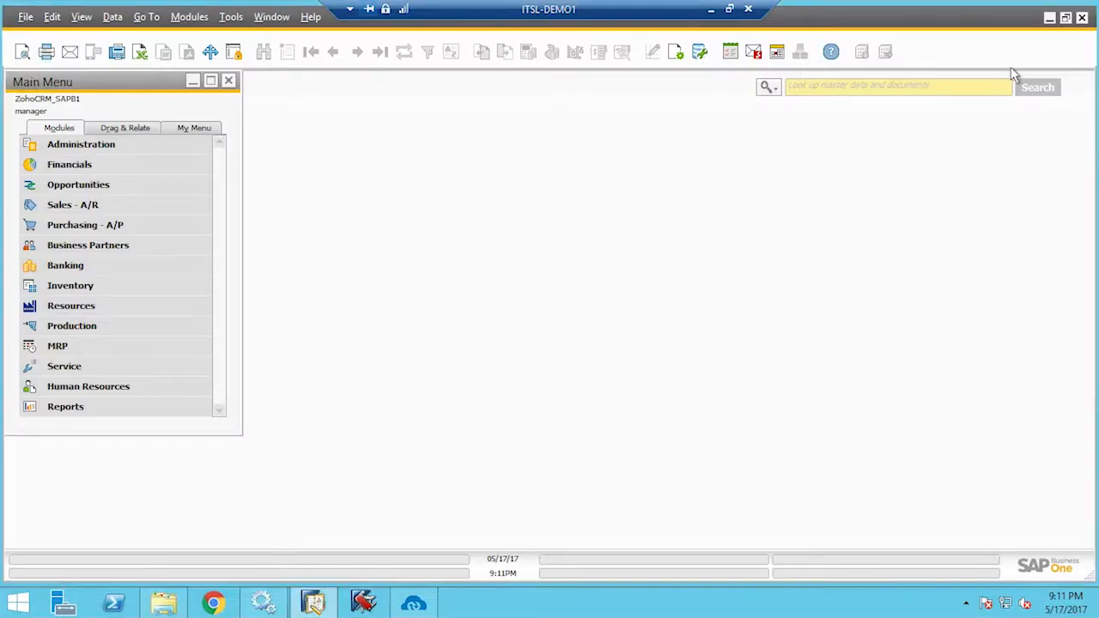
click(413, 603)
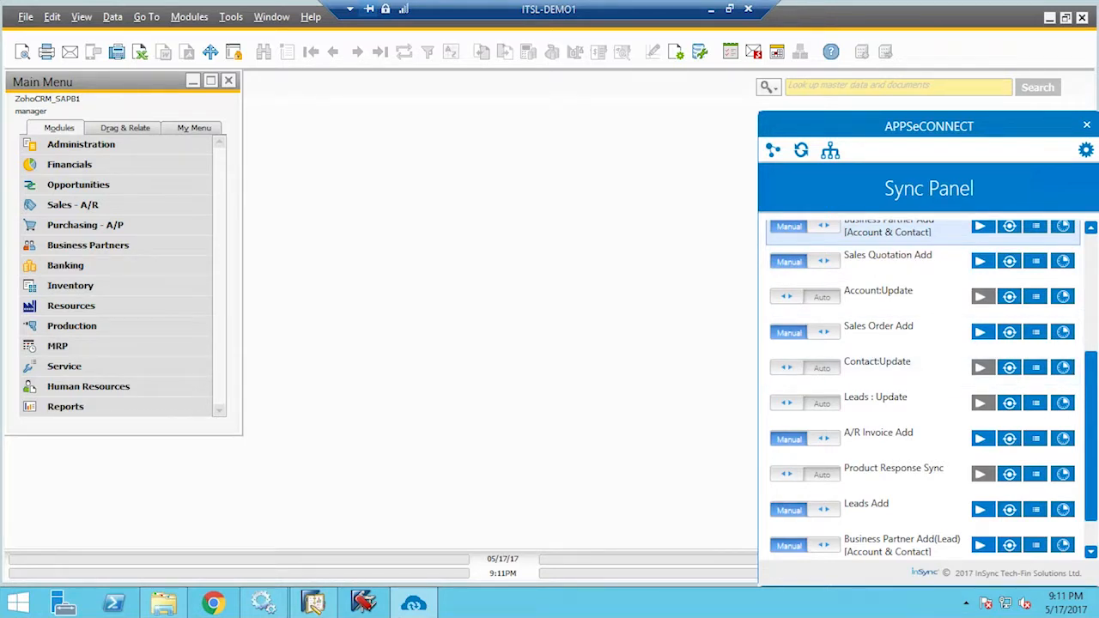
scroll(919, 386, down, 2)
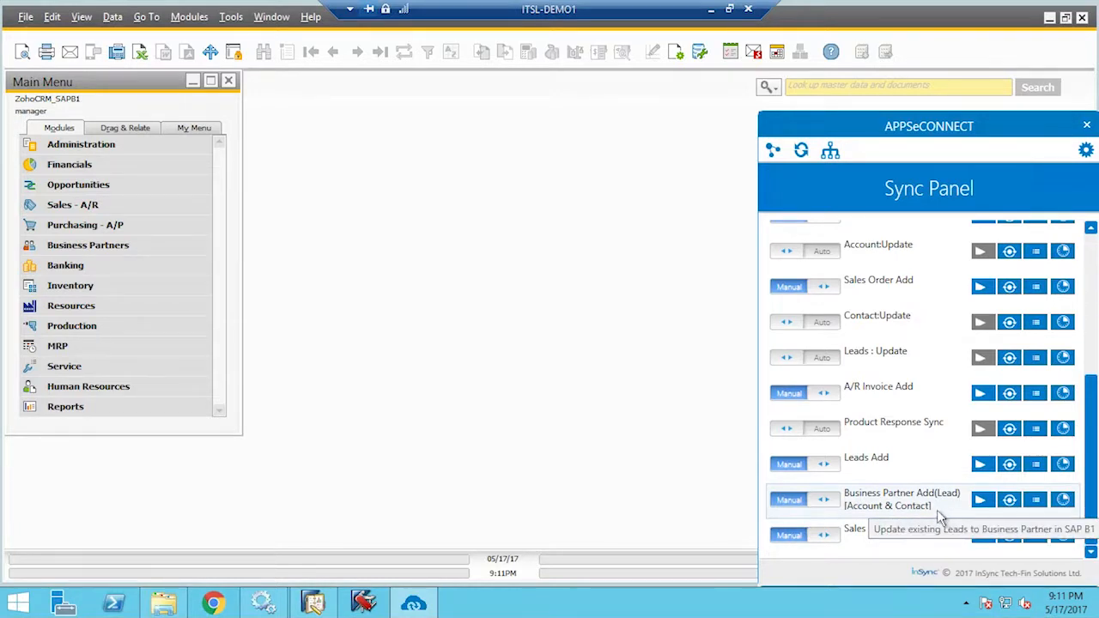
click(981, 500)
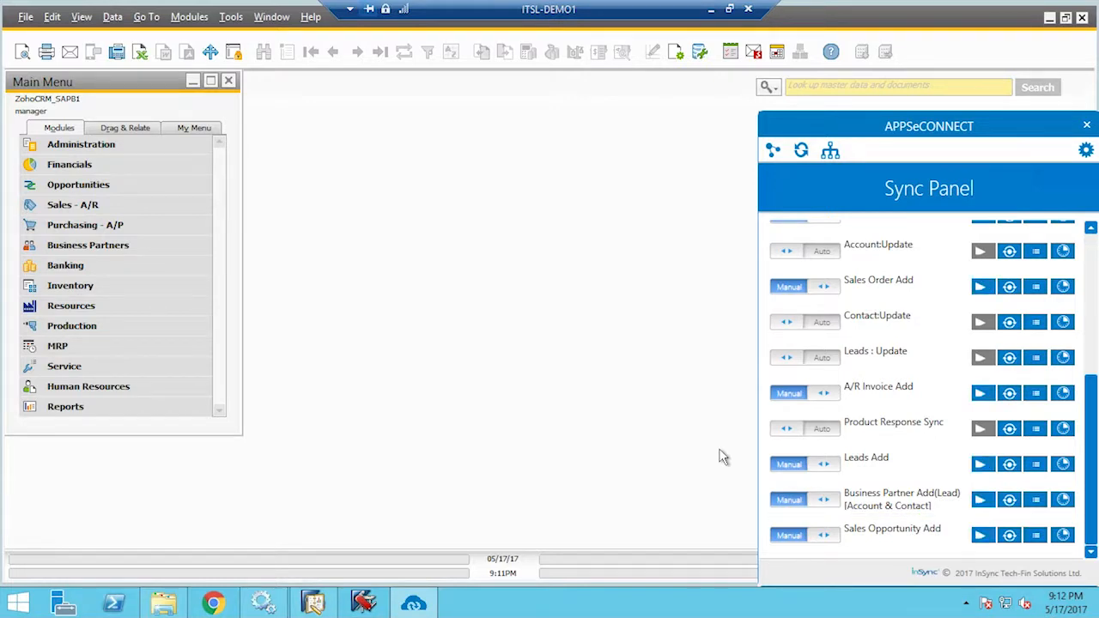
click(101, 251)
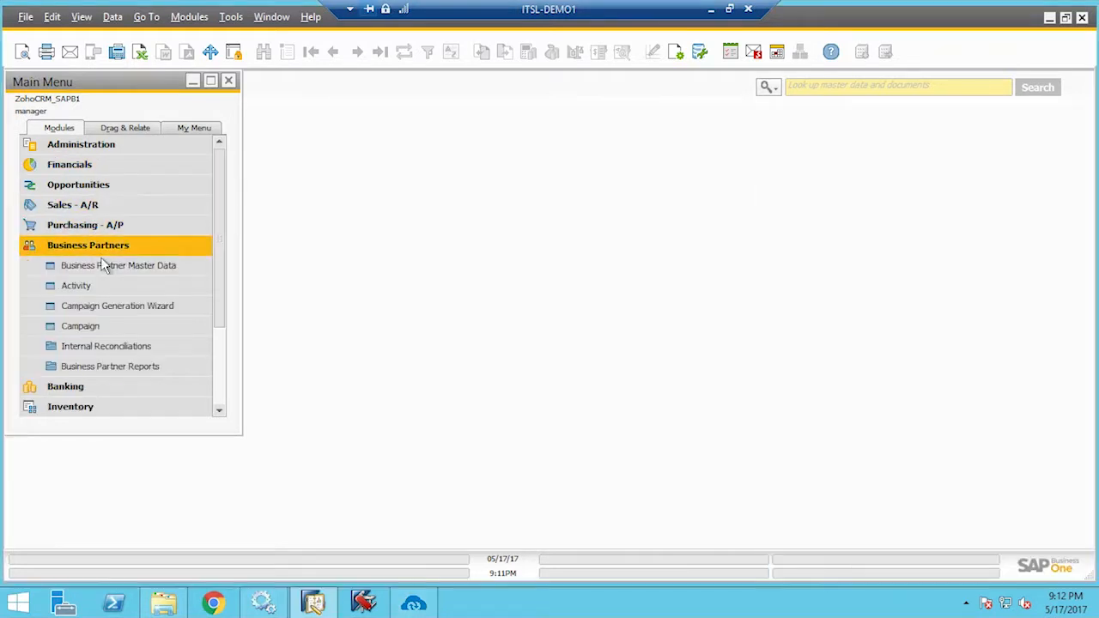
Find business partner MNC in Business Partner Master Data and confirm its type is Customer
click(107, 268)
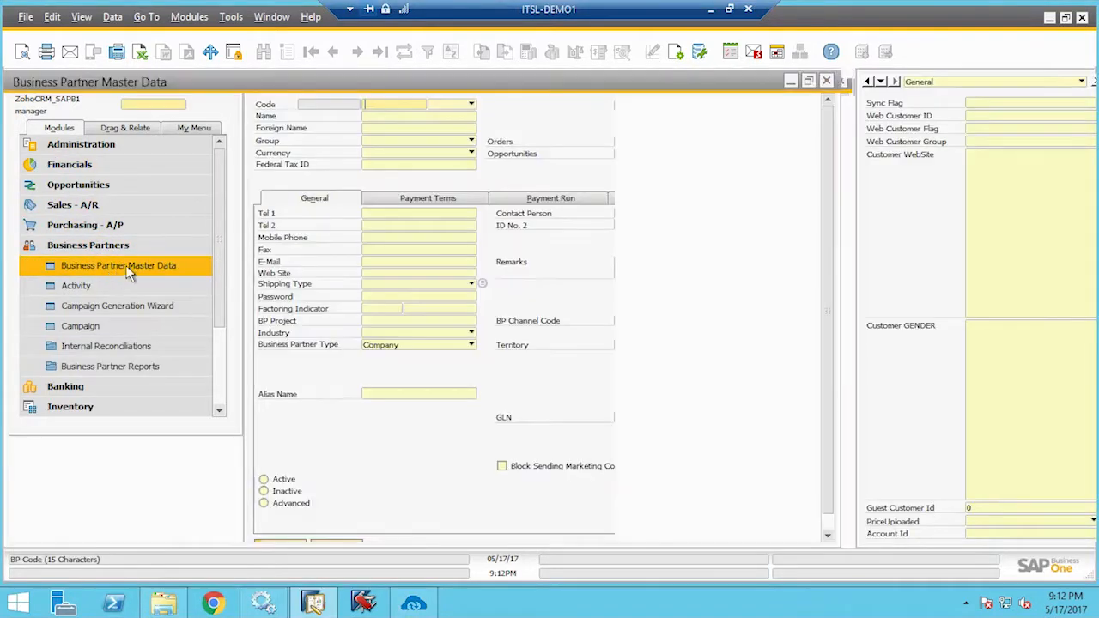
click(146, 118)
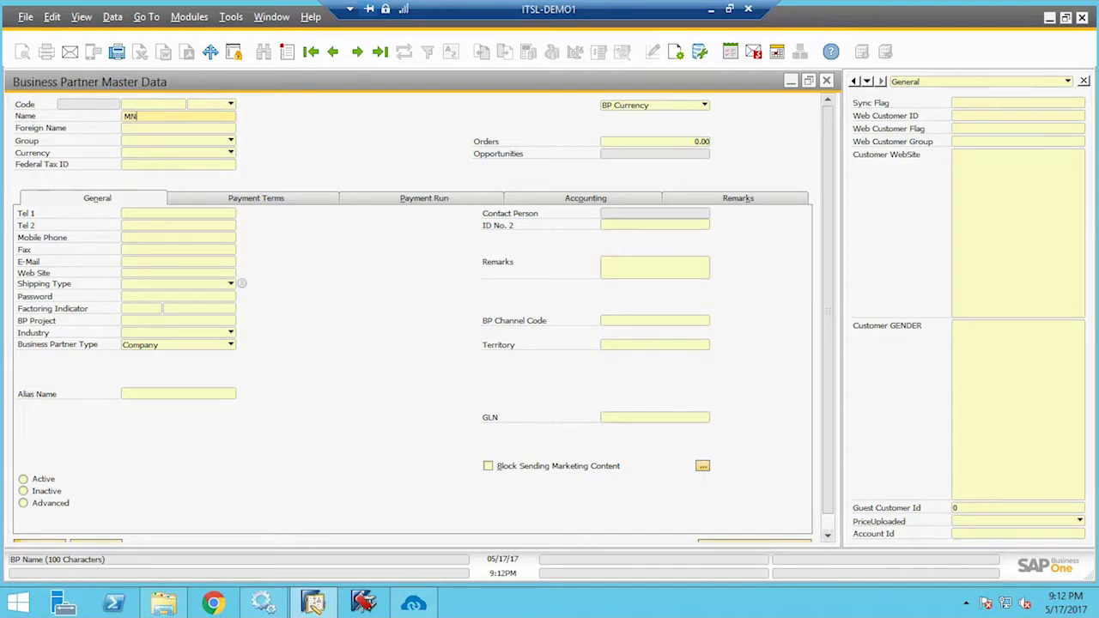
key(Return)
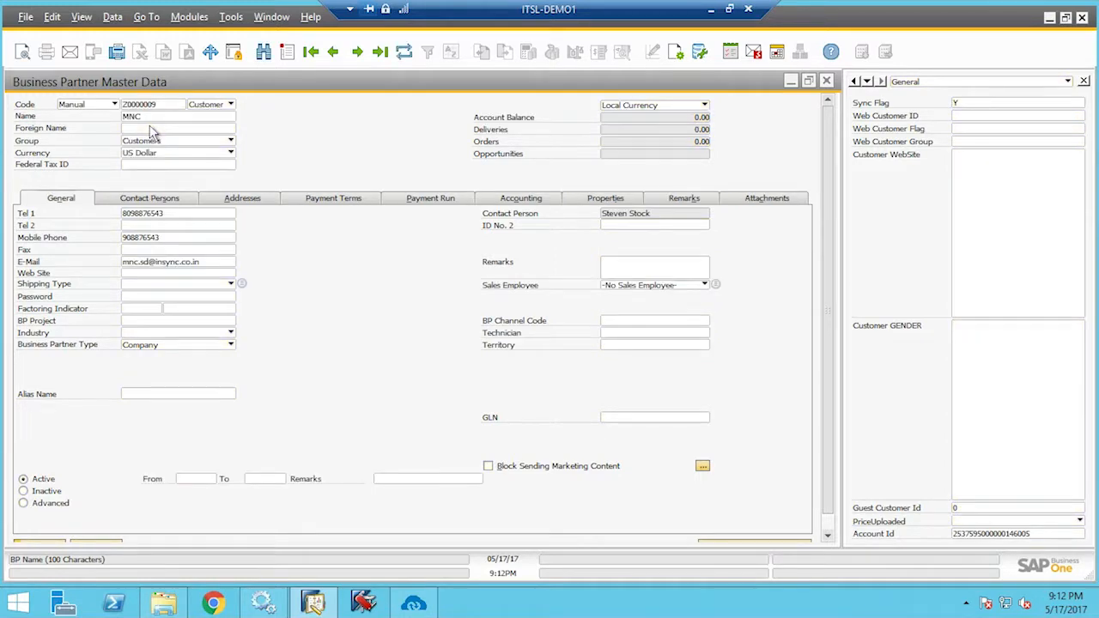
click(189, 128)
click(231, 105)
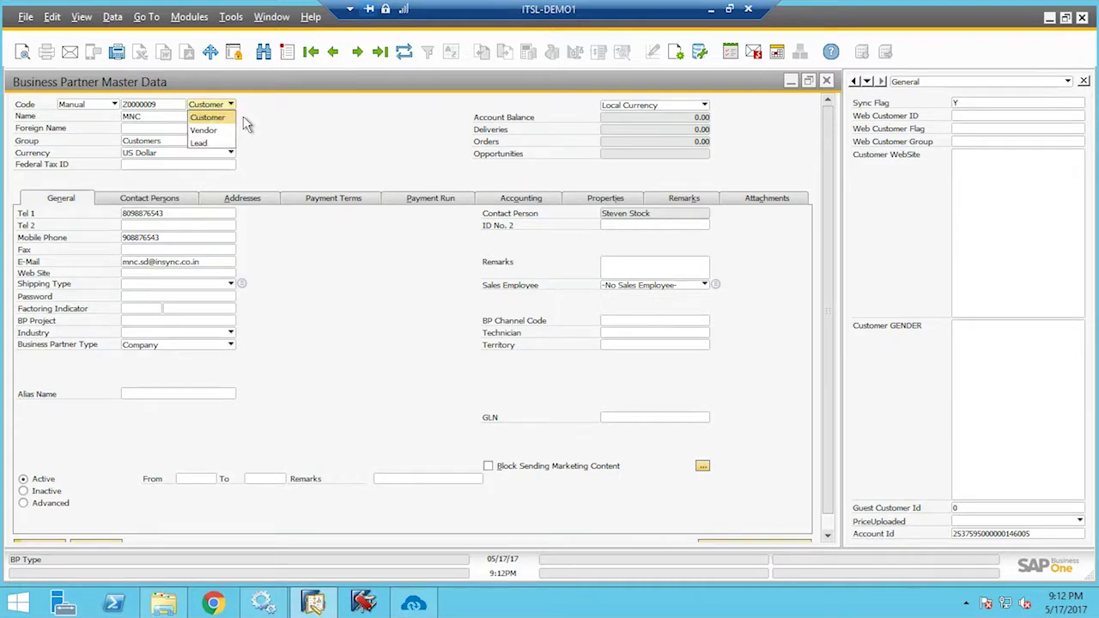
click(242, 117)
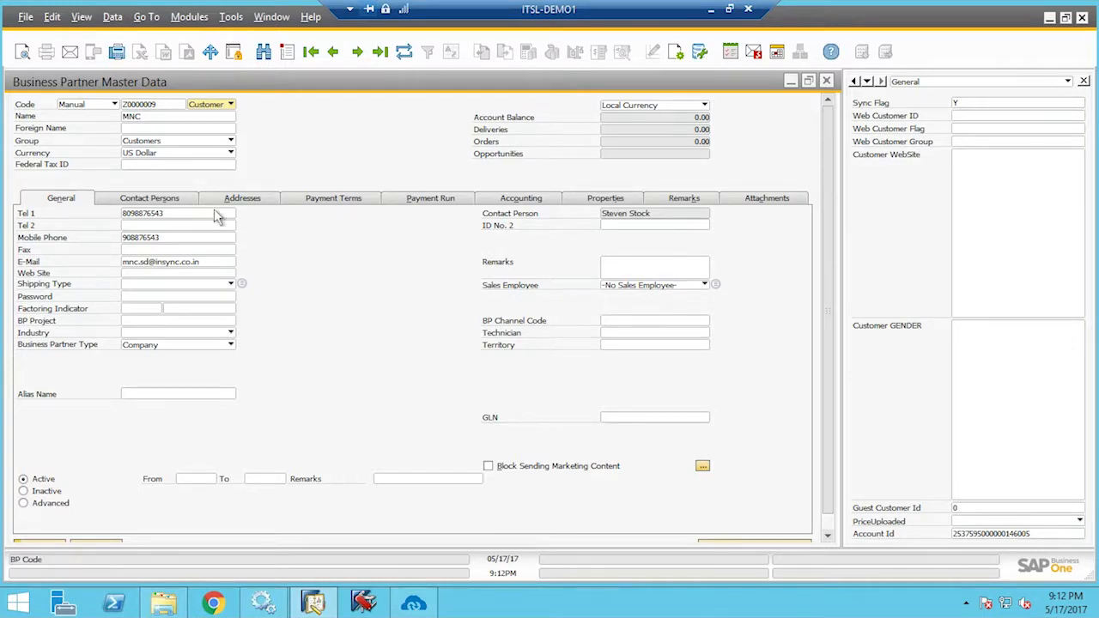
Check MNC's contact person and Florida ship-to address, then close the partner record with OK
click(187, 202)
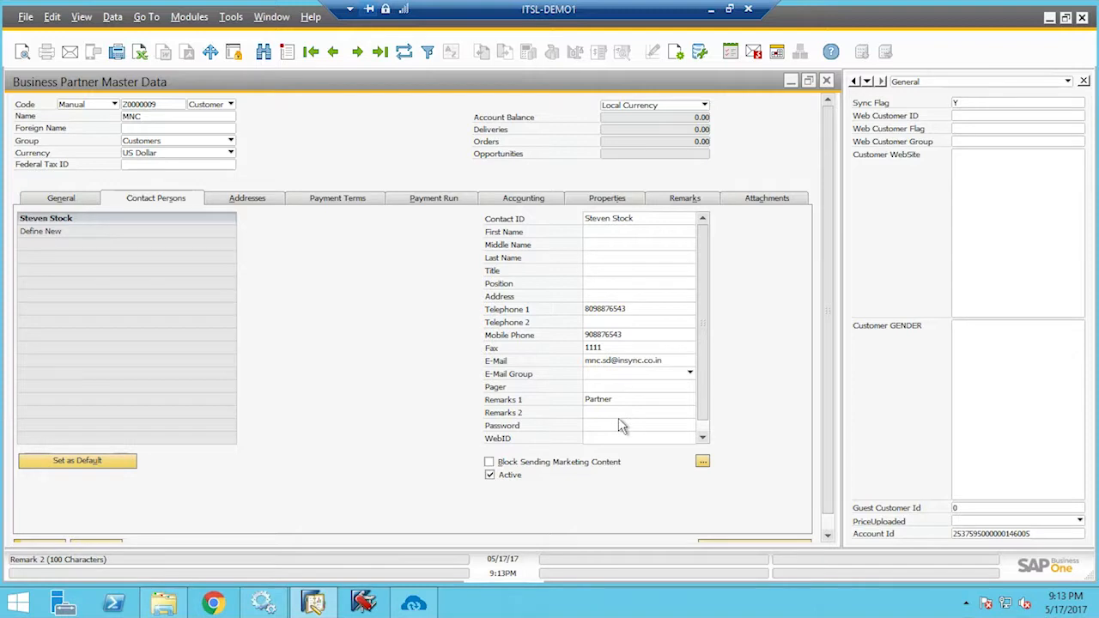
click(268, 203)
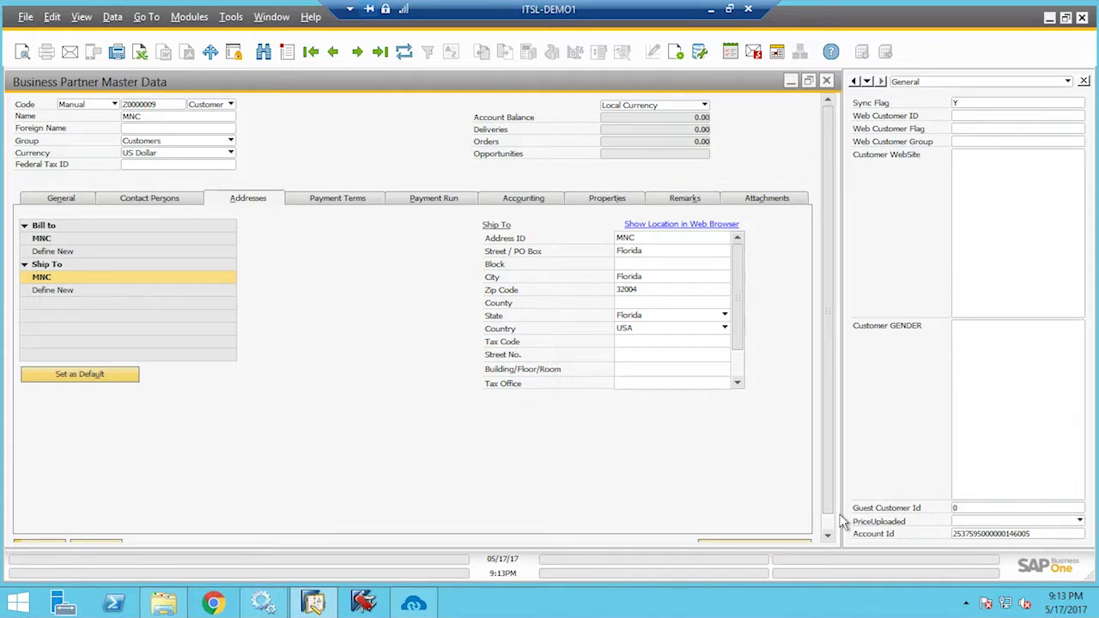
drag(828, 507, 839, 548)
click(47, 534)
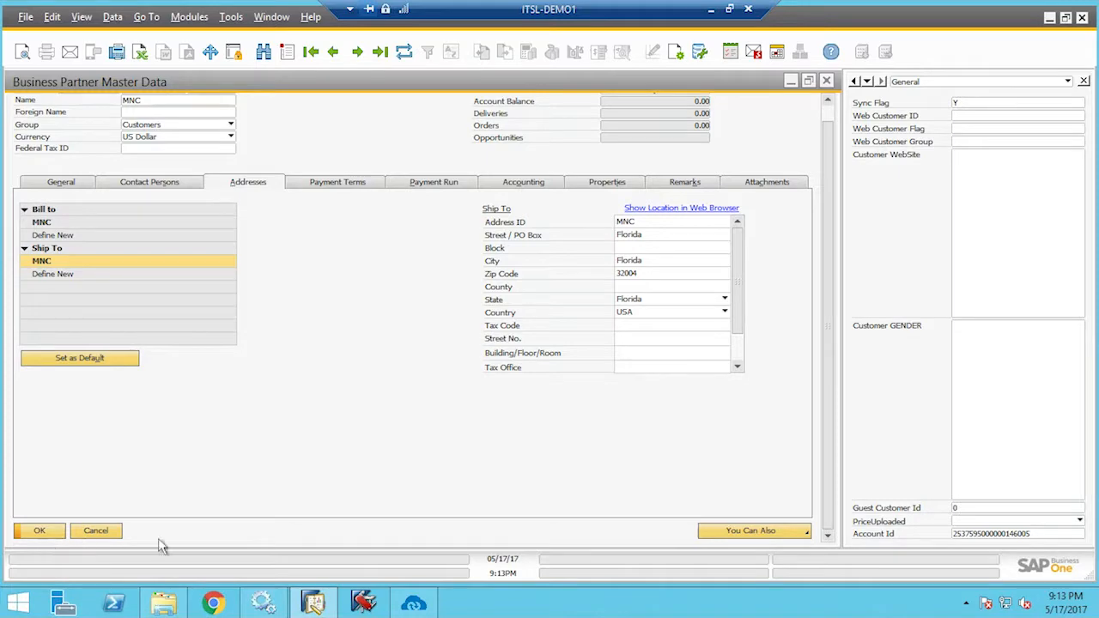
Return to the MNC account page in Zoho CRM and start a New Deal from its Deals section
click(710, 16)
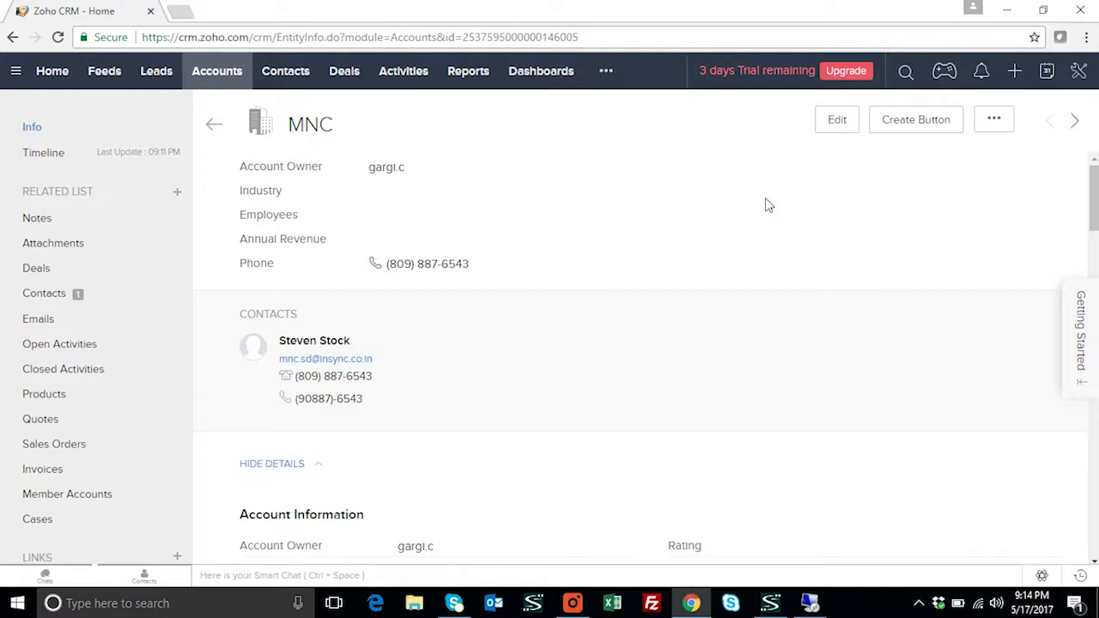
scroll(721, 267, down, 10)
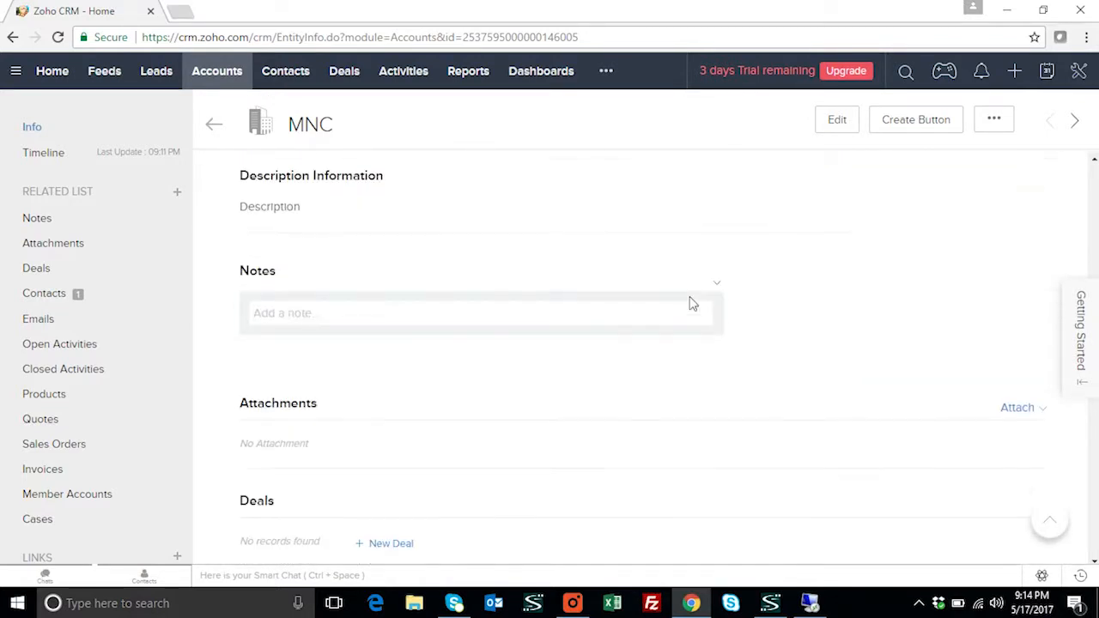
scroll(693, 305, down, 3)
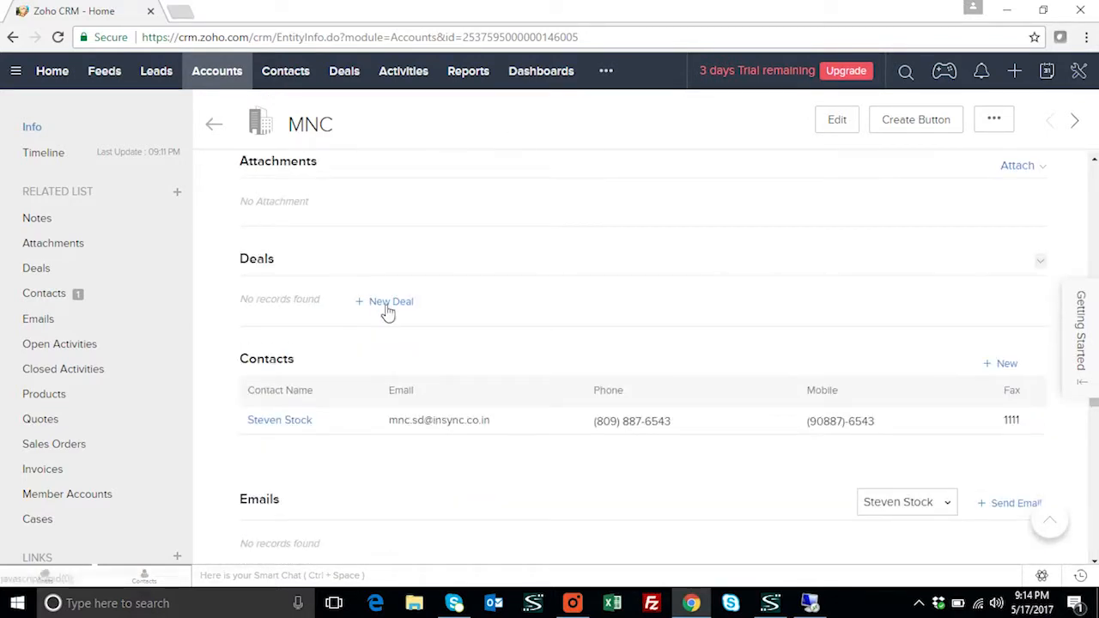
click(387, 307)
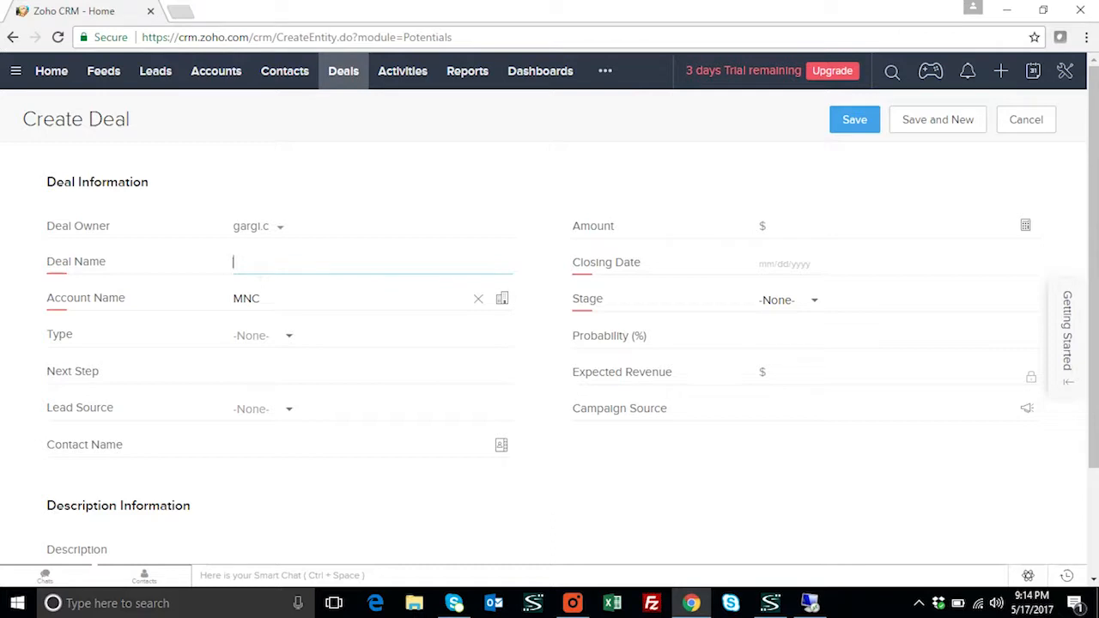
Name the deal MNC and set its stage to Identify Decision Makers
text(MNC)
click(285, 335)
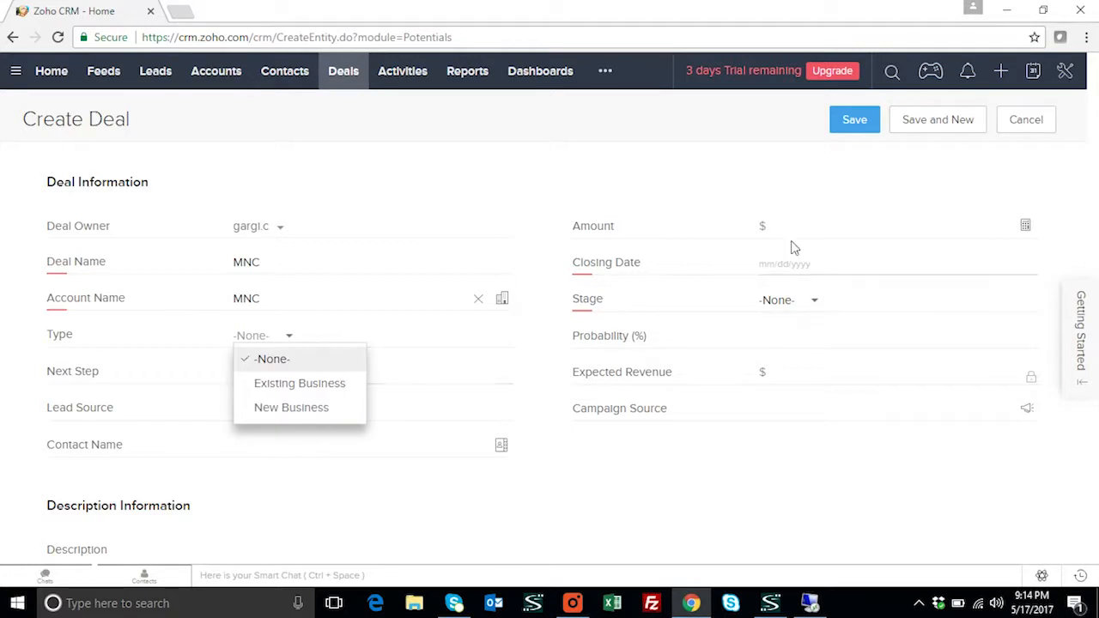
click(814, 304)
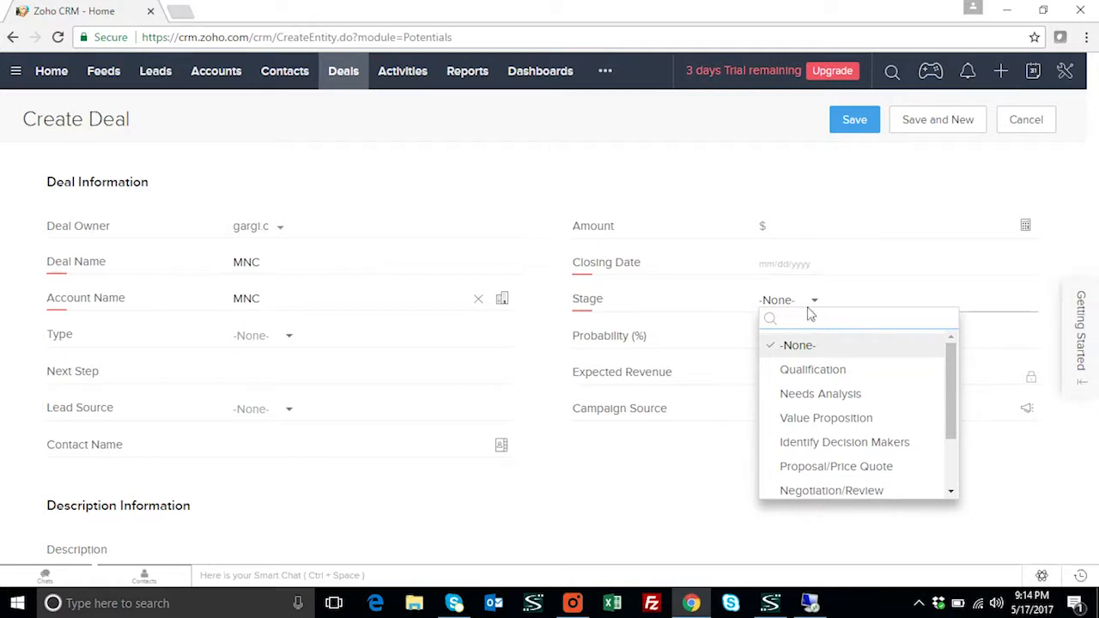
click(821, 443)
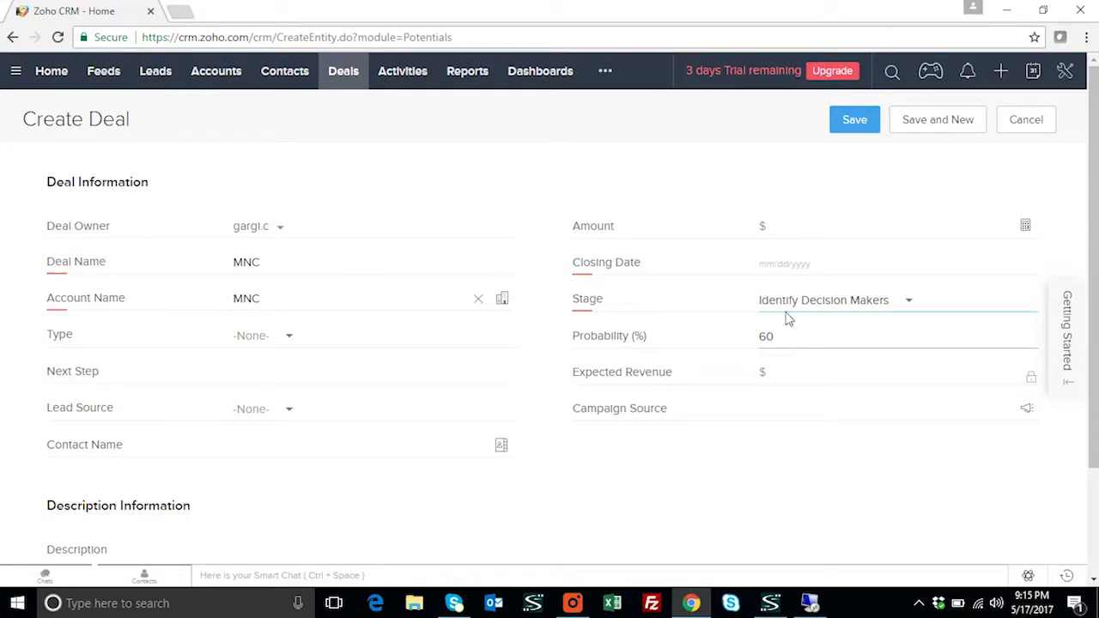
Set closing date 05/20/2017 and lead source Partner, then save the $250 deal
click(783, 260)
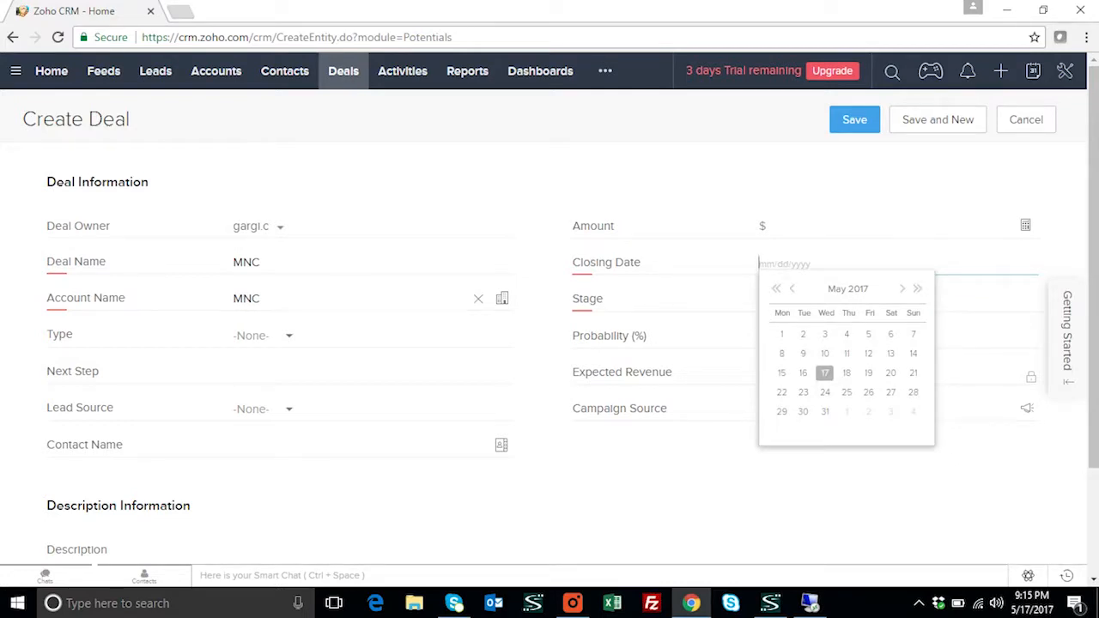
click(890, 373)
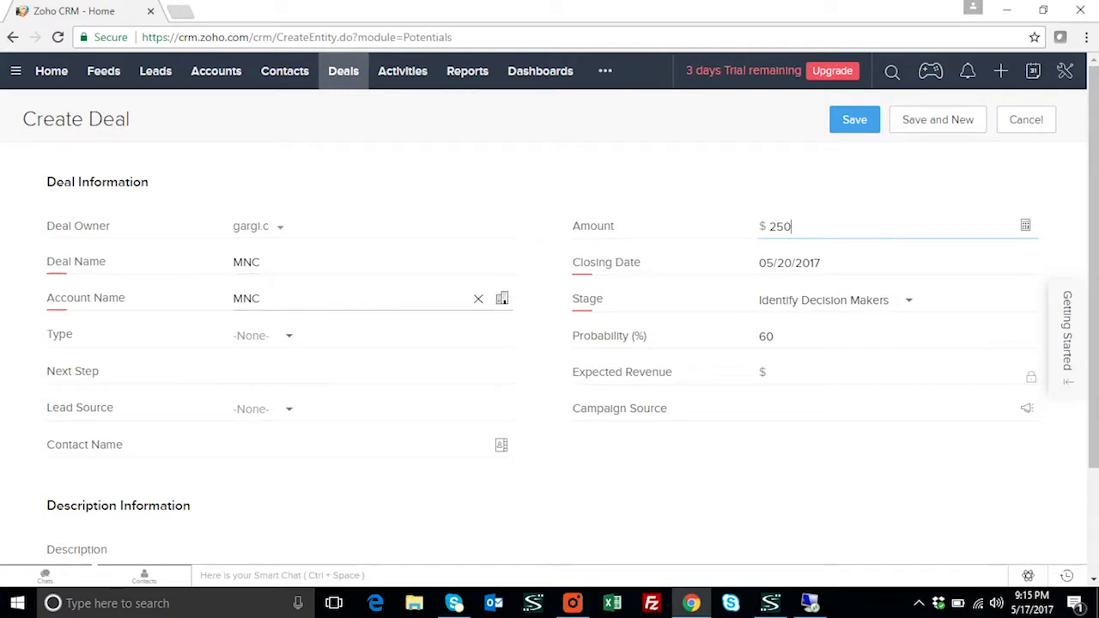
click(292, 410)
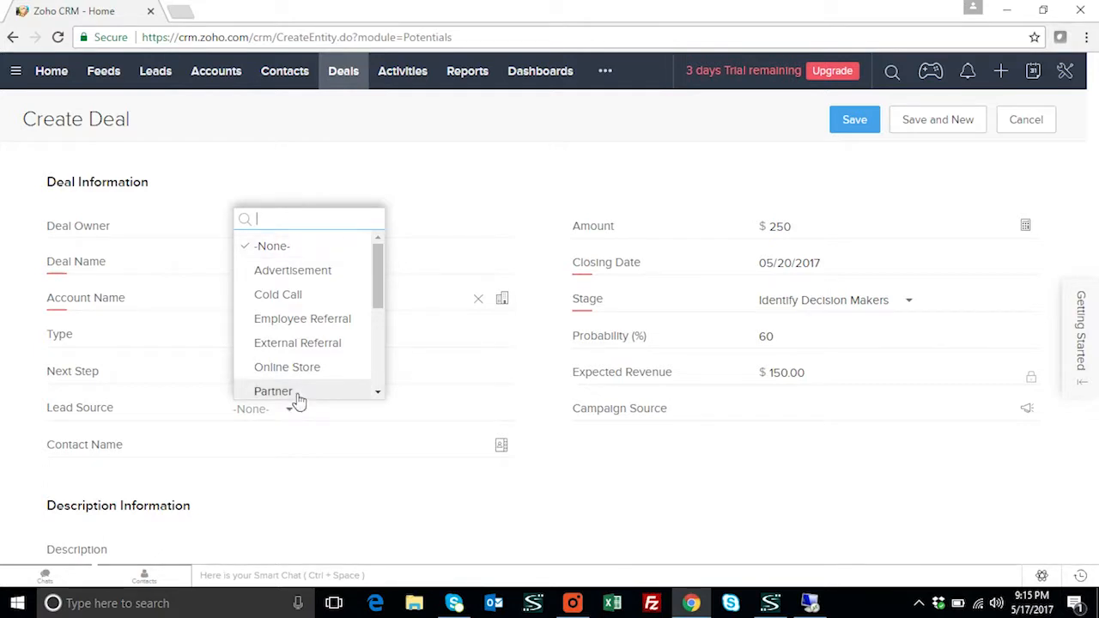
click(292, 392)
scroll(601, 391, down, 3)
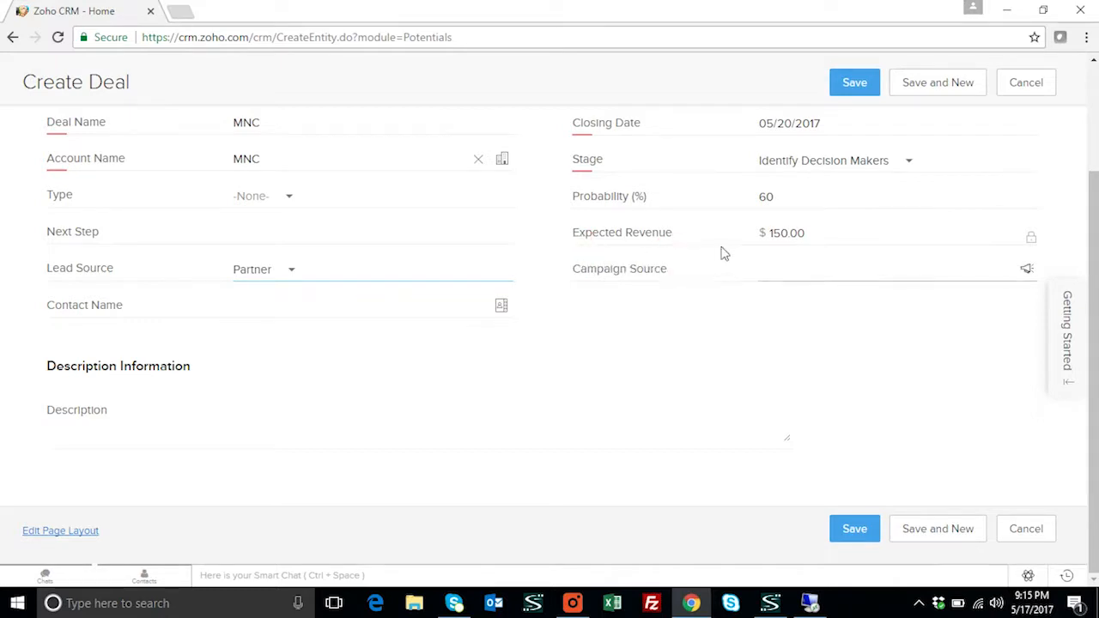
scroll(723, 250, up, 2)
scroll(712, 296, up, 1)
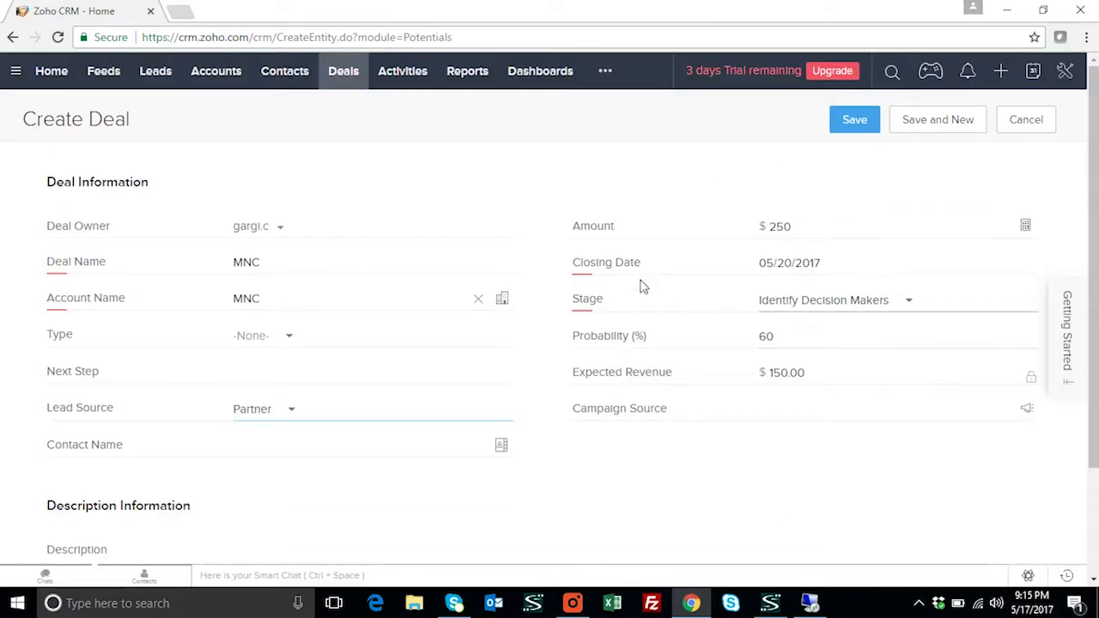
click(866, 122)
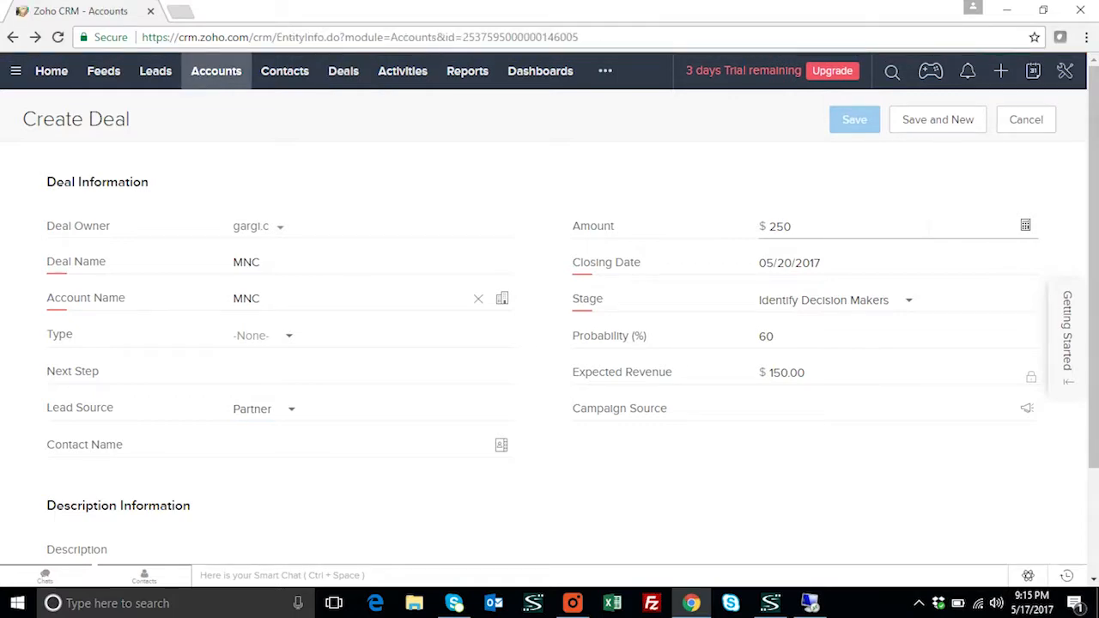
Run the Sales Opportunity Add sync in APPSeCONNECT on the SAP desktop, then close the panel
scroll(922, 228, down, 10)
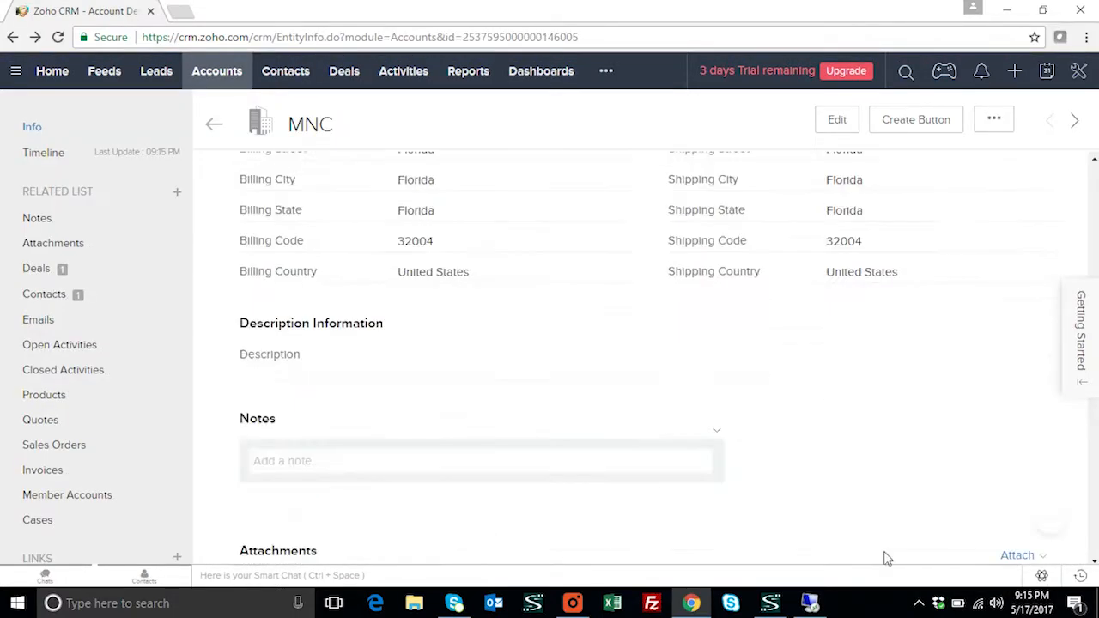
mouse_move(820, 604)
click(829, 582)
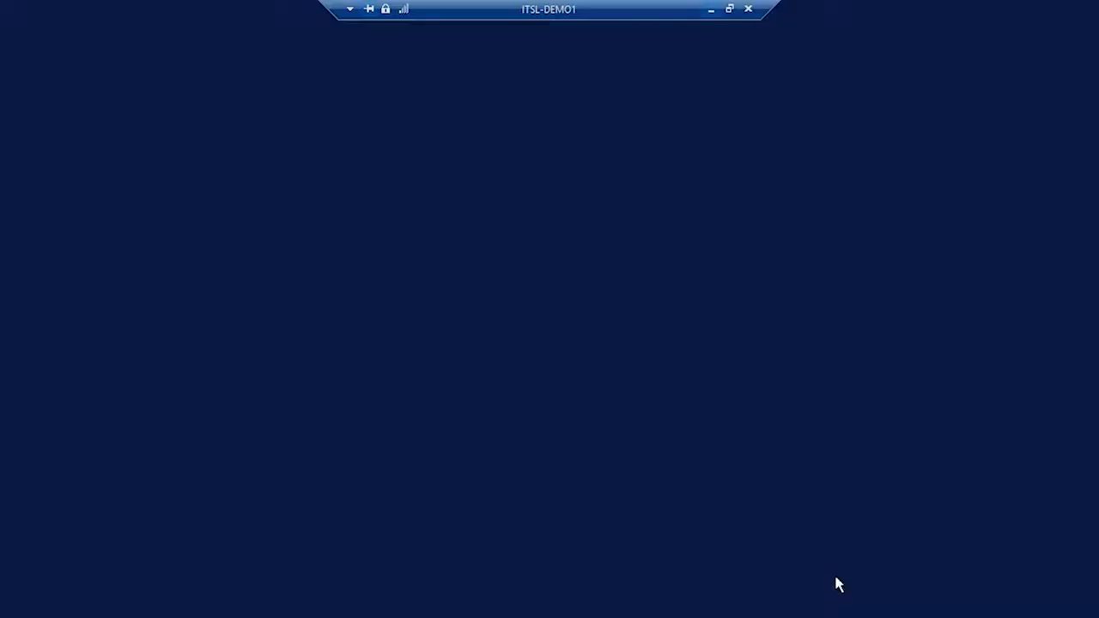
click(412, 604)
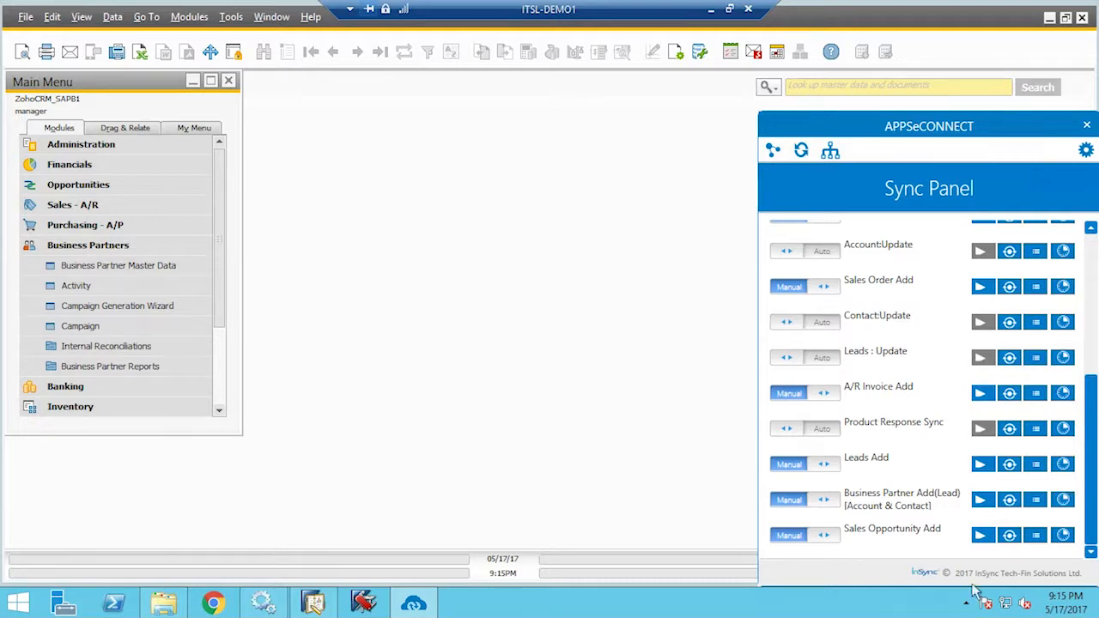
click(979, 535)
click(88, 245)
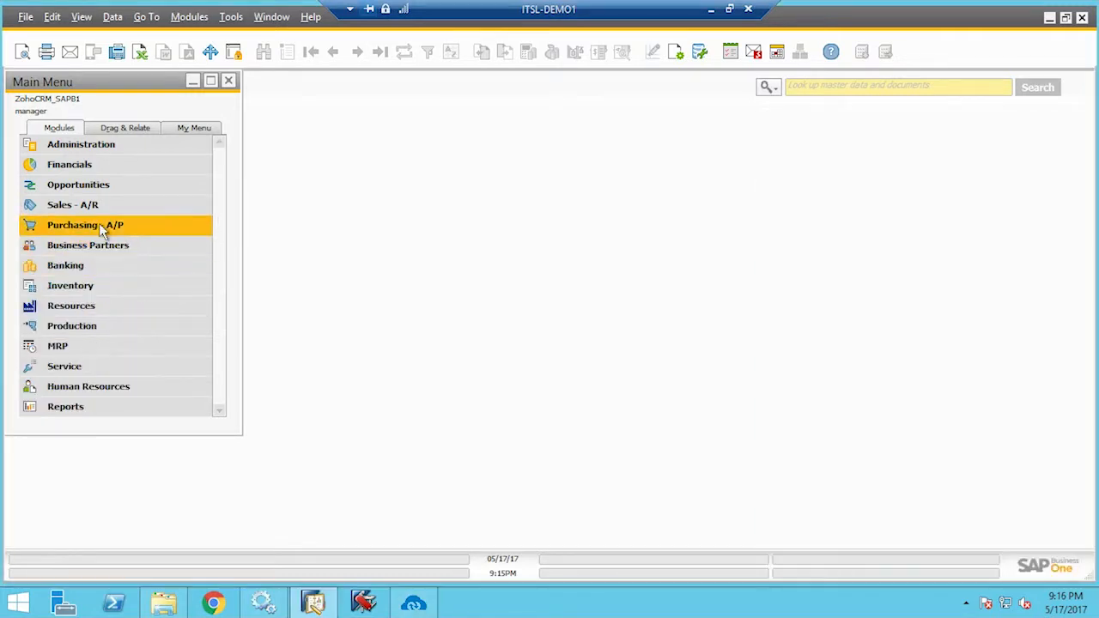
Find the MNC opportunity by partner name and review its Identify Decision Makers stage at 60%, 250.00 potential
click(100, 187)
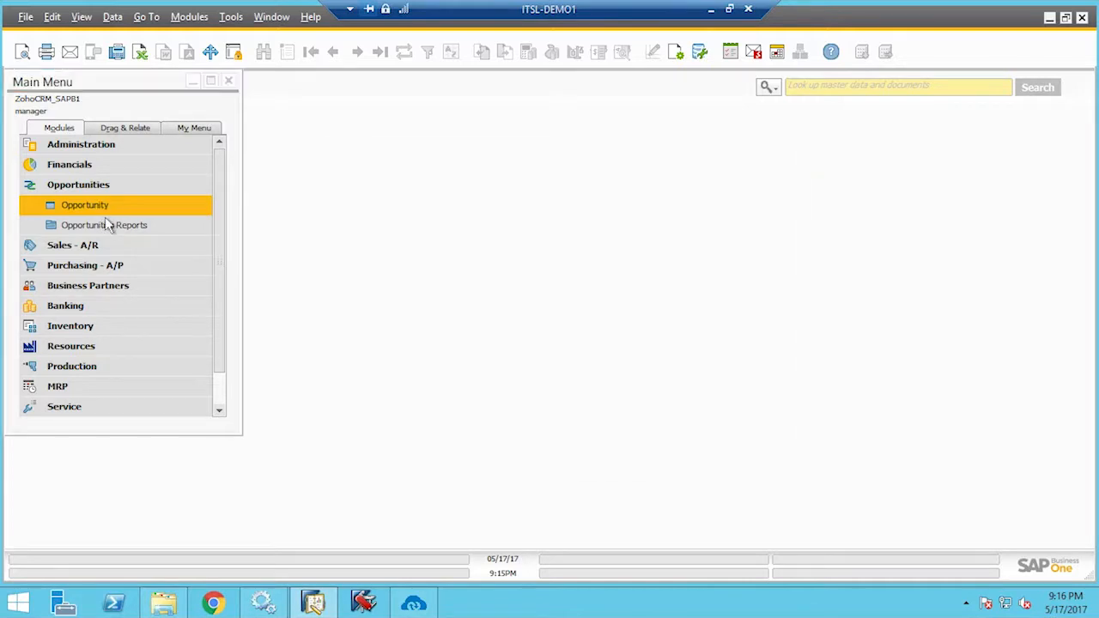
click(263, 51)
click(444, 206)
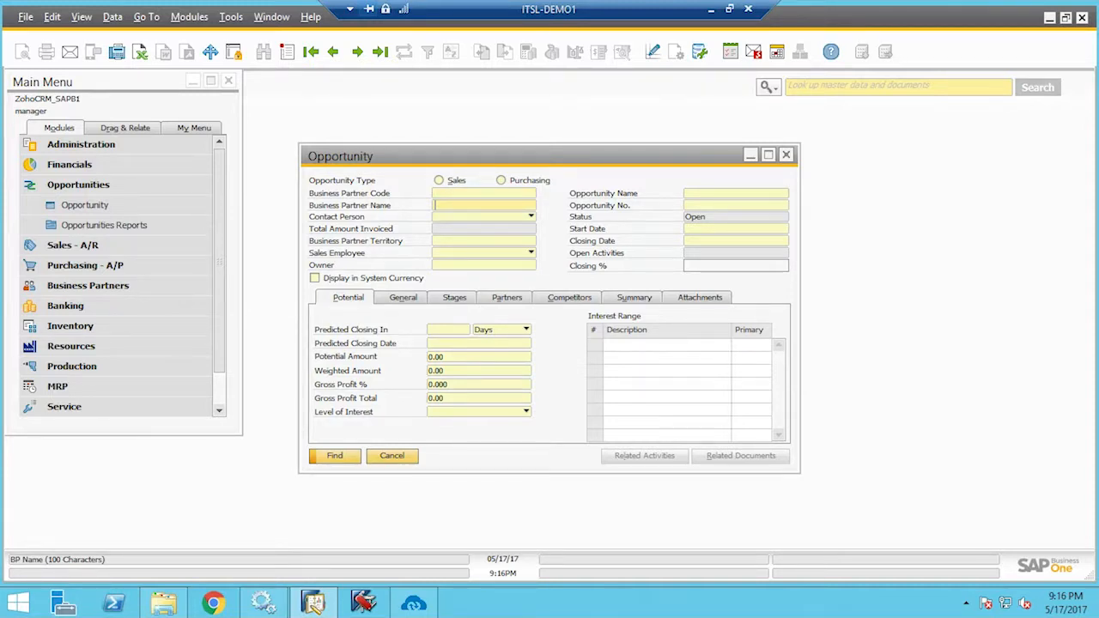
key(Return)
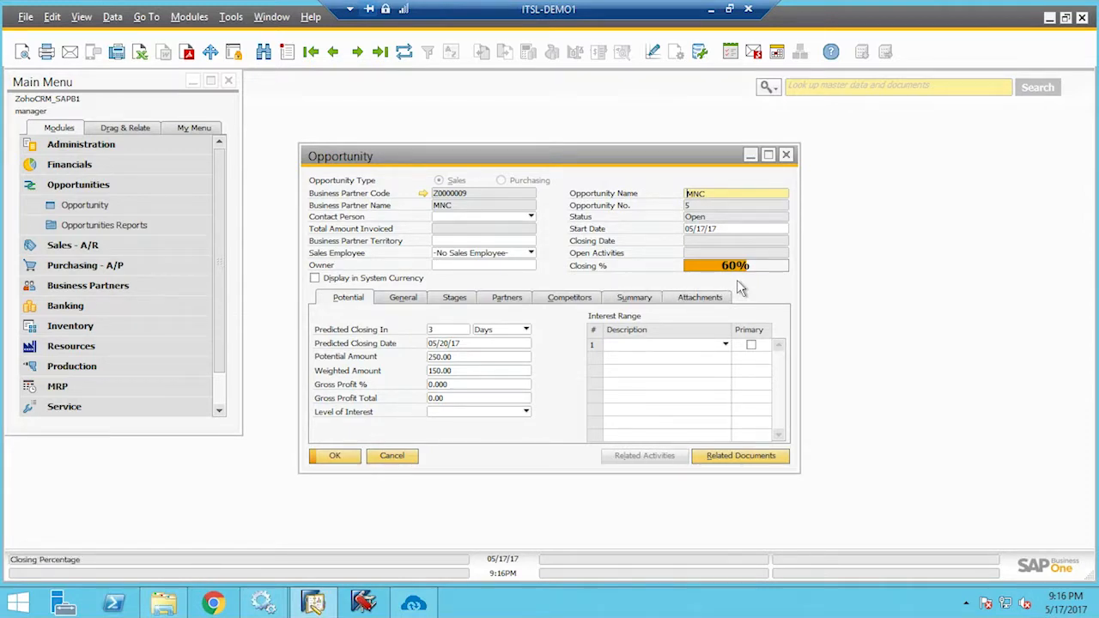
click(456, 298)
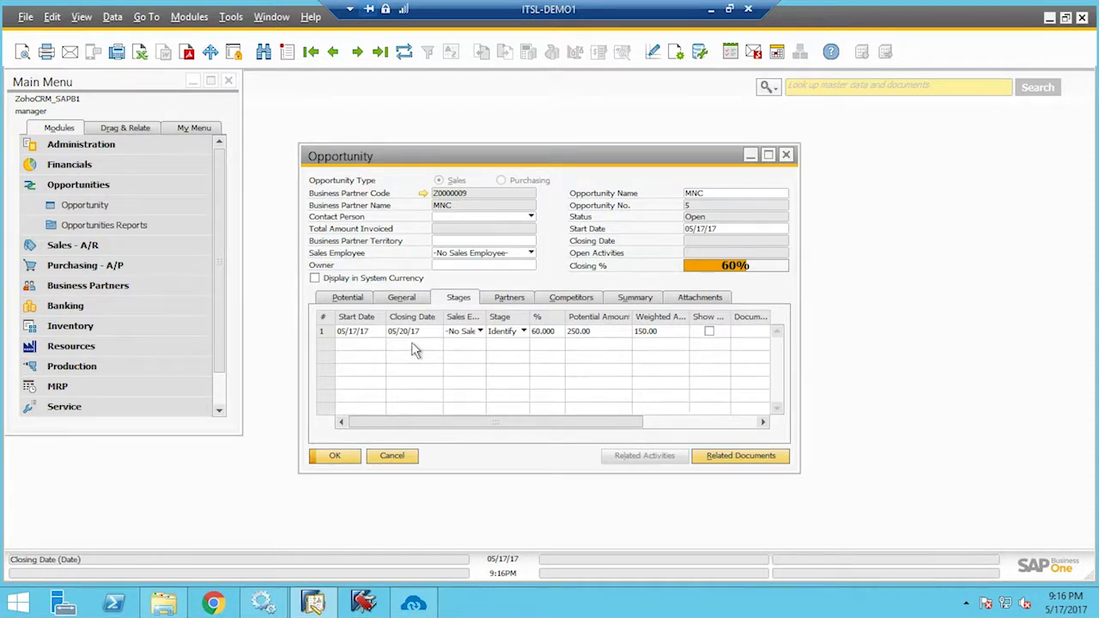
click(534, 343)
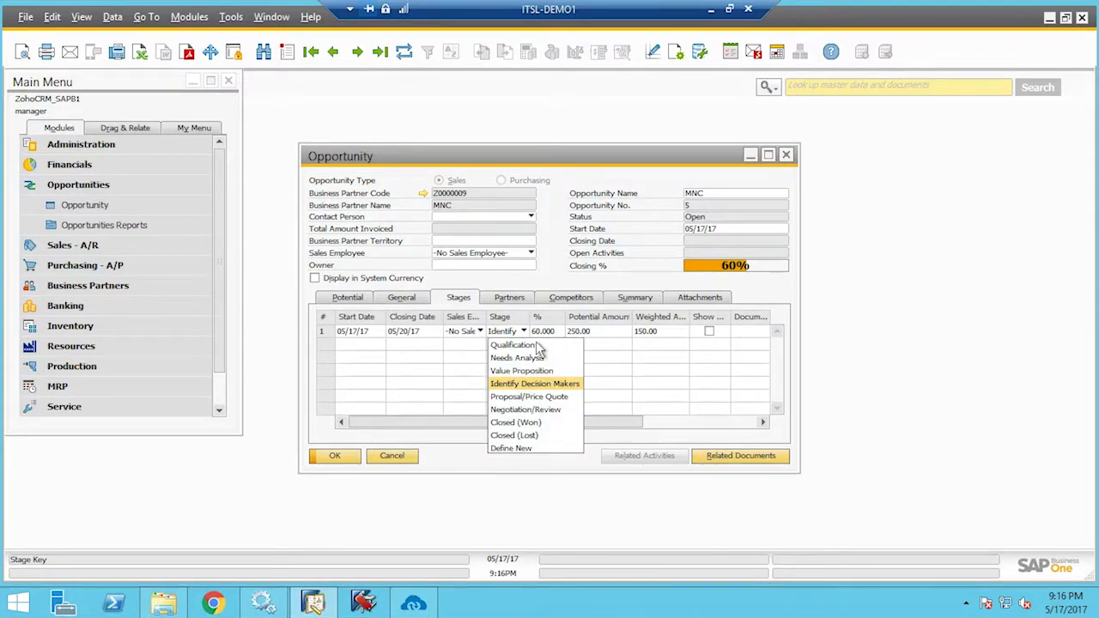
click(616, 351)
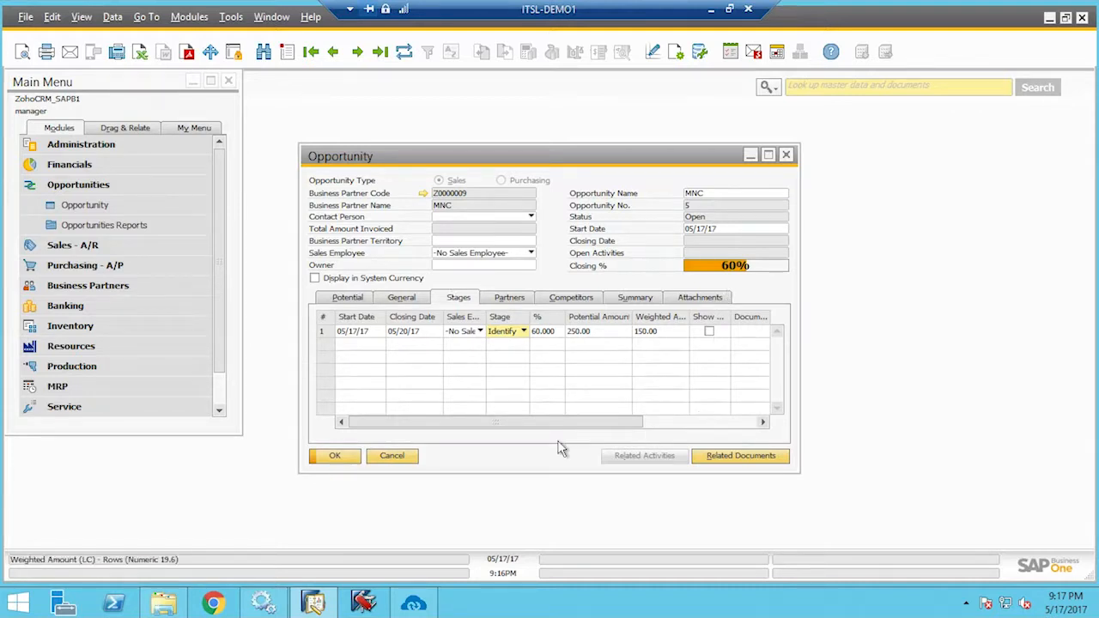
Close the opportunity and start new item item8011 (Audi_Q414) with its unit price in Item Master Data
click(337, 455)
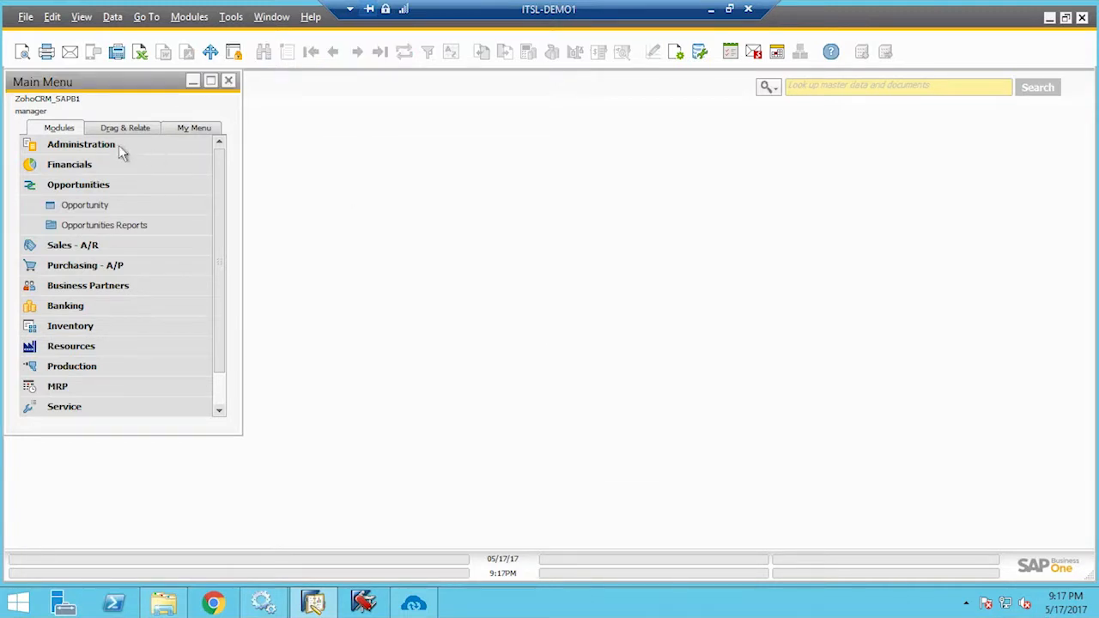
click(90, 190)
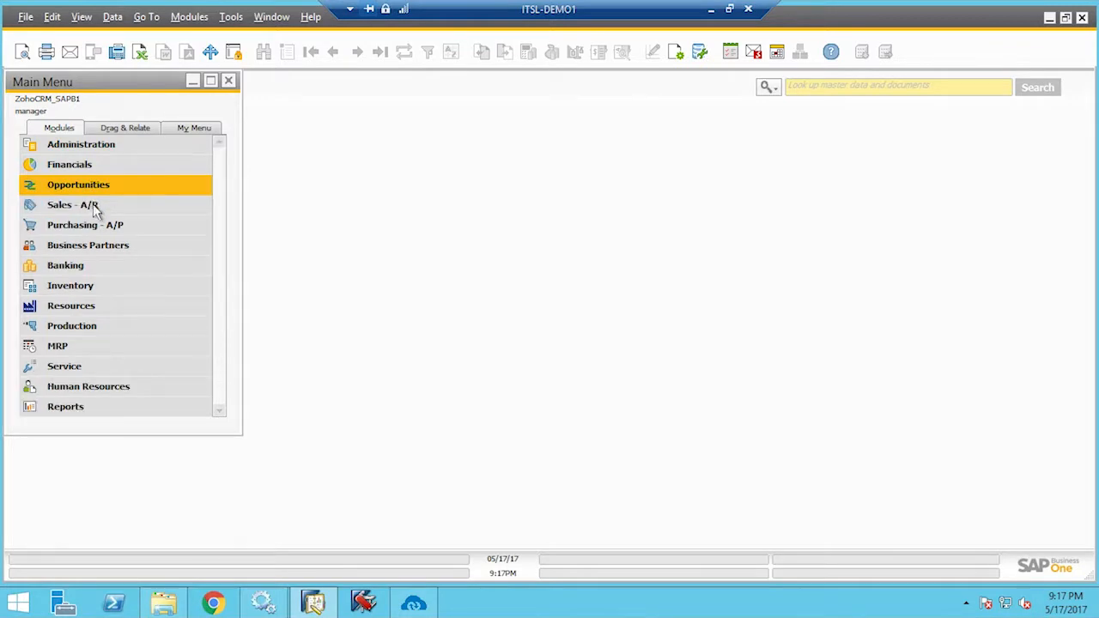
click(115, 296)
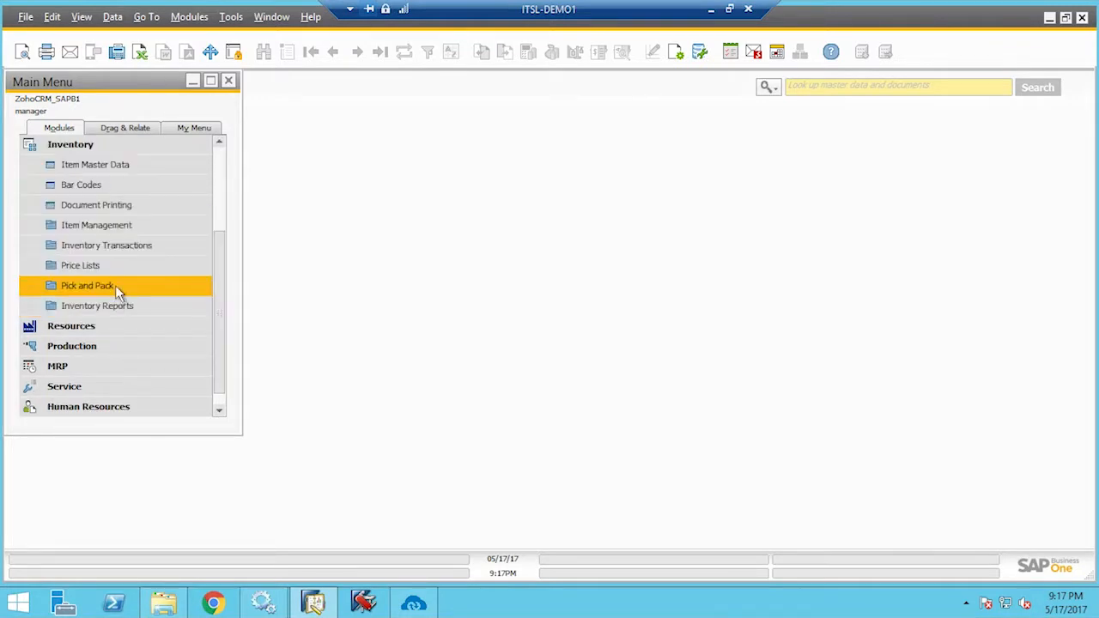
click(116, 171)
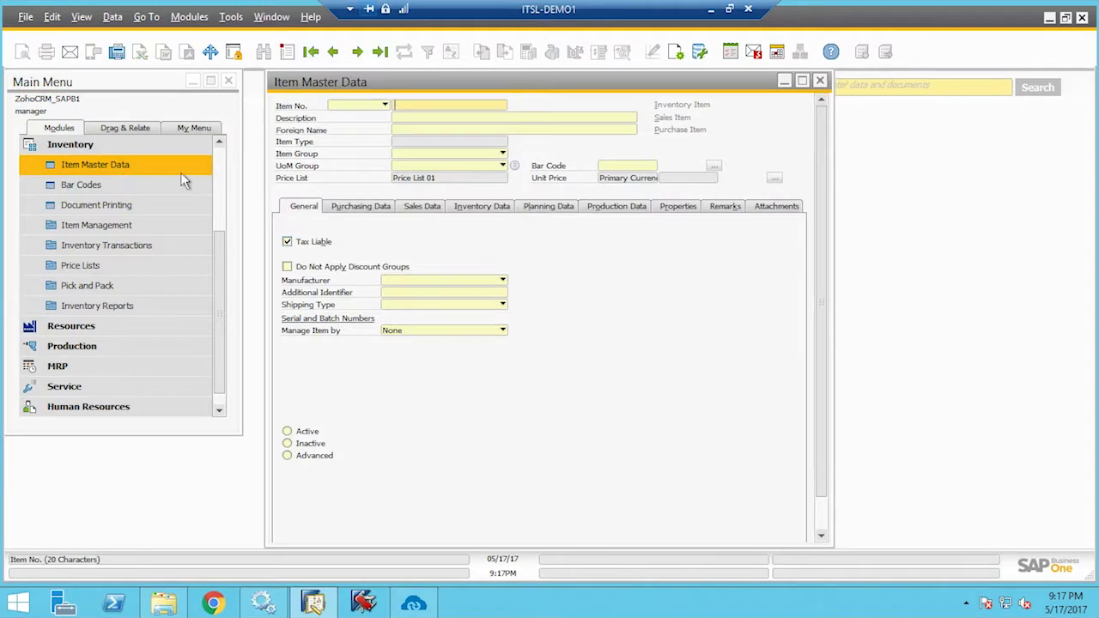
click(287, 51)
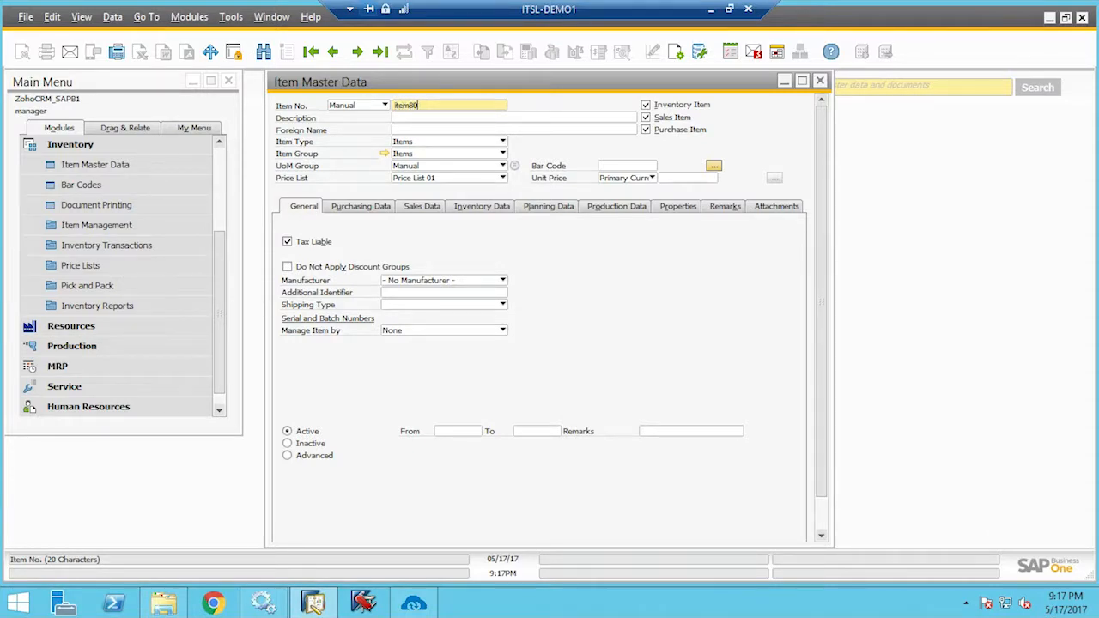
click(421, 118)
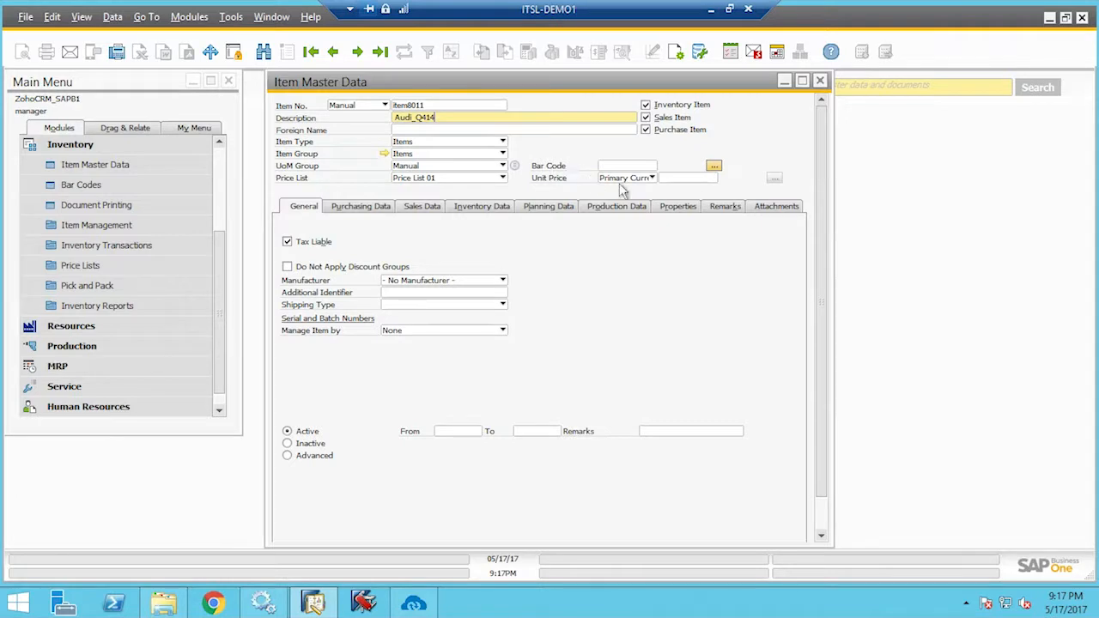
click(687, 177)
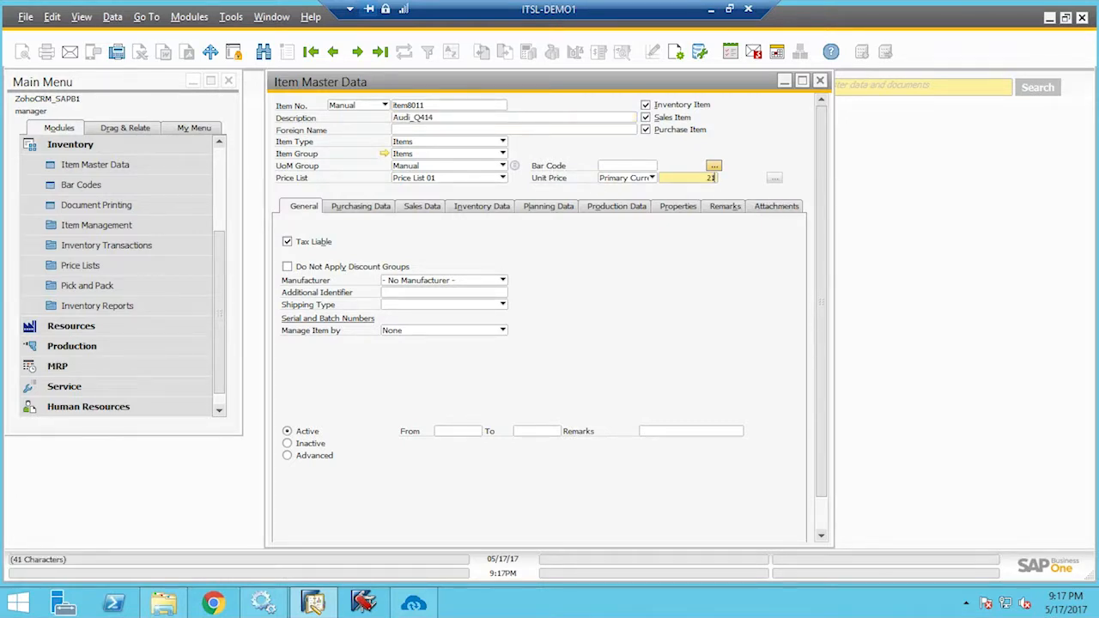
Give the item sales weight 12 and the remark Car, then add it
click(361, 214)
click(678, 329)
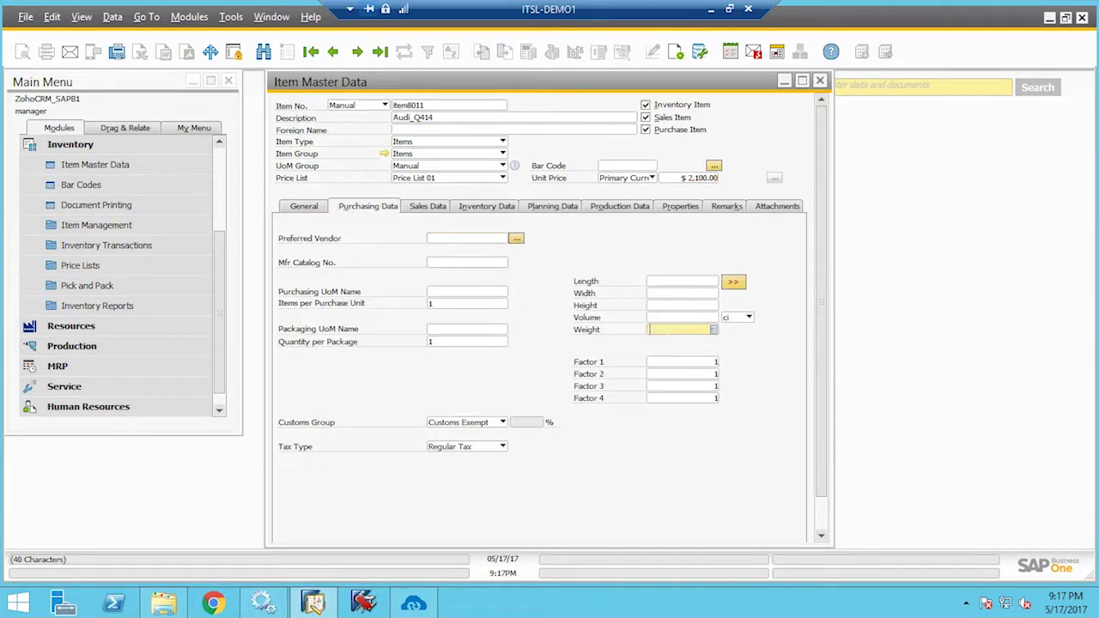
click(429, 209)
click(680, 332)
text(12Oz)
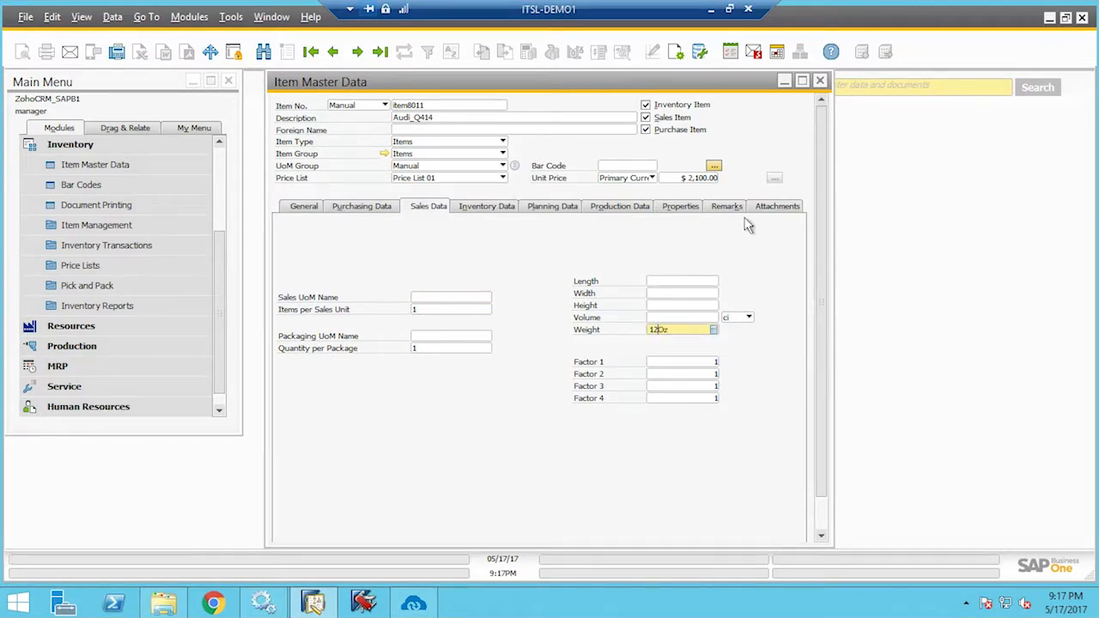
click(740, 210)
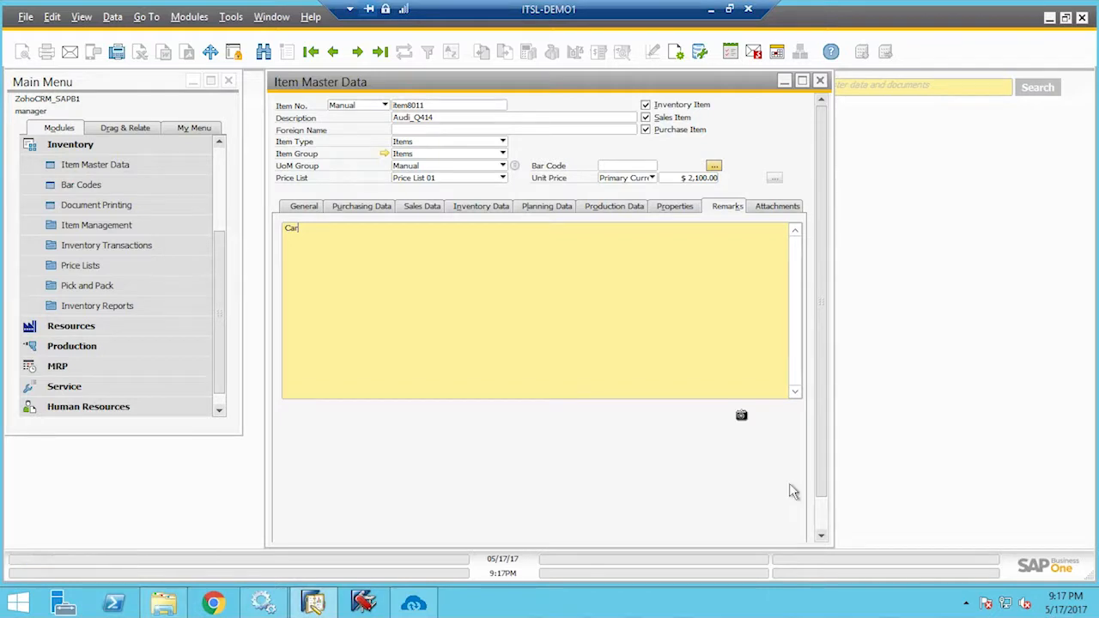
drag(825, 495, 842, 547)
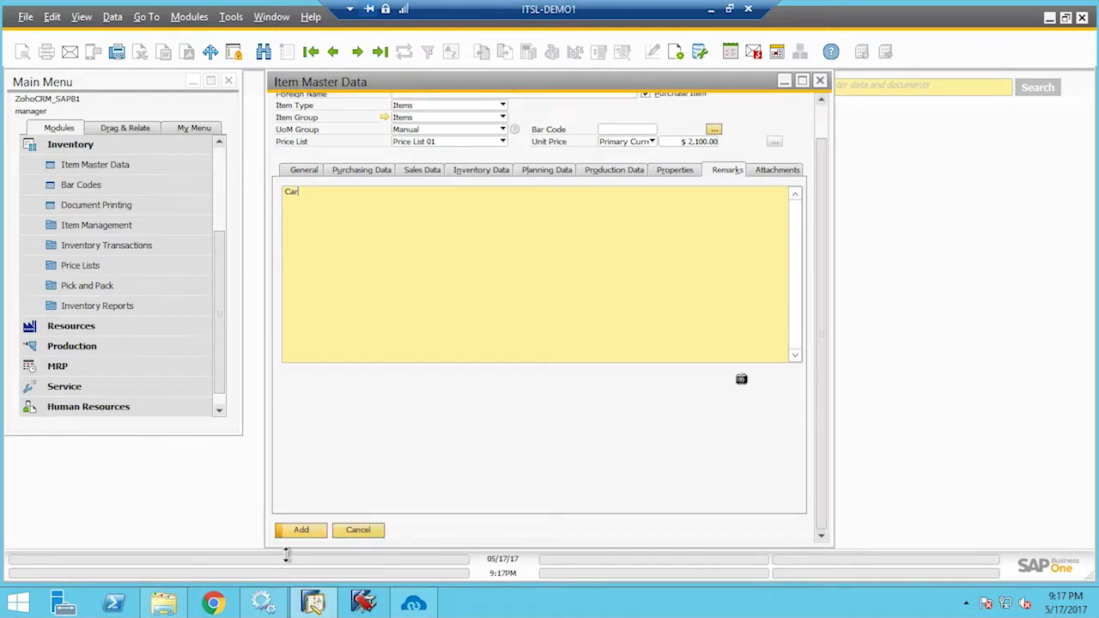
click(302, 532)
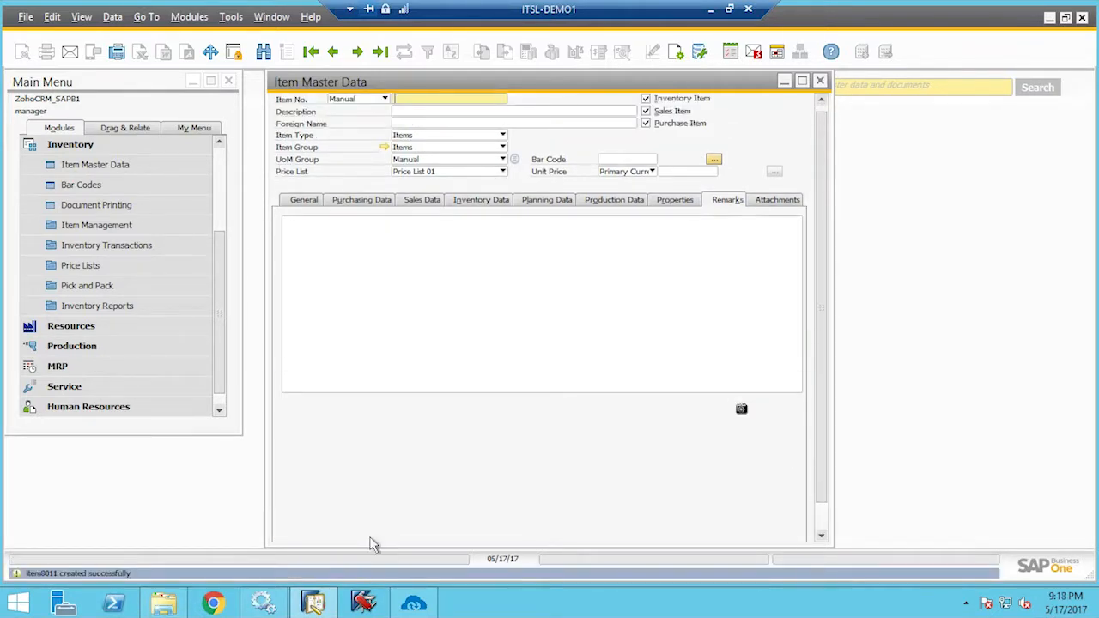
Start a new Goods Receipt using Price List 01
click(821, 82)
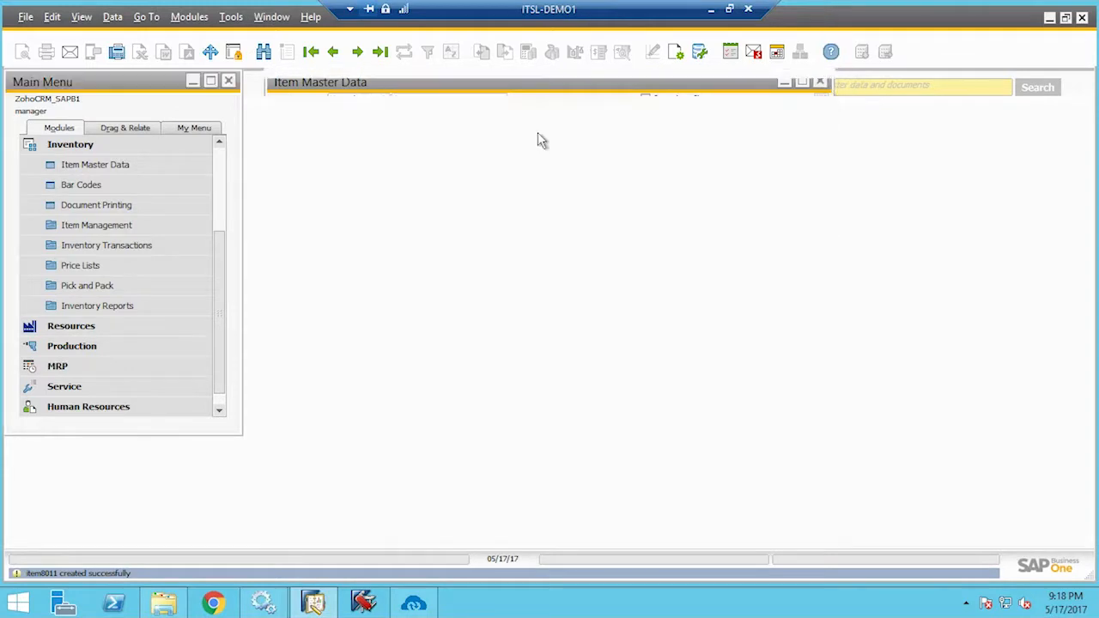
click(140, 254)
click(125, 165)
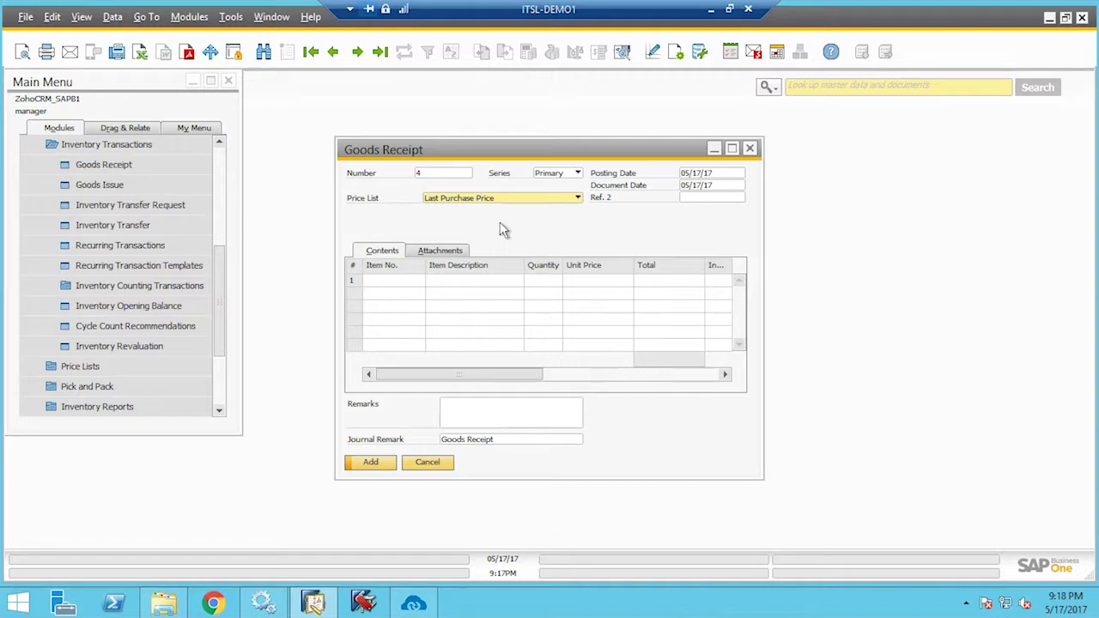
click(558, 200)
click(464, 211)
Receive quantity 1 of item8011 (Audi_Q414) and add the $2,100.00 goods receipt
click(399, 281)
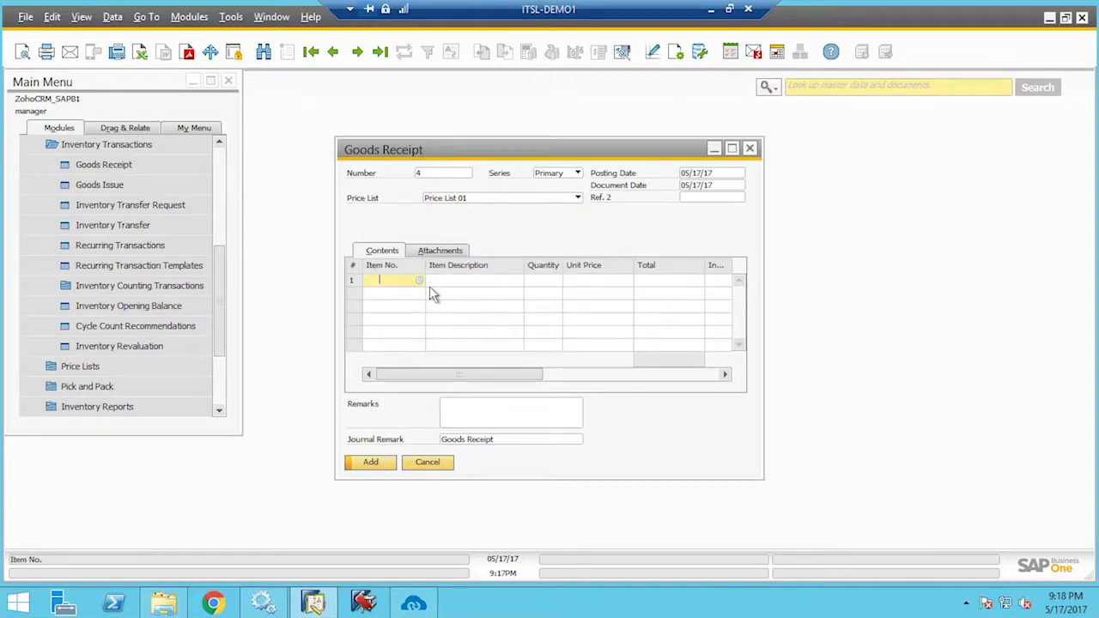
key(Tab)
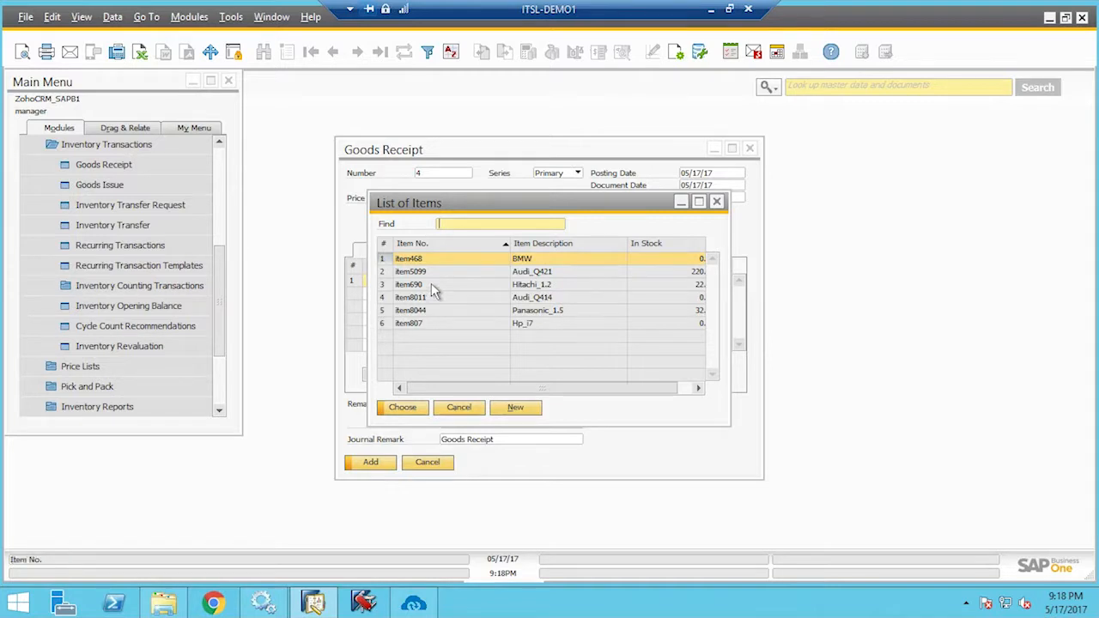
key(Down)
key(Down)
key(Down)
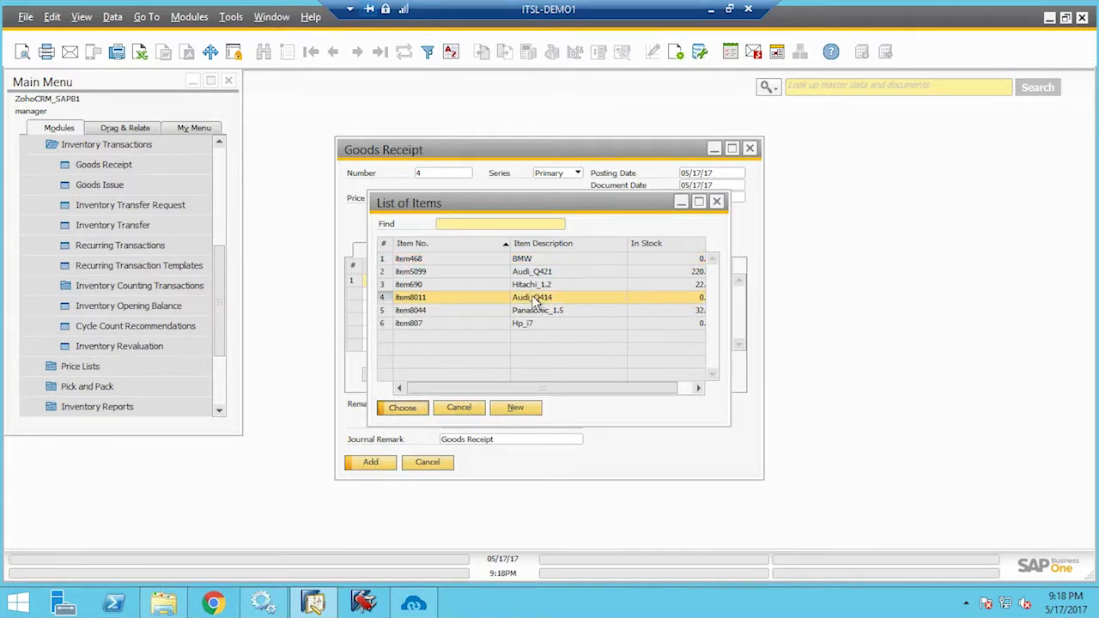
key(Return)
text(100)
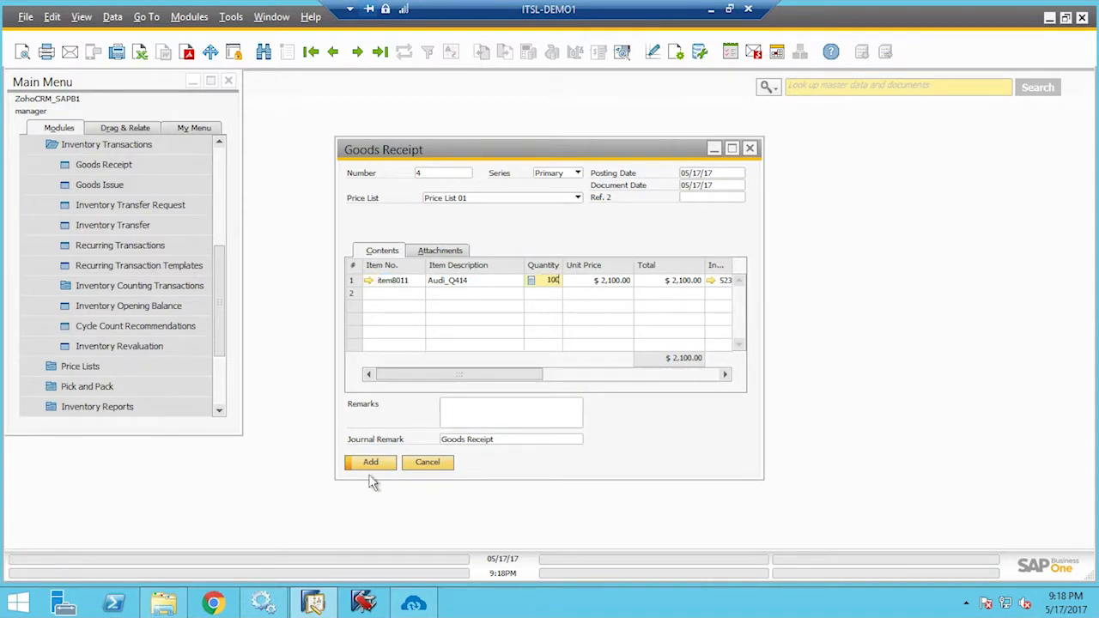
click(382, 463)
click(410, 340)
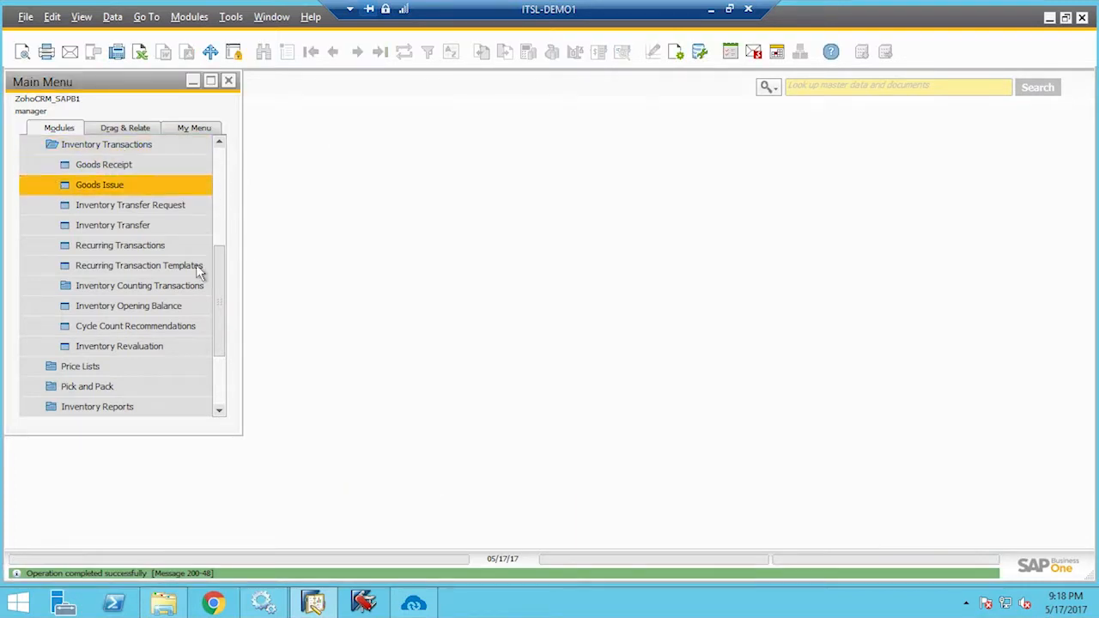
scroll(235, 218, up, 4)
scroll(206, 198, up, 1)
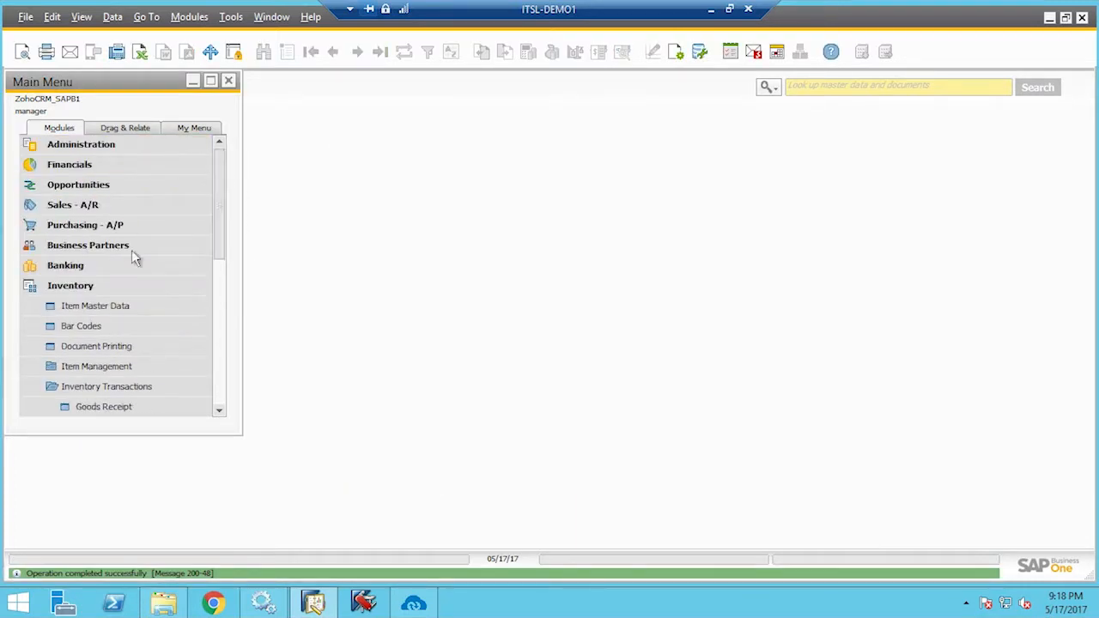
In the APPSeCONNECT Sync Panel, run the SAP-to-Zoho CRM Product Add touch point
click(106, 296)
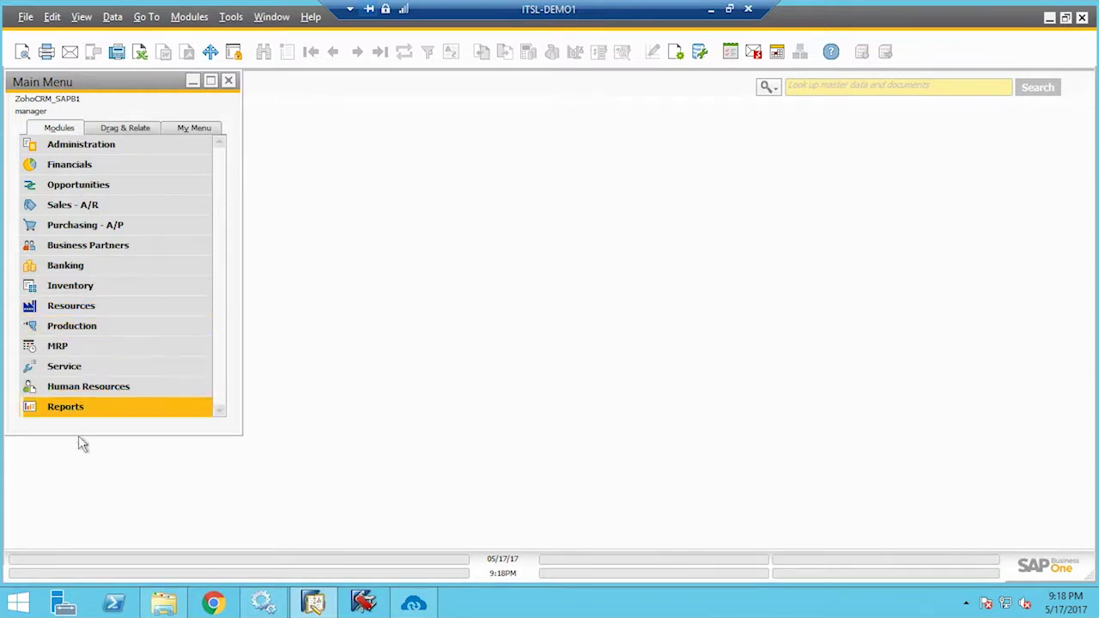
click(430, 604)
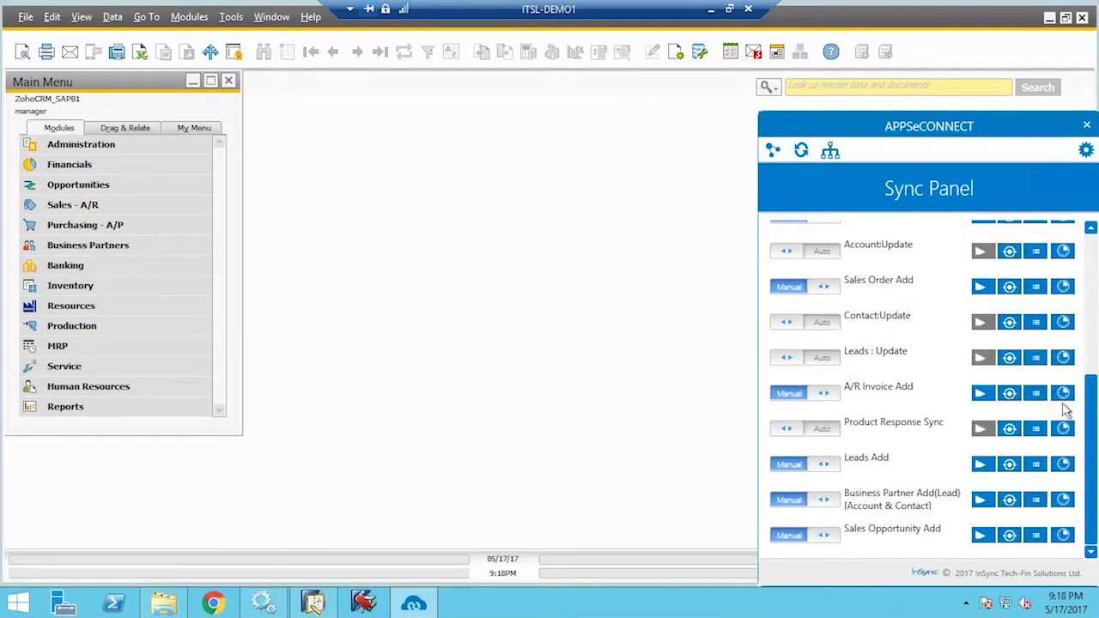
scroll(1089, 362, up, 5)
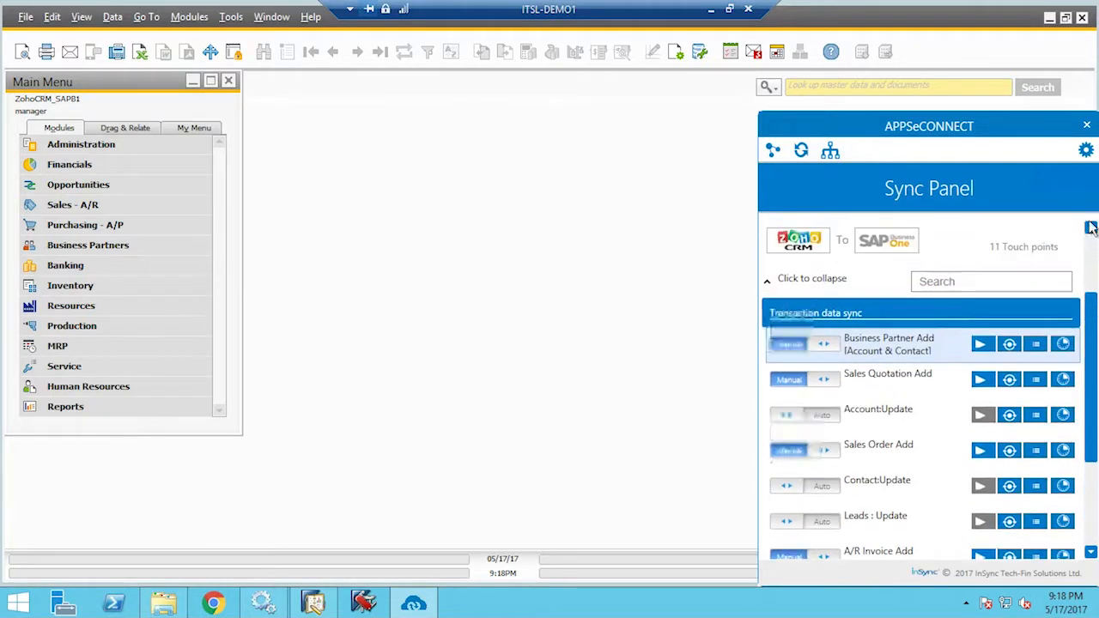
click(788, 404)
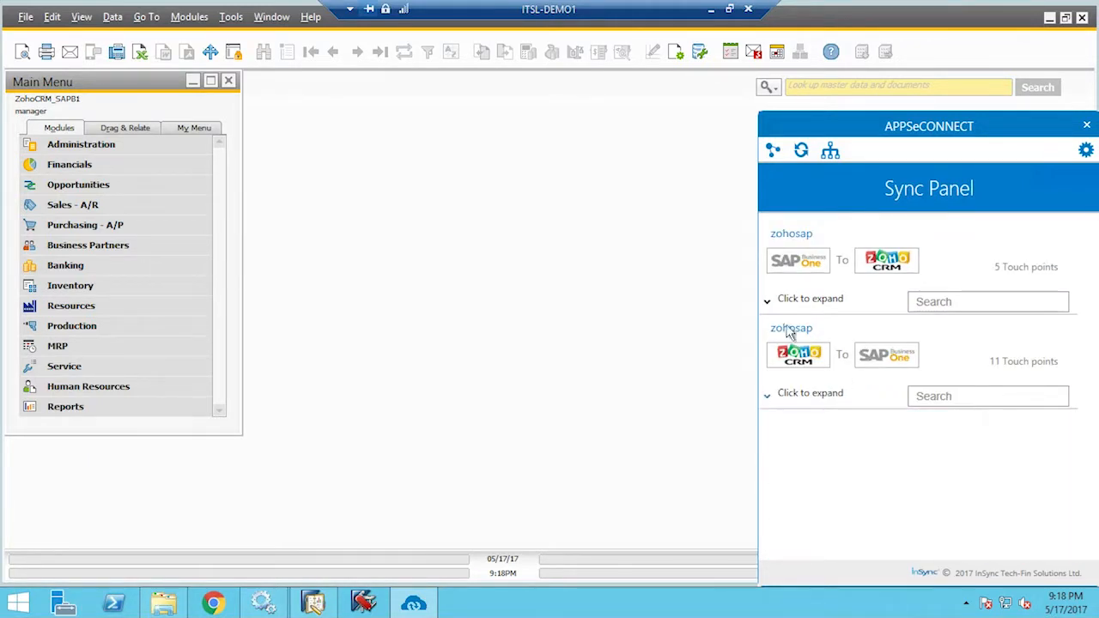
click(782, 316)
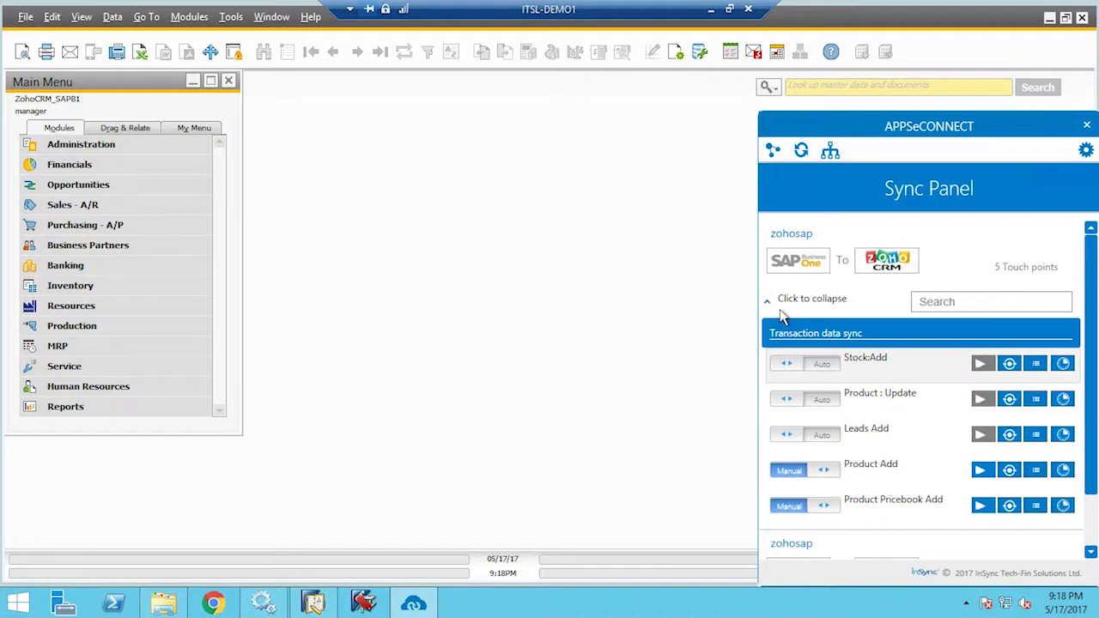
click(985, 470)
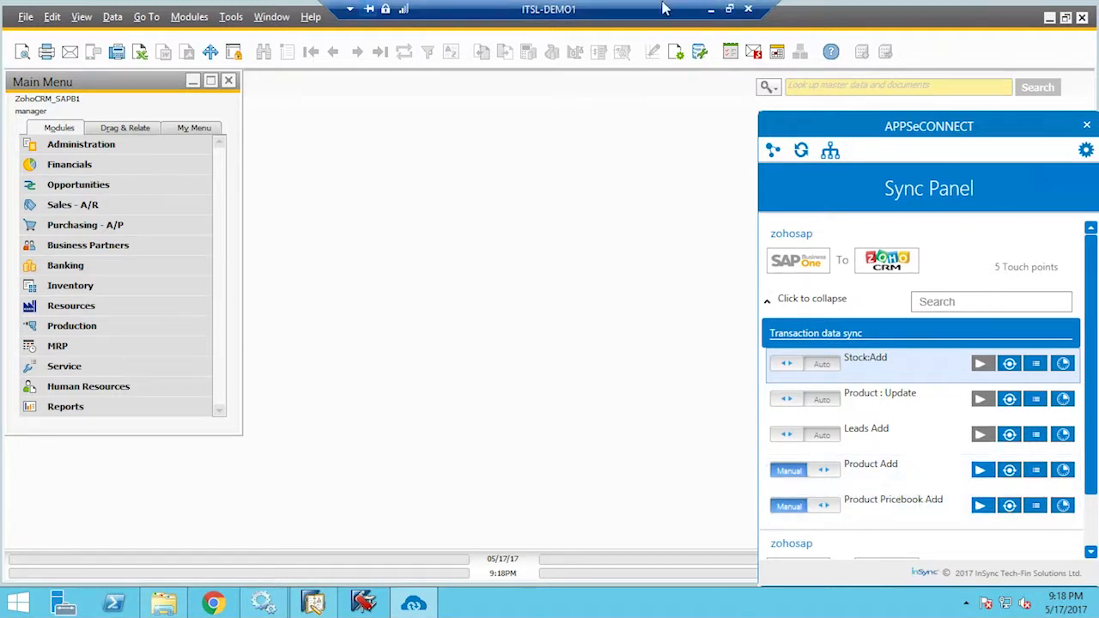
Reload Zoho CRM and go to the Products module
click(713, 11)
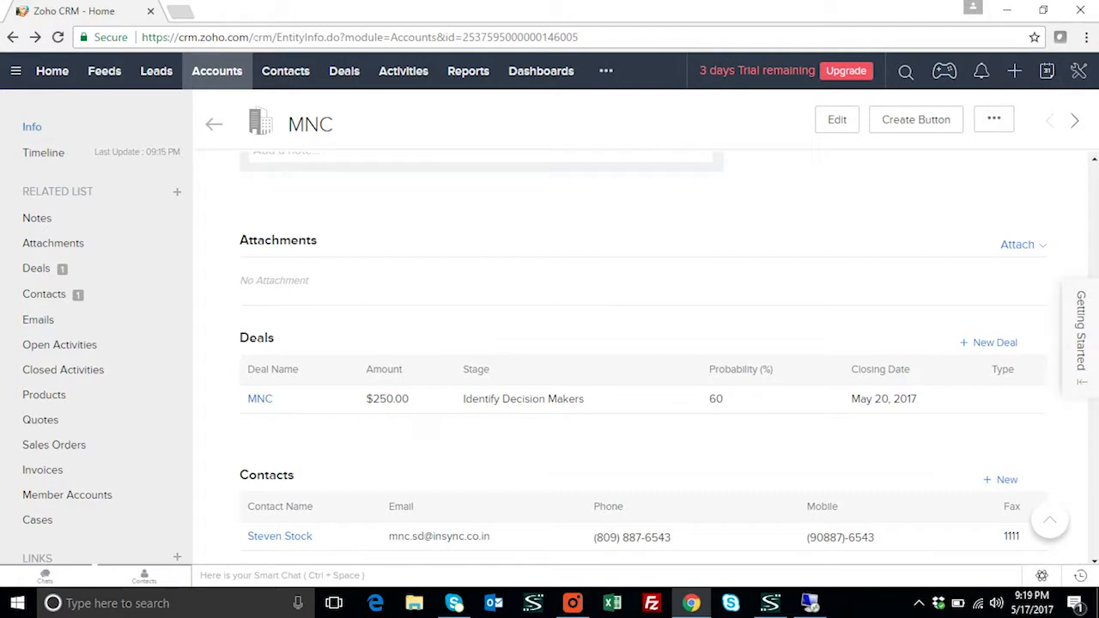
click(57, 37)
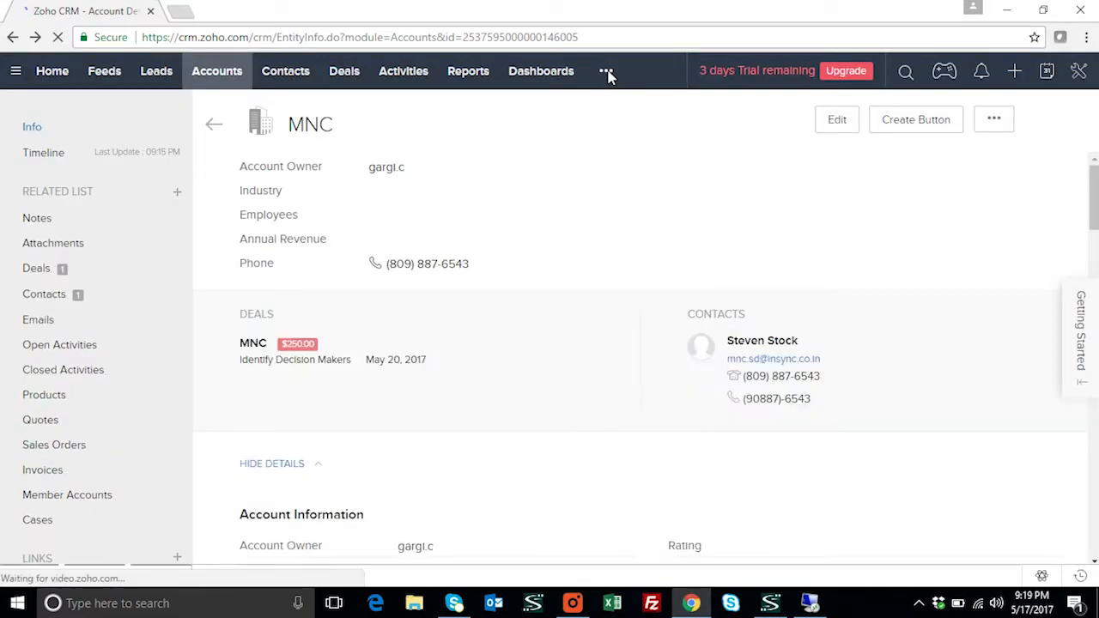
click(610, 73)
click(621, 107)
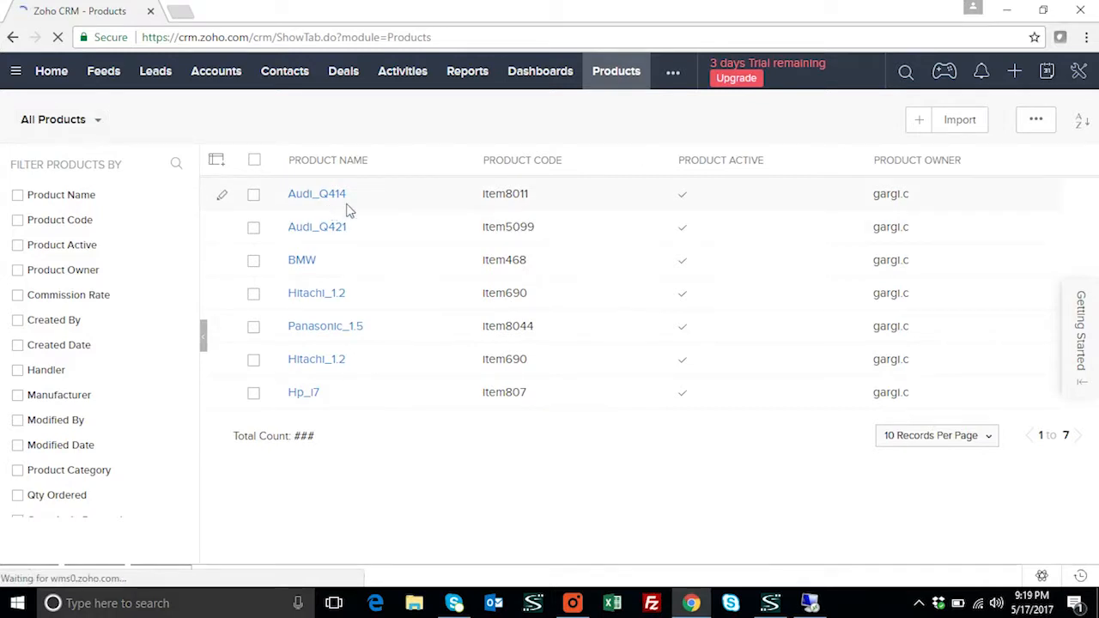
click(339, 58)
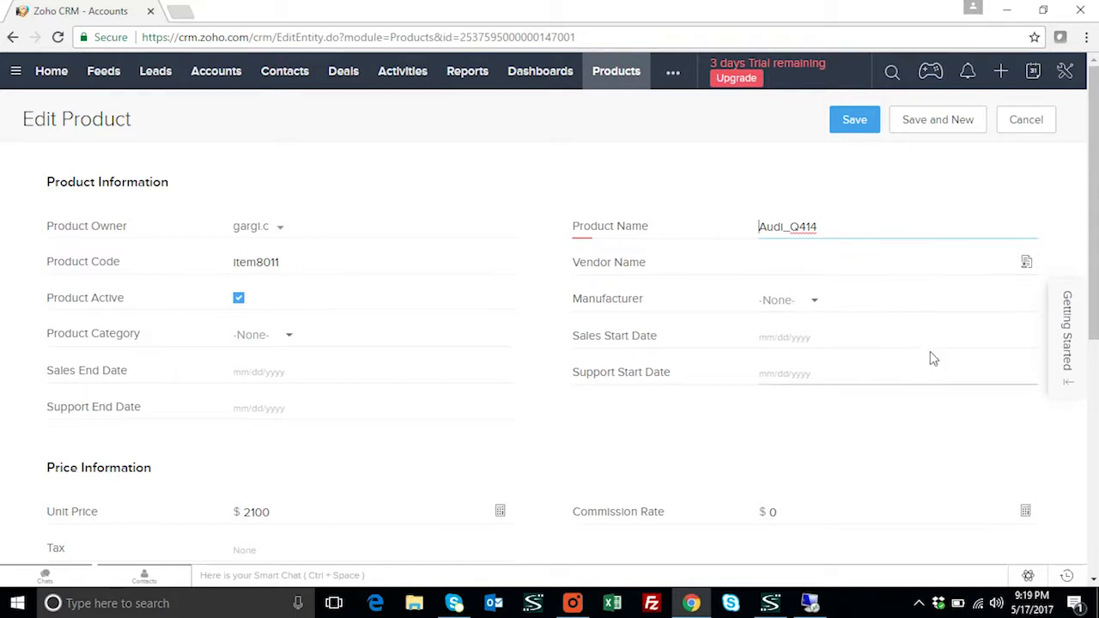
Review synced product Audi_Q414 (item8011, price 2100, description Car), then return to the SAP session
scroll(930, 354, down, 2)
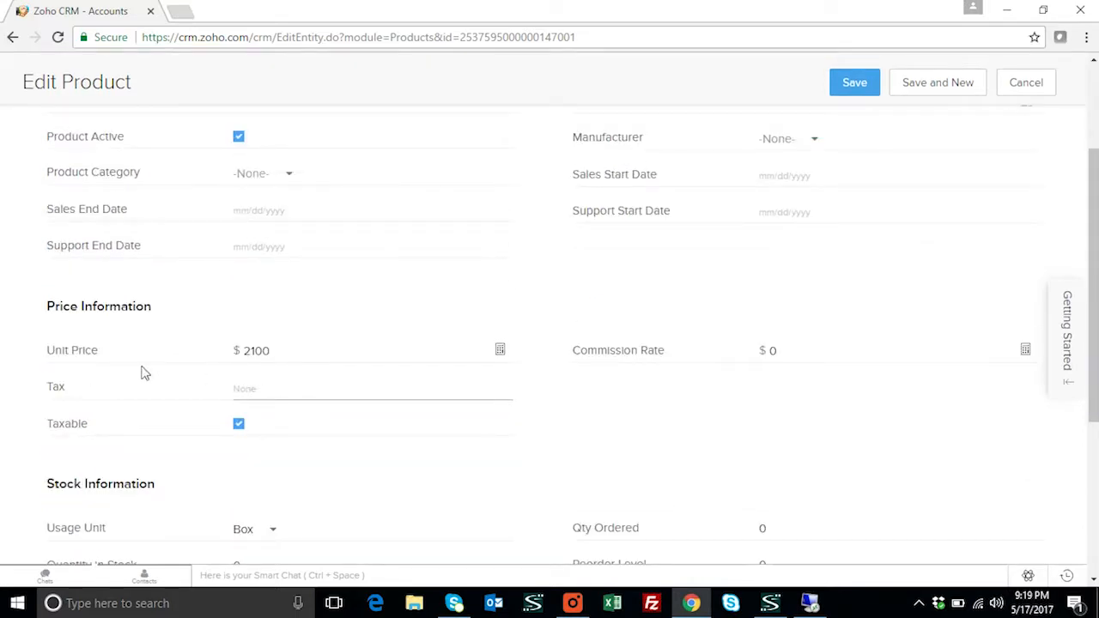
scroll(338, 388, down, 2)
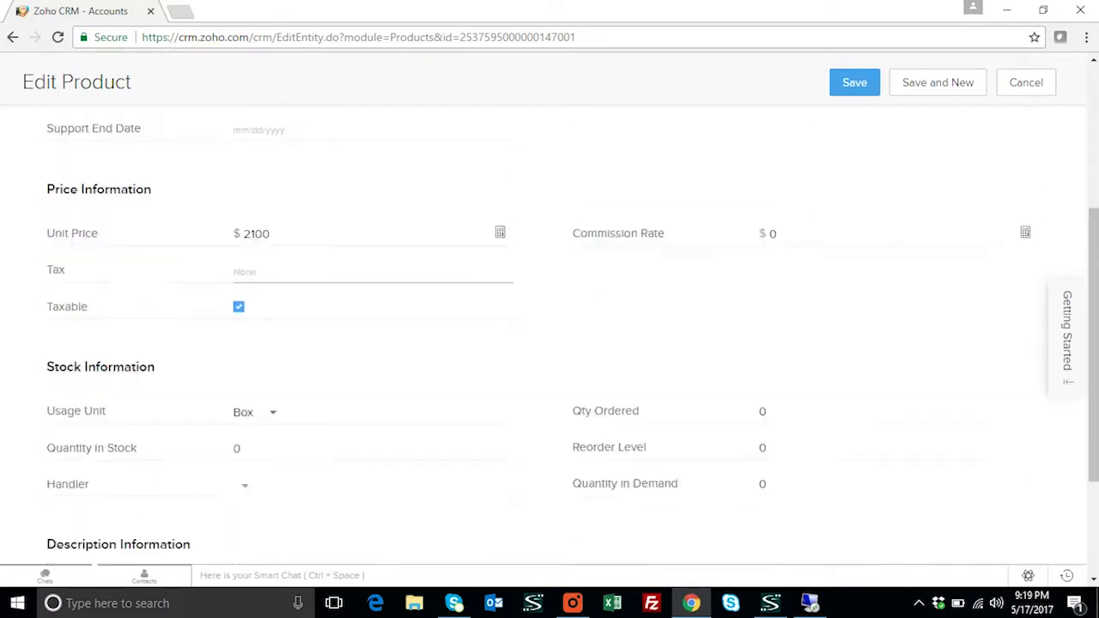
scroll(527, 389, down, 2)
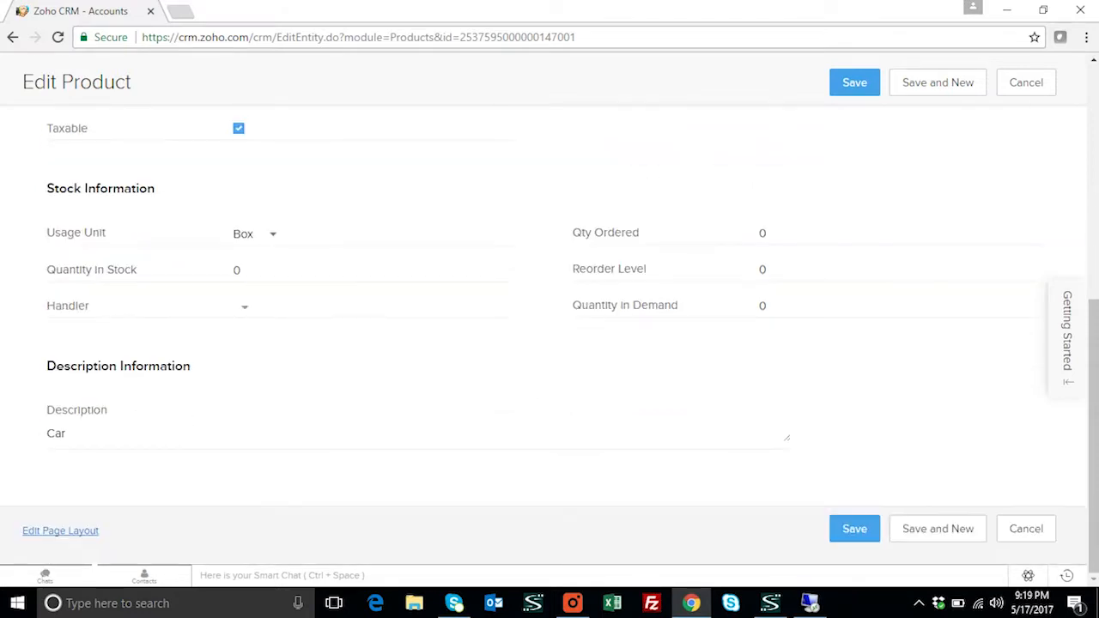
scroll(555, 400, up, 4)
scroll(555, 401, up, 2)
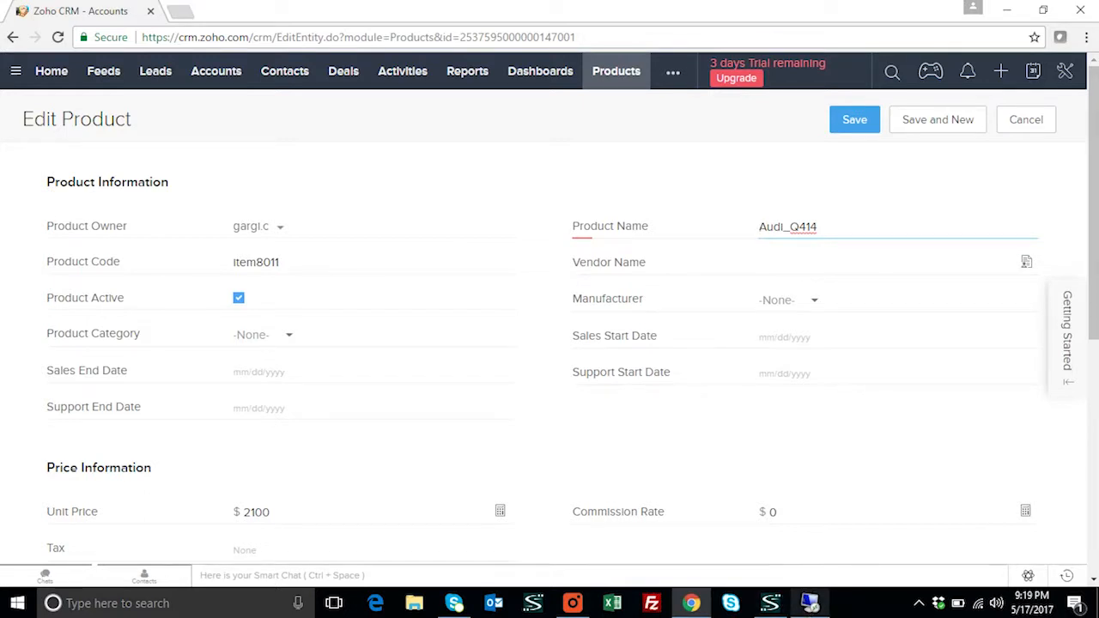
mouse_move(808, 603)
click(798, 549)
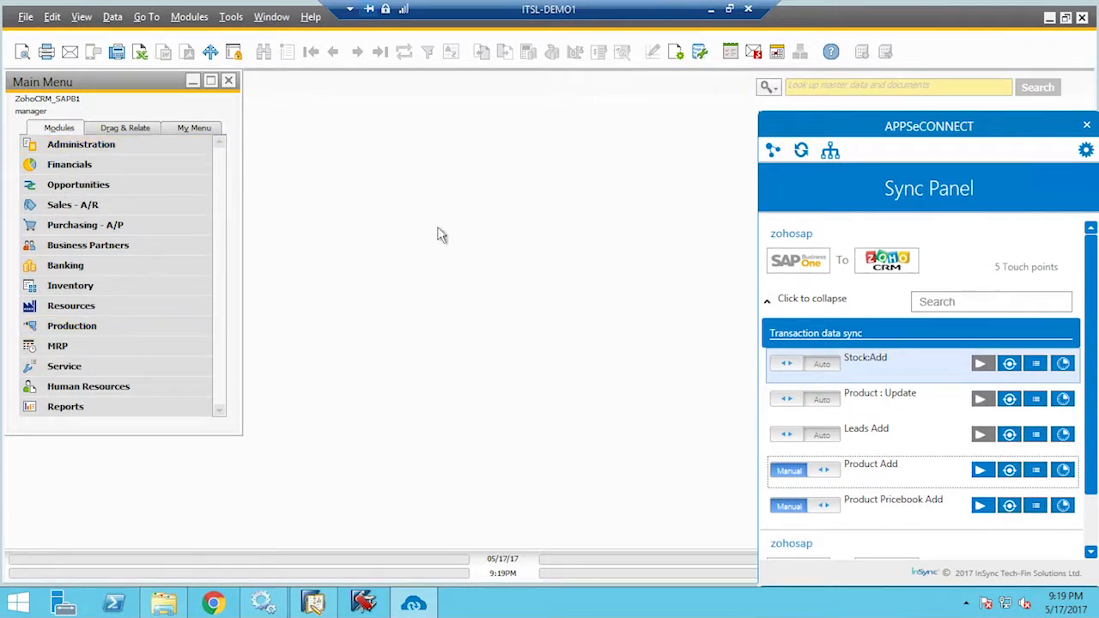
Look up the Audi item in SAP Business One's Item Master Data
click(582, 265)
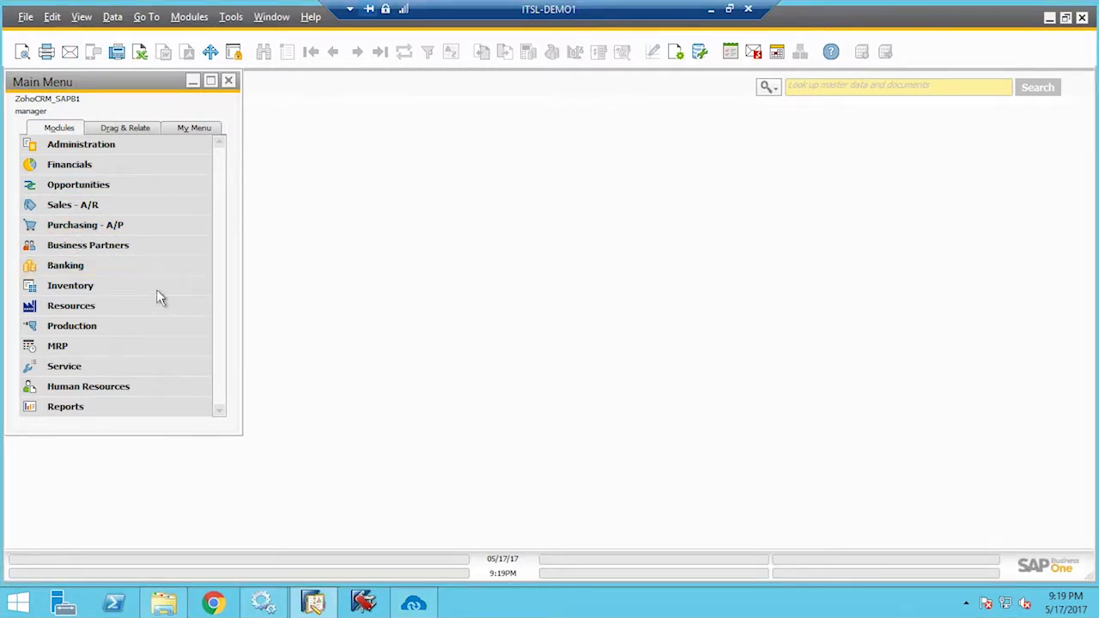
click(84, 292)
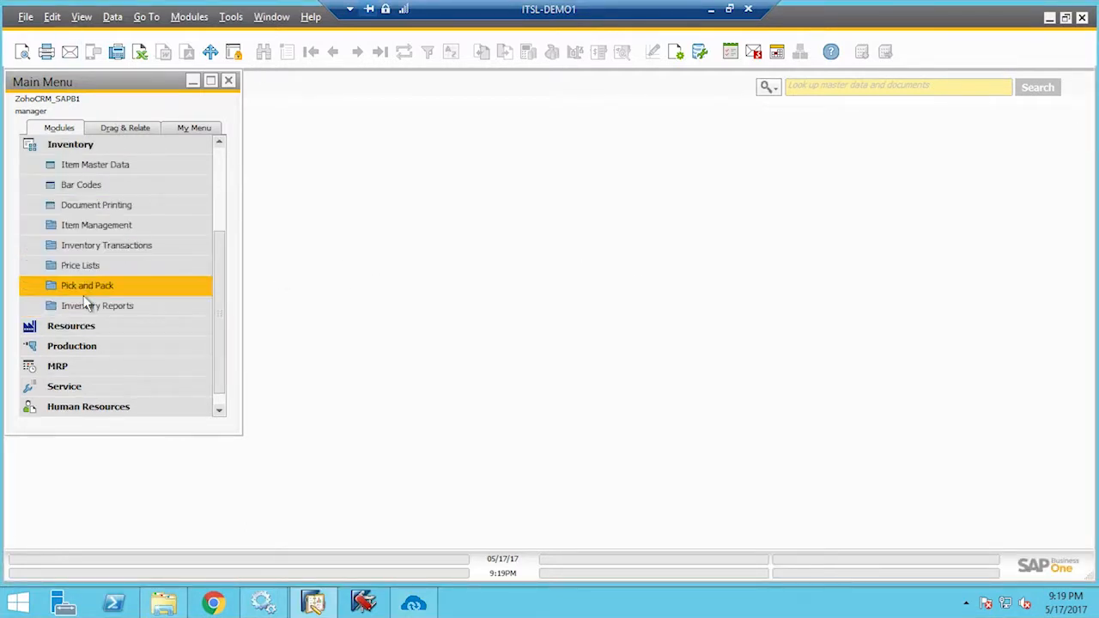
click(104, 165)
click(427, 119)
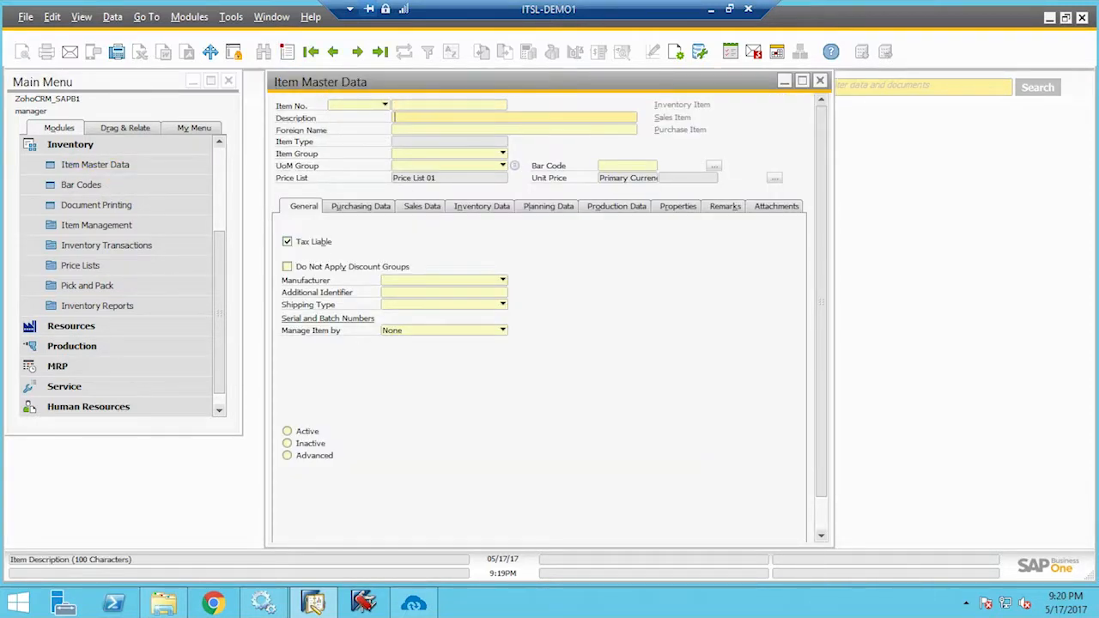
text(Audi_Q414)
key(Return)
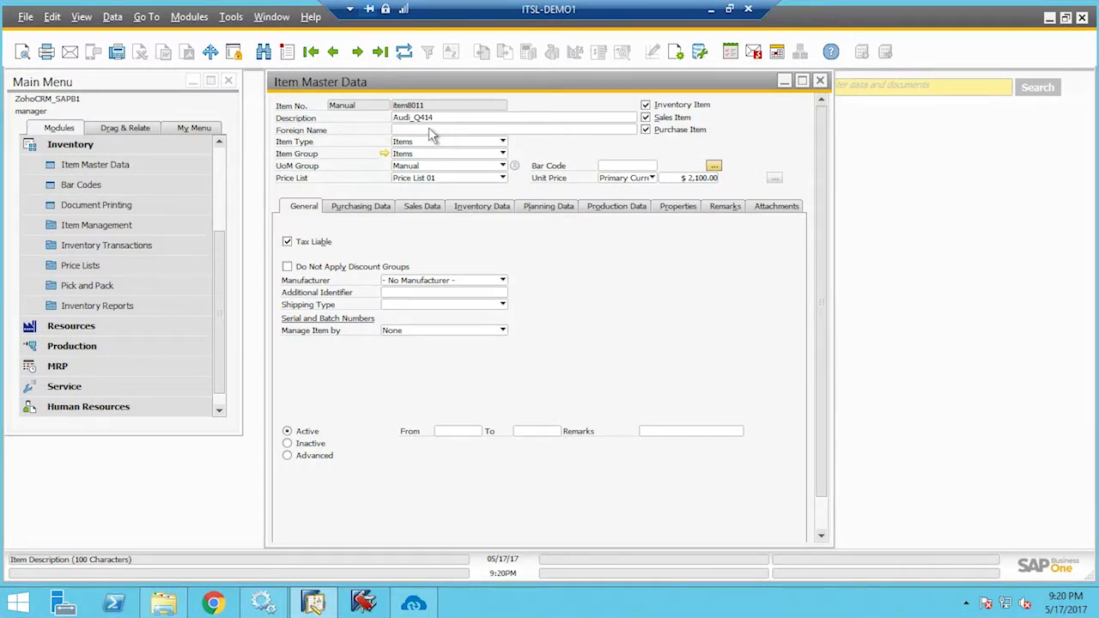
Check item8011's price lists and run the Product Pricebook Add sync to Zoho CRM
click(503, 179)
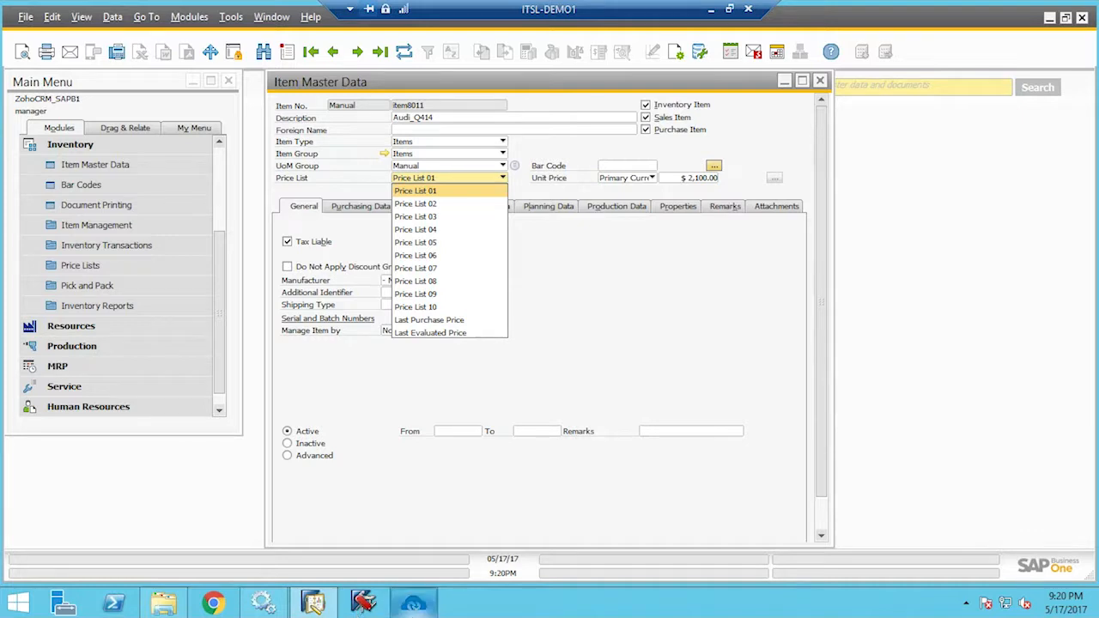
click(414, 604)
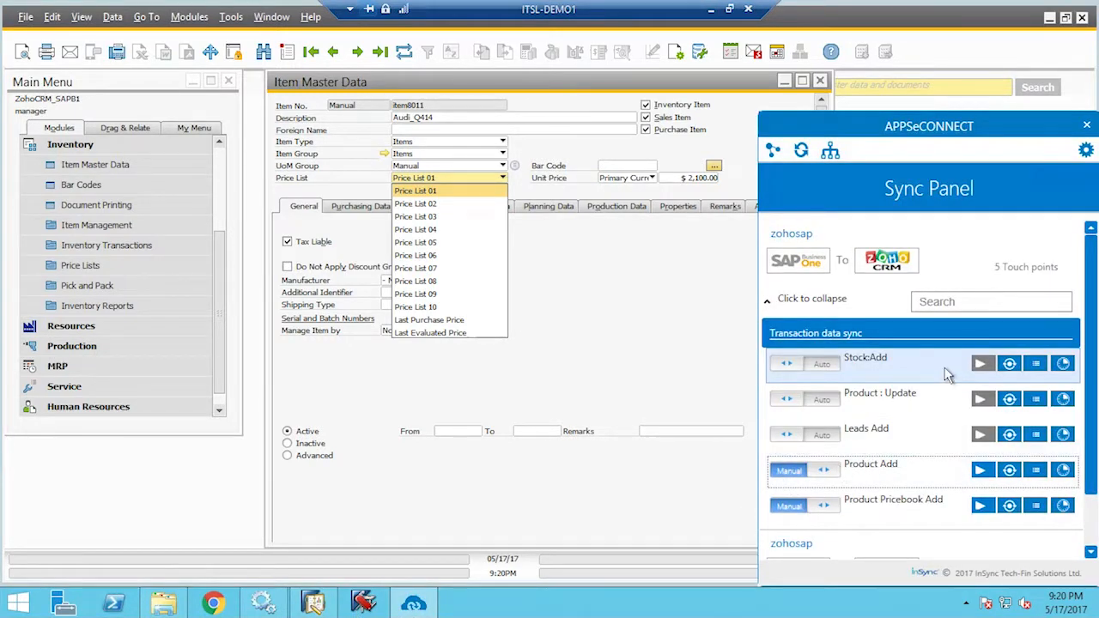
click(981, 506)
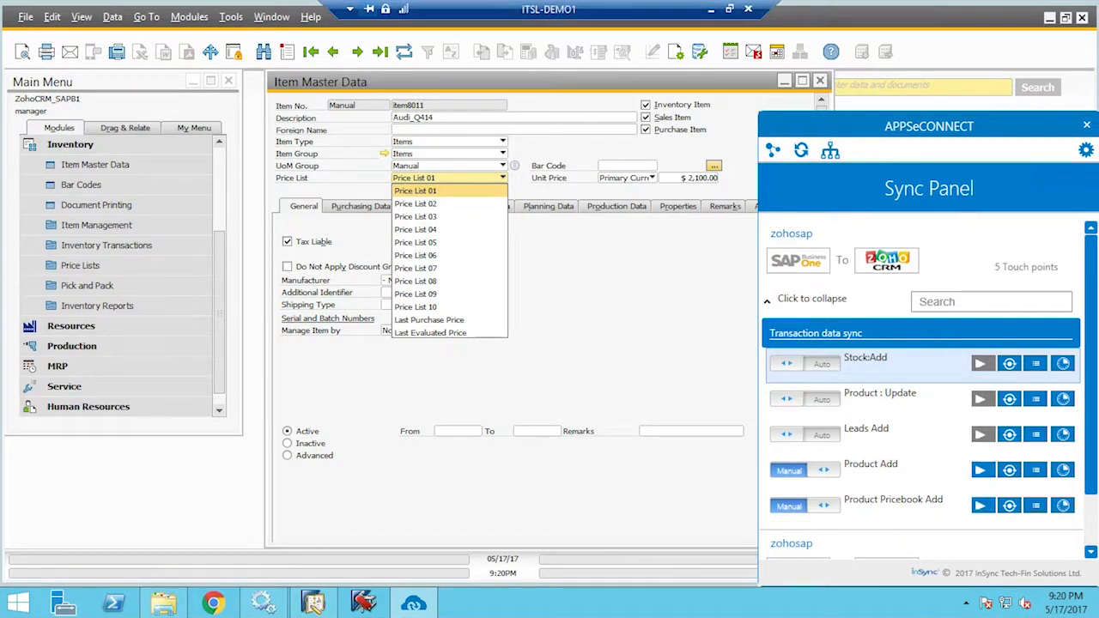
Reload Audi_Q414's Edit Product form in Zoho CRM, check it, then go back to Products
click(713, 13)
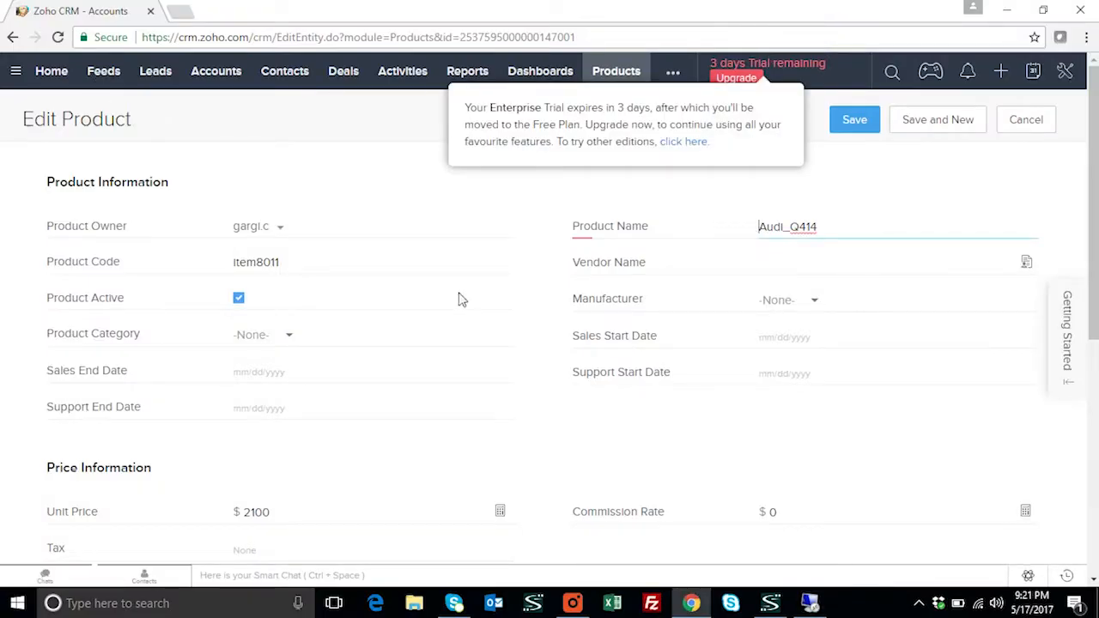
scroll(584, 296, down, 2)
scroll(586, 319, up, 2)
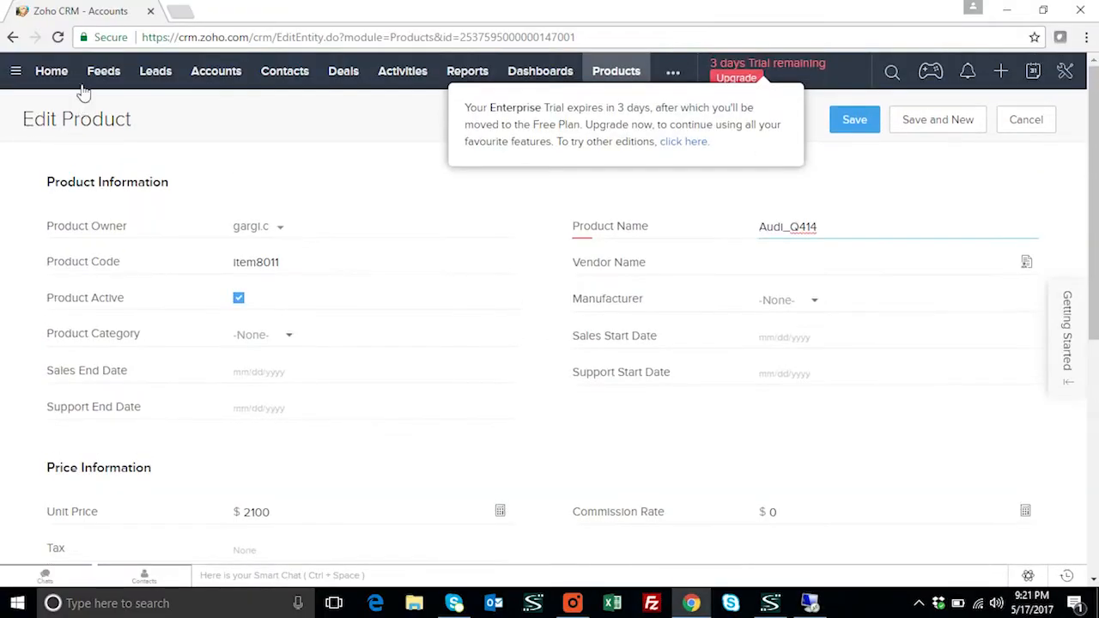
click(64, 40)
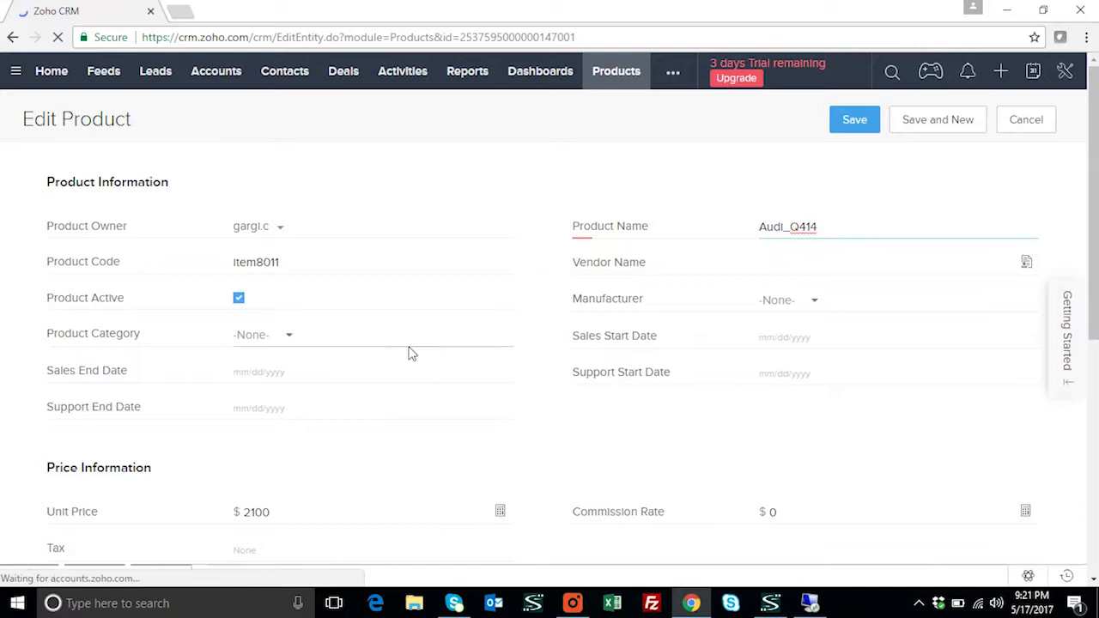
scroll(409, 352, down, 4)
scroll(409, 353, down, 3)
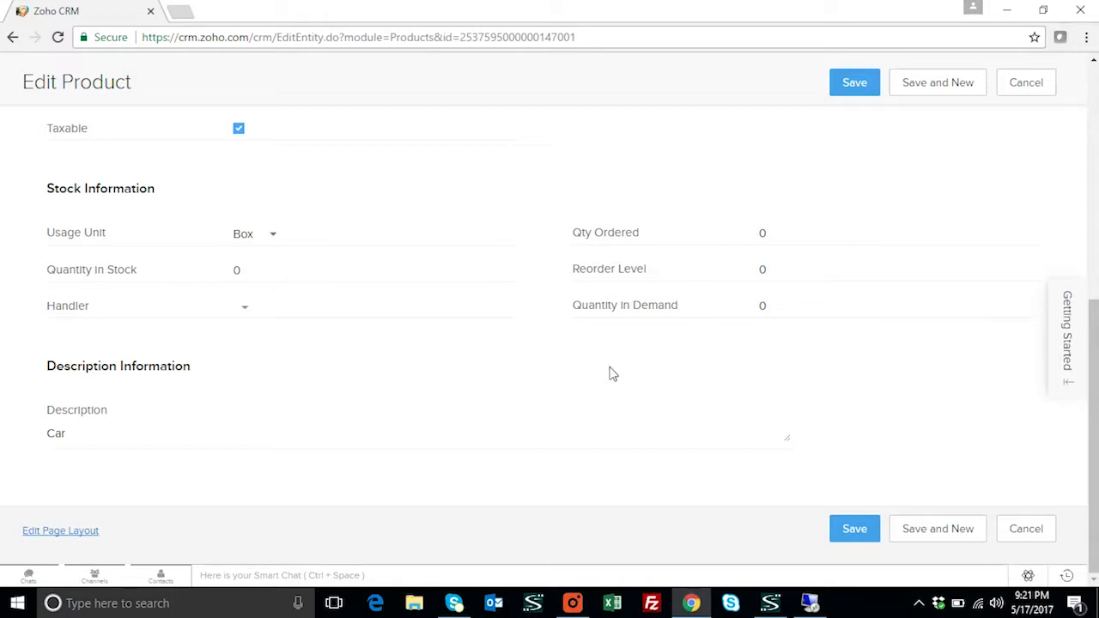
click(13, 37)
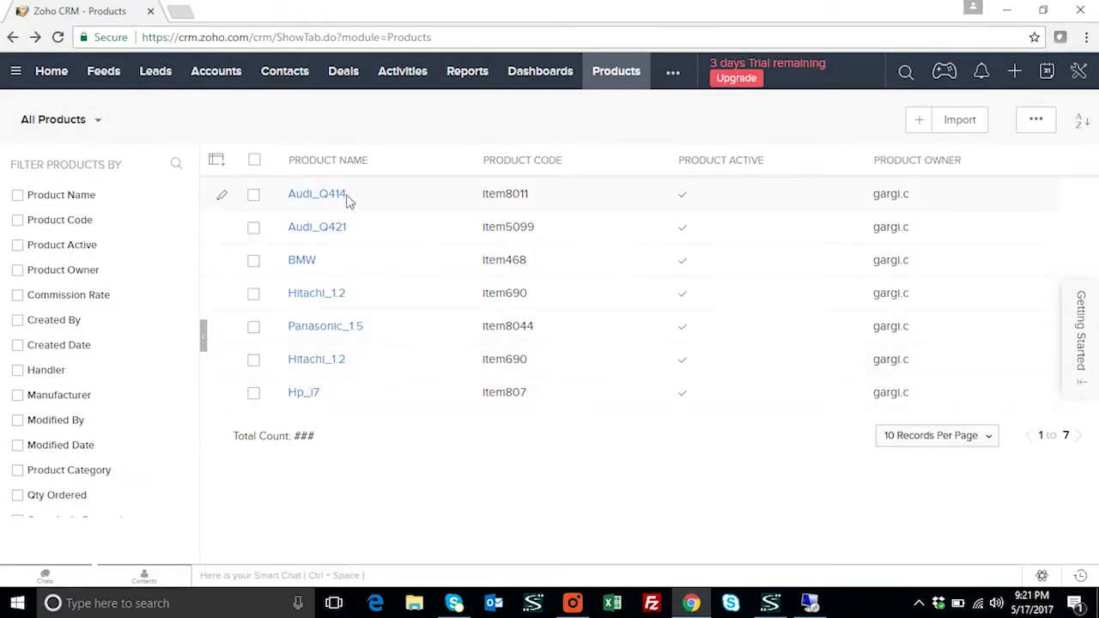
Open Audi_Q414 and confirm its price books show Baseprice3 at 2100.0
click(346, 200)
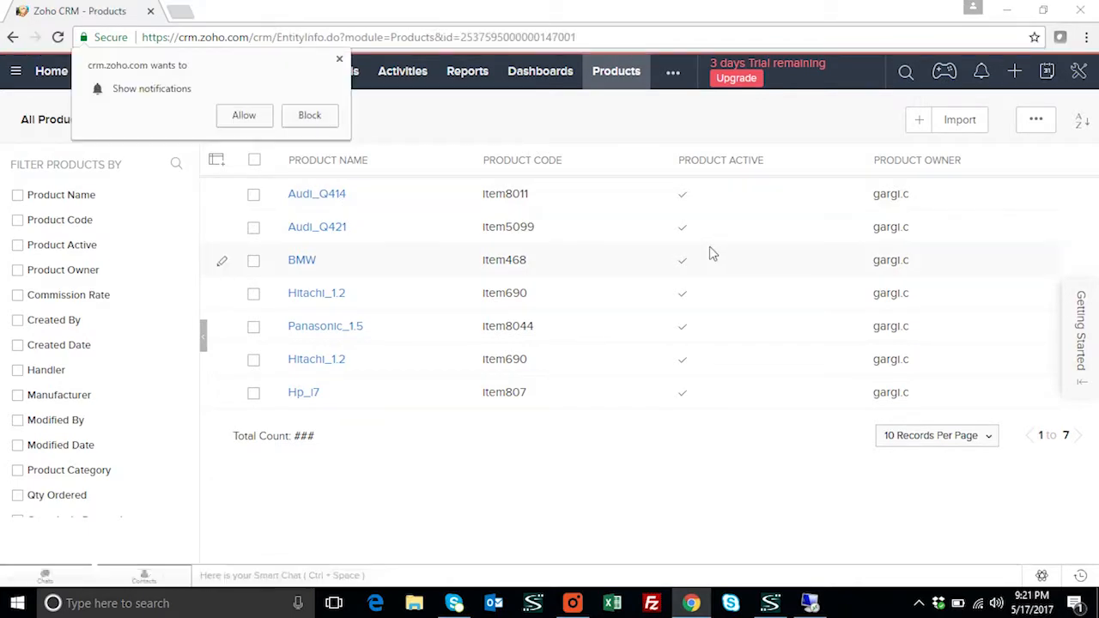
scroll(638, 308, down, 7)
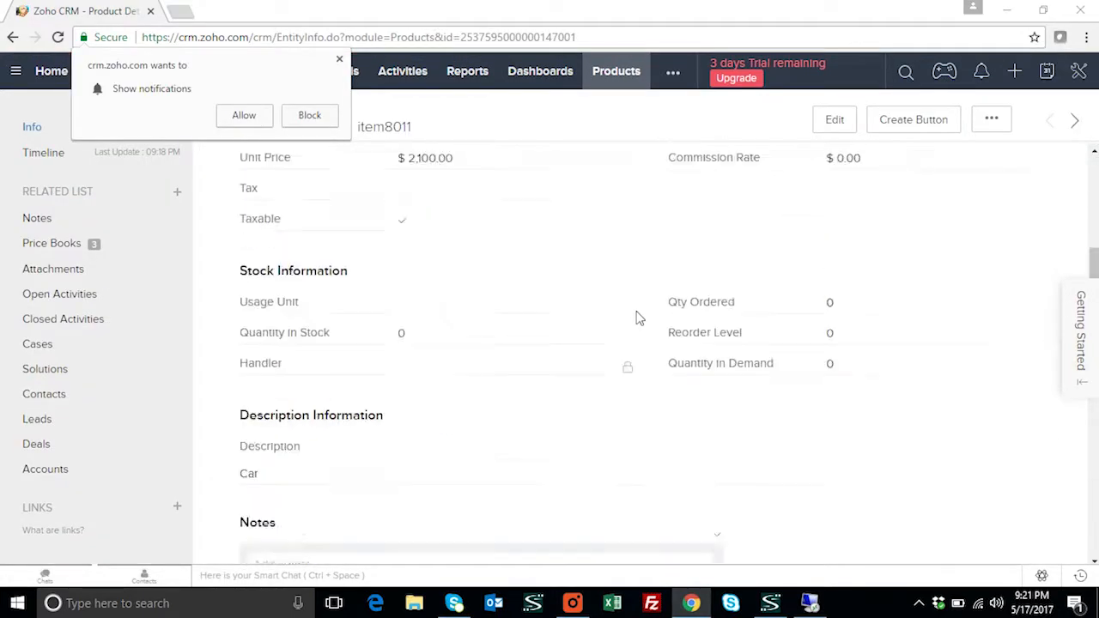
scroll(638, 316, down, 3)
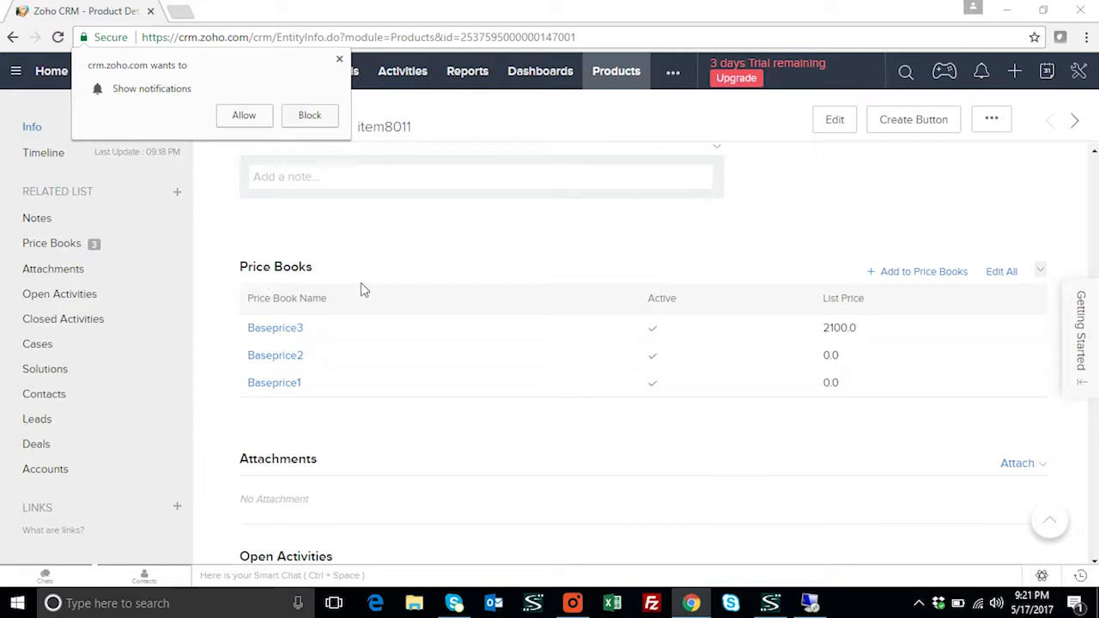
scroll(964, 345, up, 1)
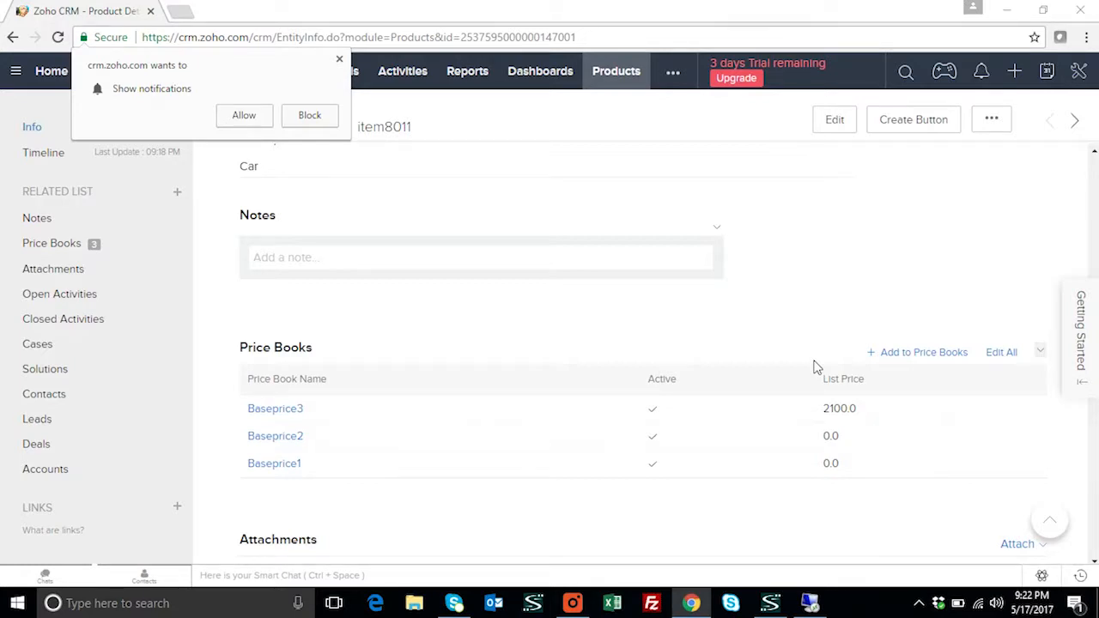
Go to Zoho CRM's Quotes module and open a blank Create Quote form
click(674, 75)
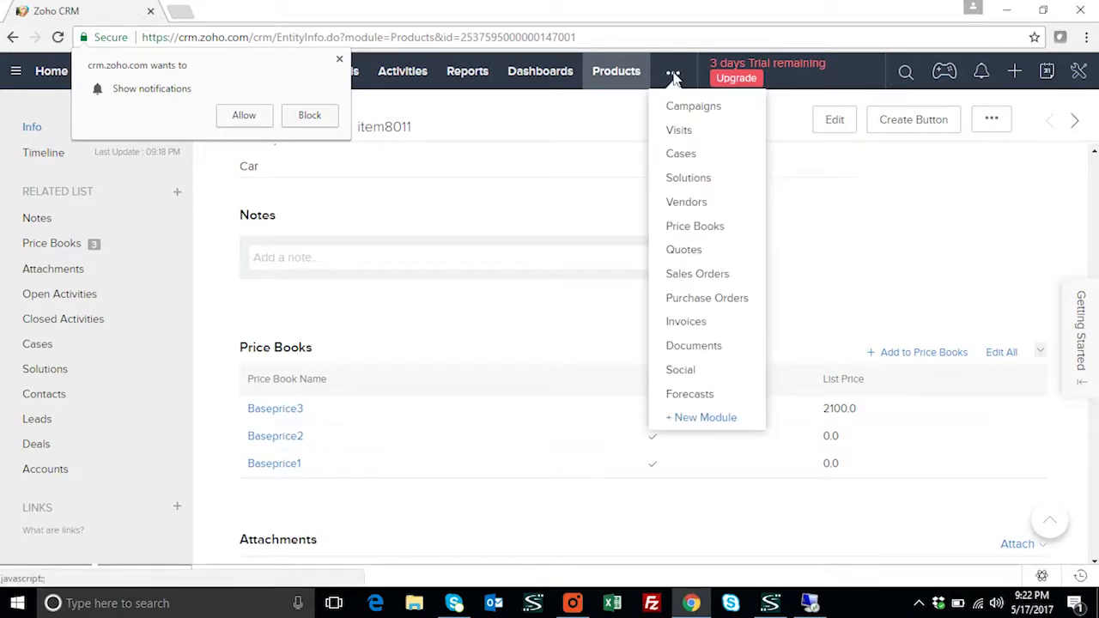
click(697, 251)
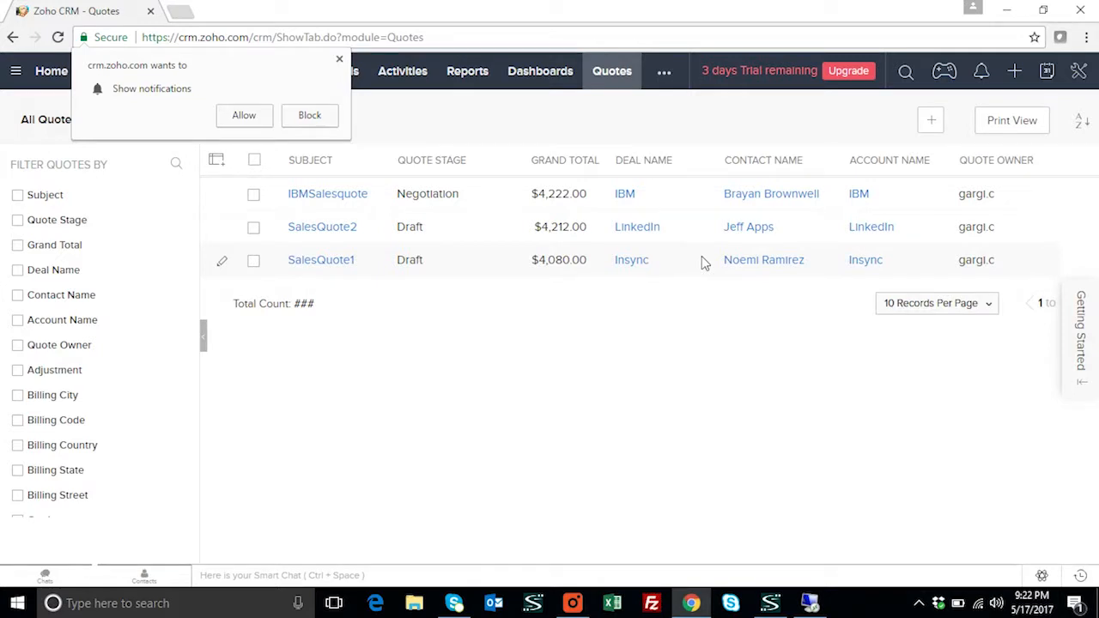
click(932, 122)
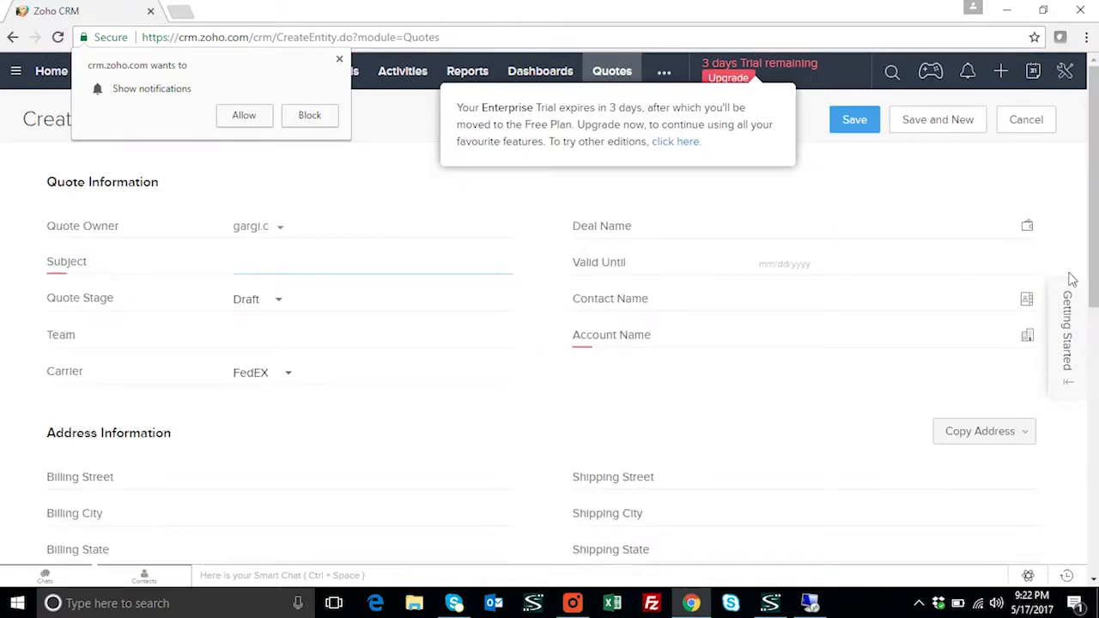
Enter subject MNCsalesquotation, link deal MNC, and set Valid Until to 05/20/2017
click(333, 263)
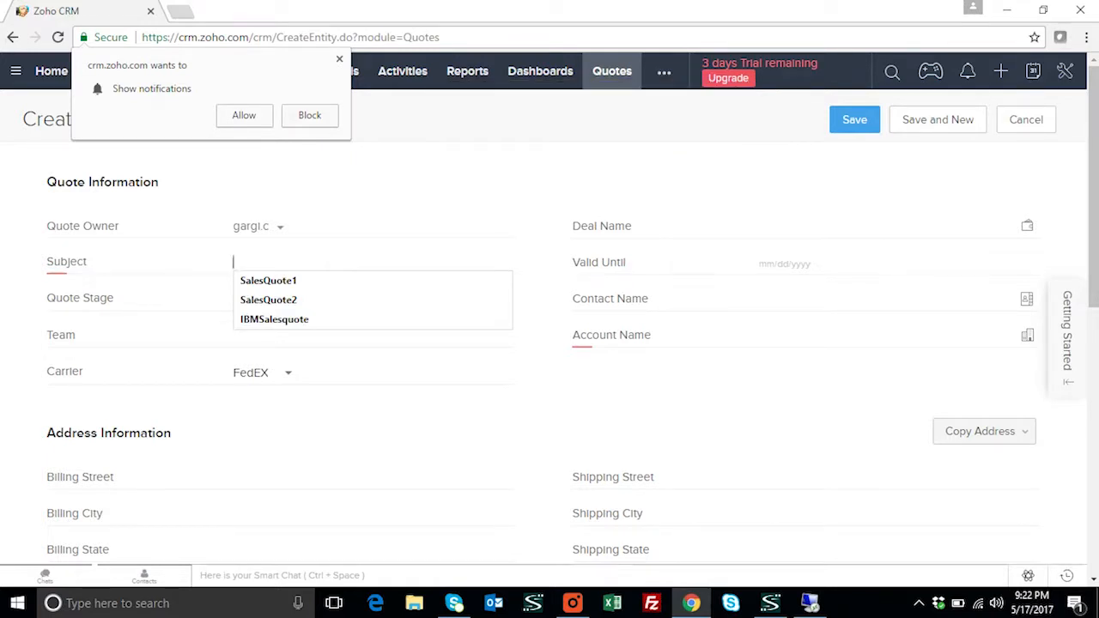
text(MNCsalesquotation)
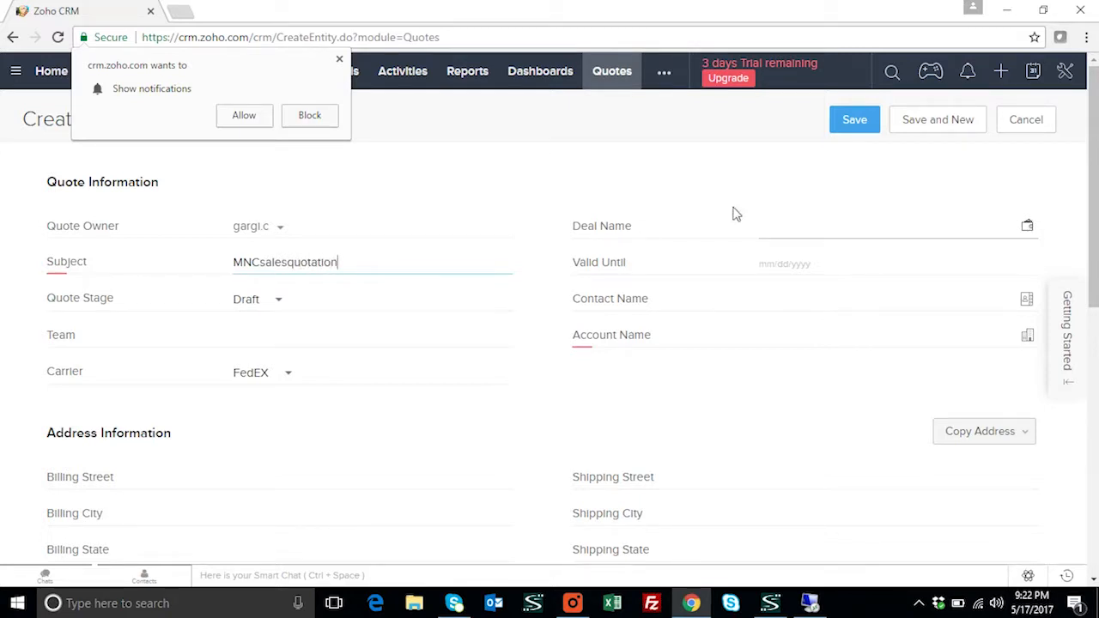
click(1032, 230)
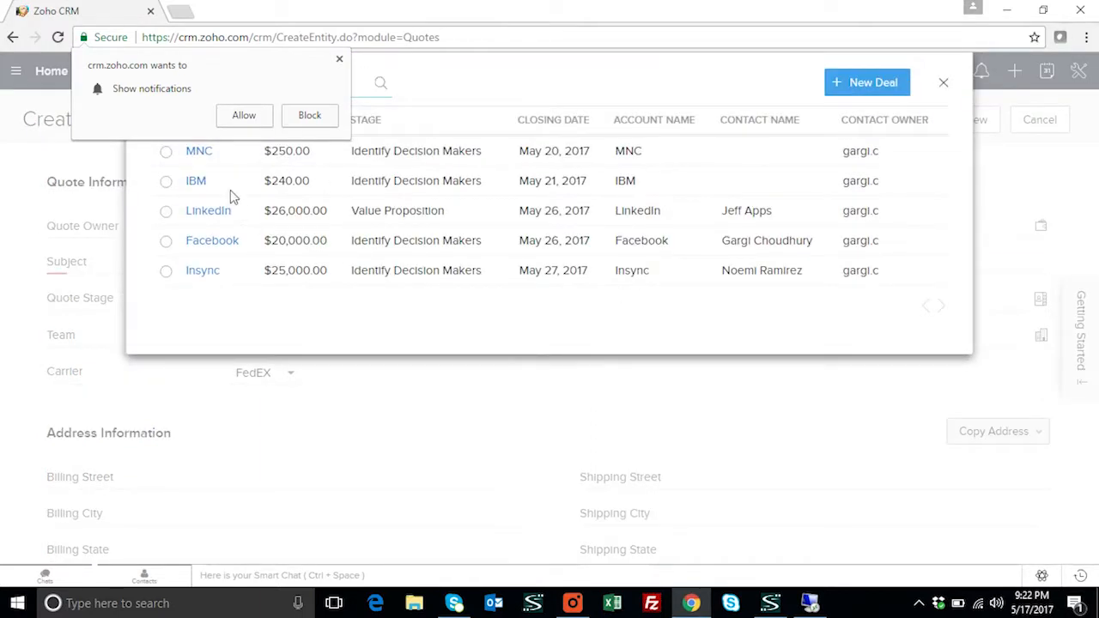
click(167, 153)
click(339, 60)
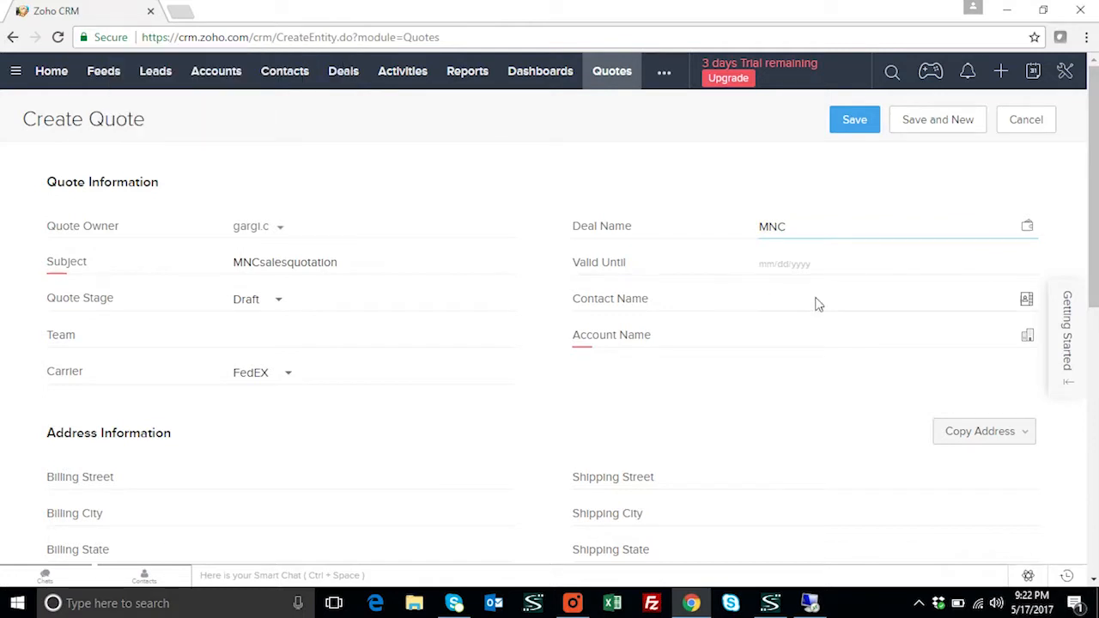
click(875, 264)
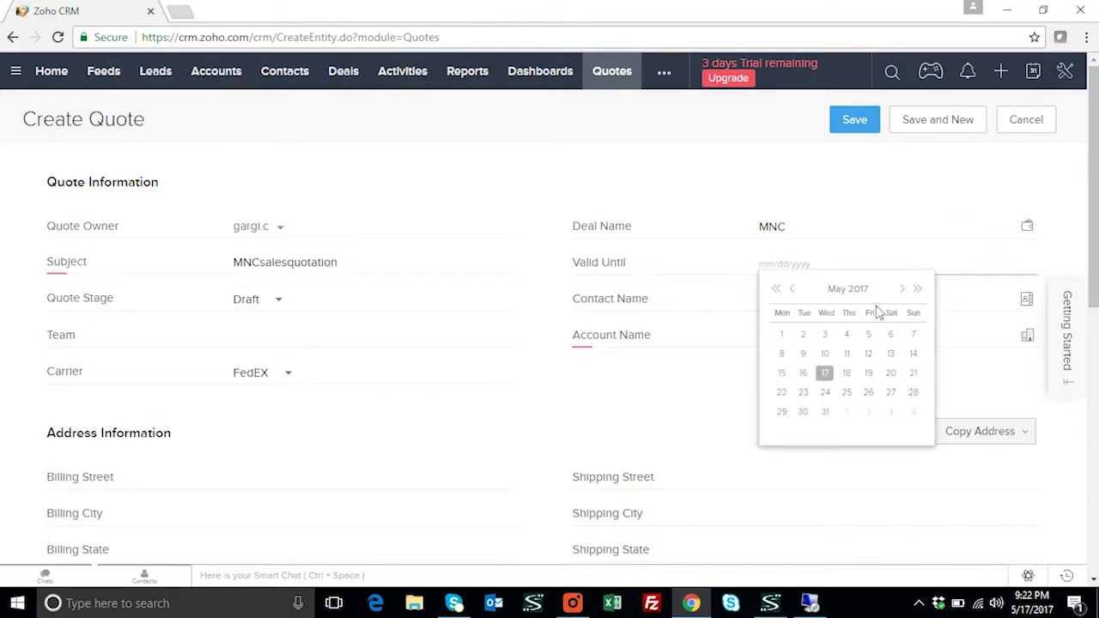
click(891, 374)
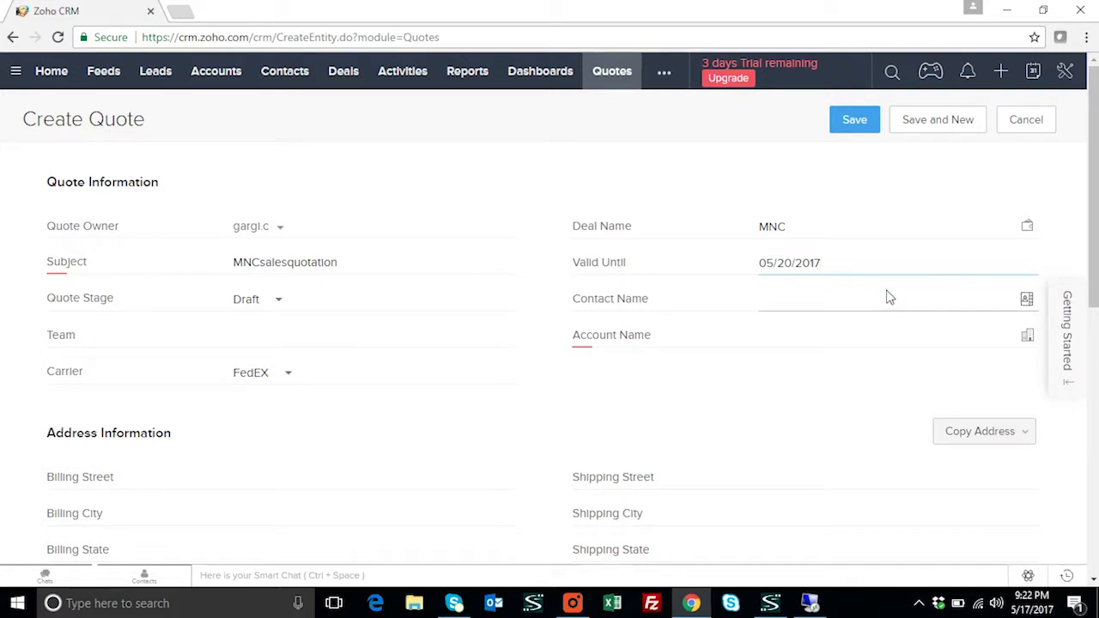
Link the MNC account's contact and set the quote stage to Negotiation
click(1027, 302)
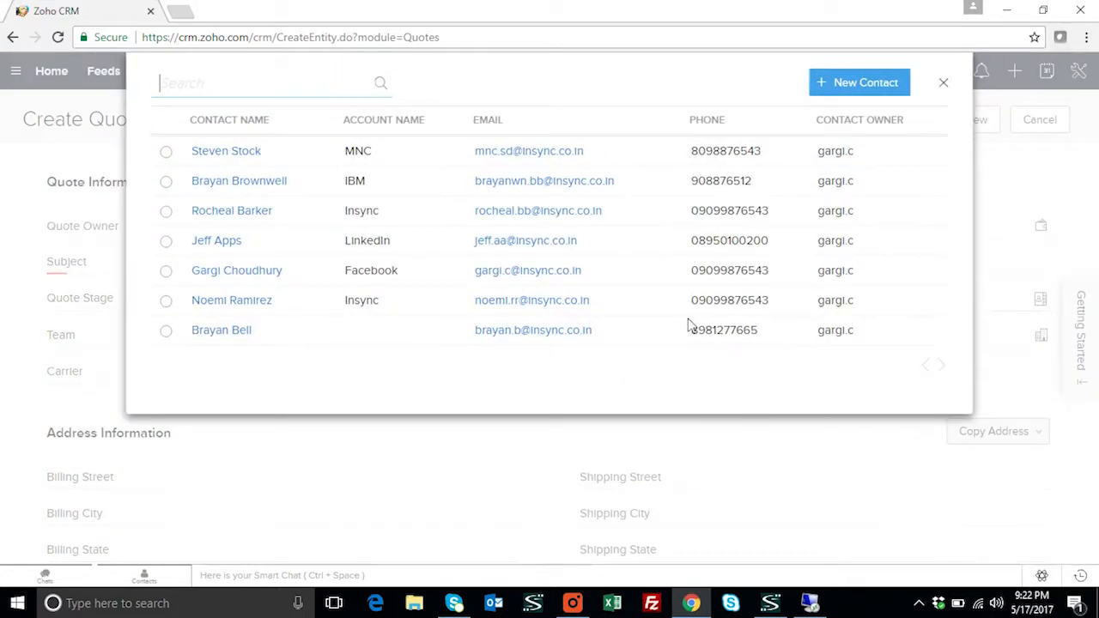
click(263, 153)
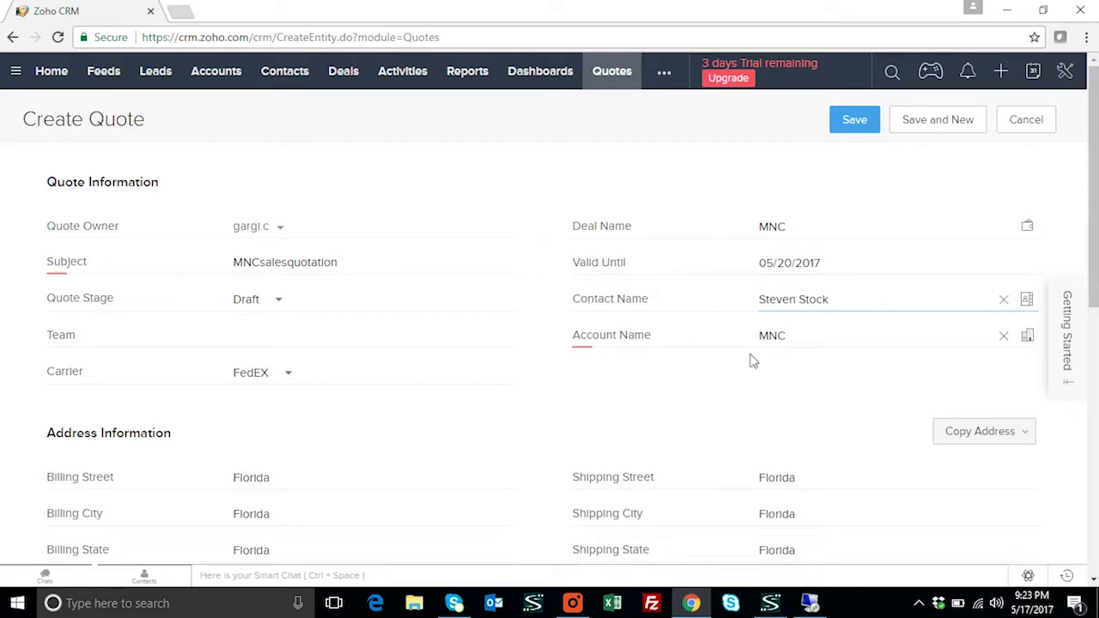
click(278, 301)
click(278, 301)
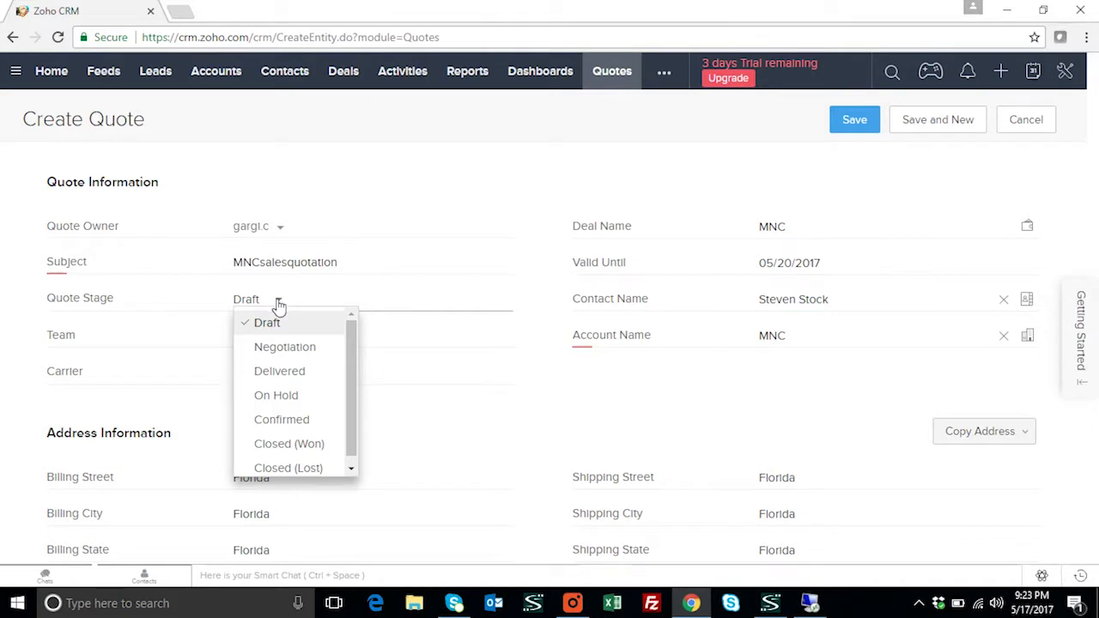
click(285, 347)
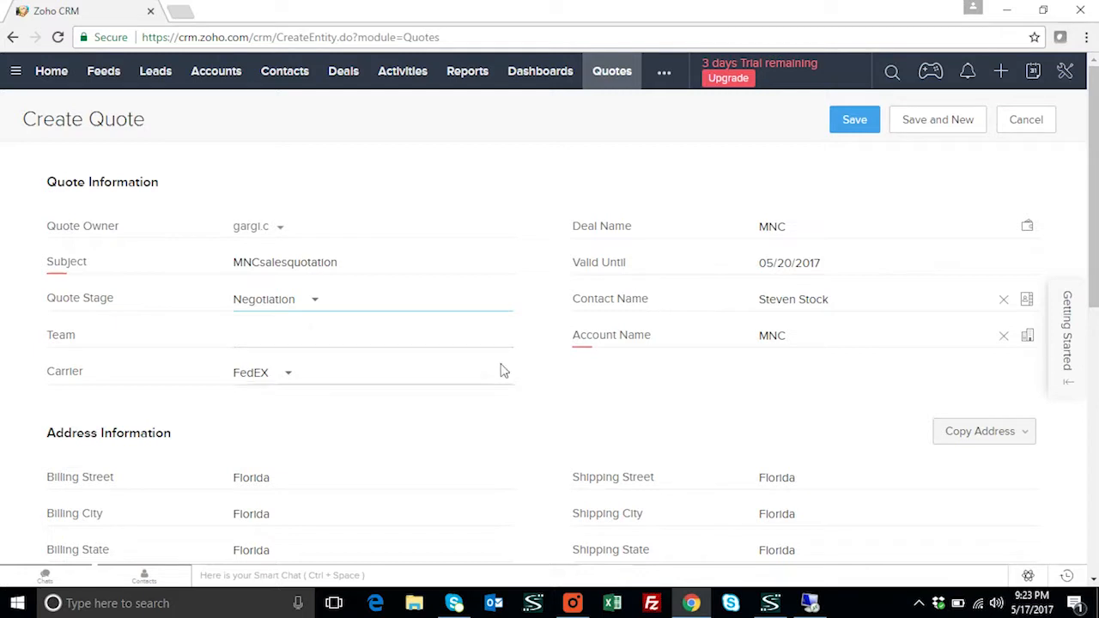
scroll(501, 370, down, 2)
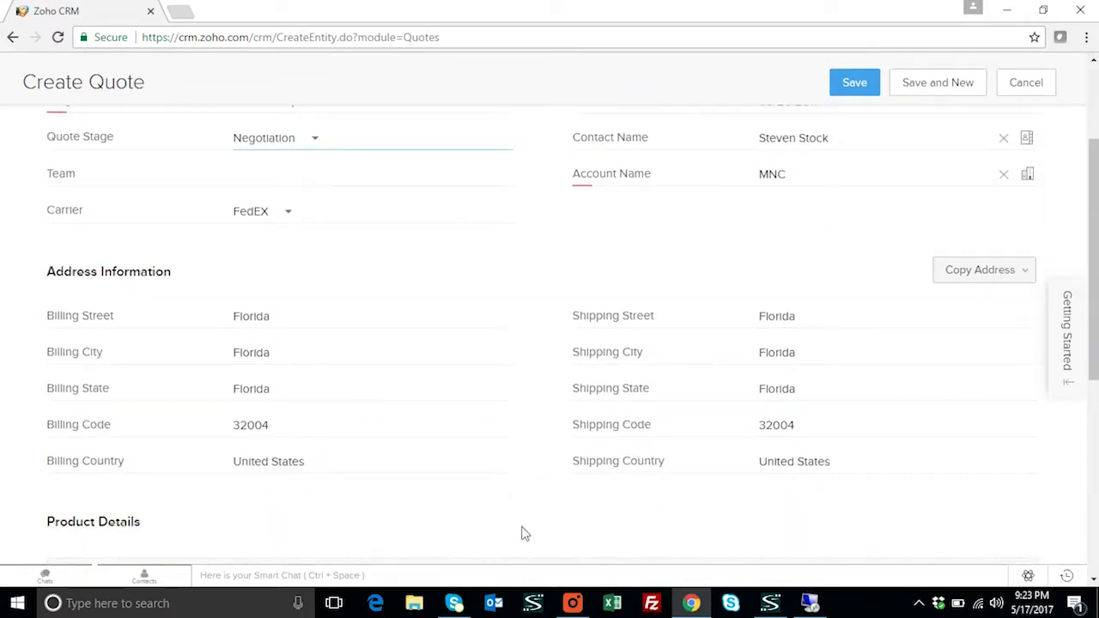
scroll(488, 483, down, 2)
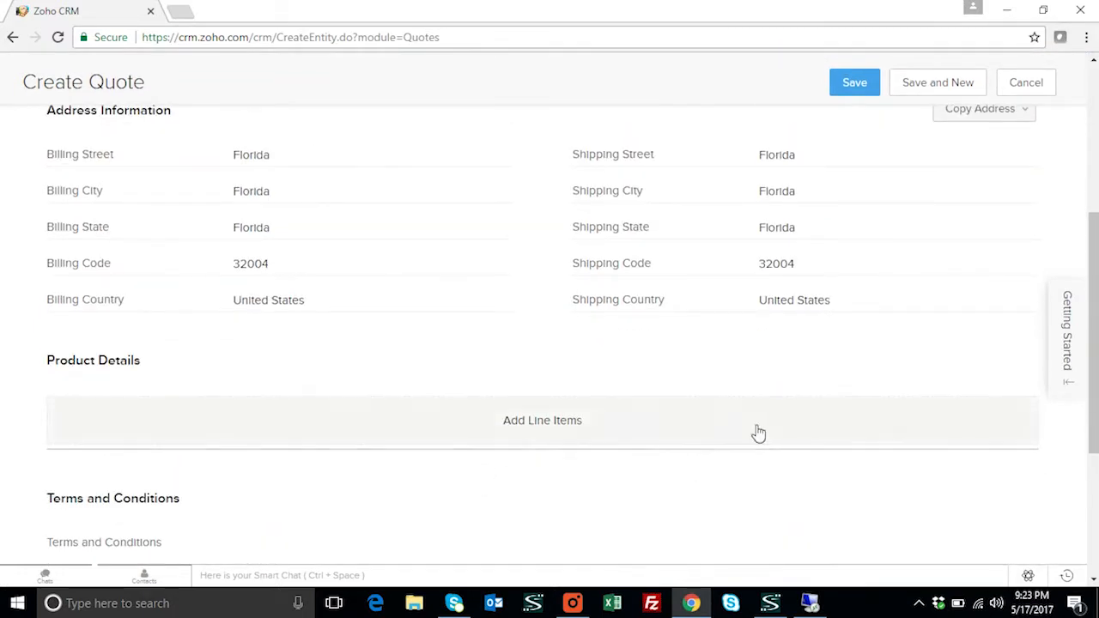
scroll(755, 434, up, 4)
scroll(755, 435, down, 5)
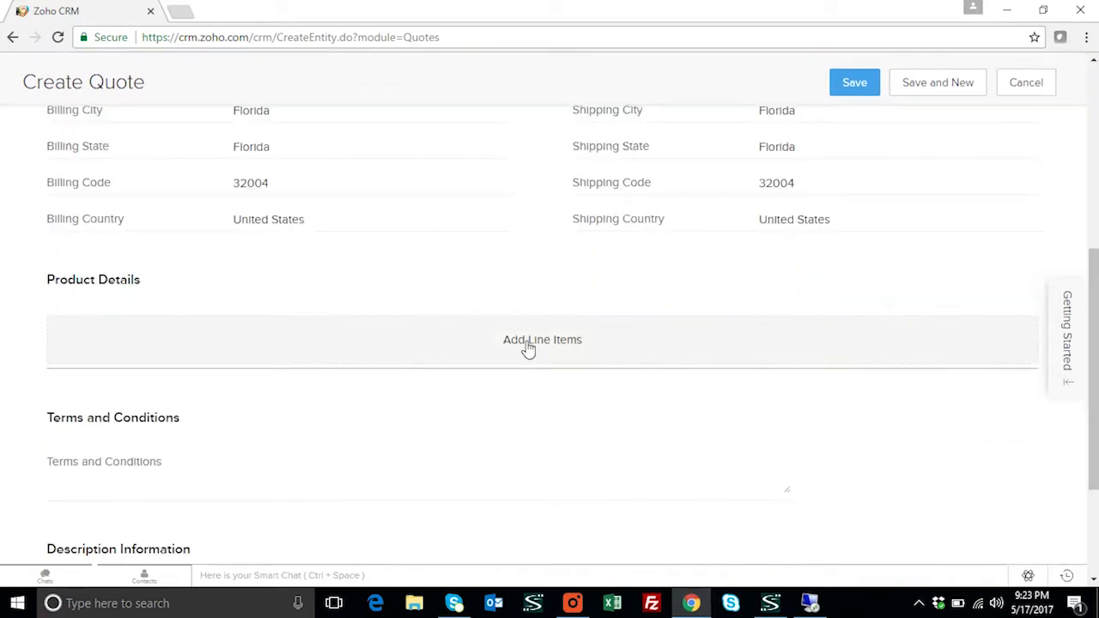
Add 10 units of Audi_Q414 (total 21000), save the quote, and switch to SAP
click(525, 345)
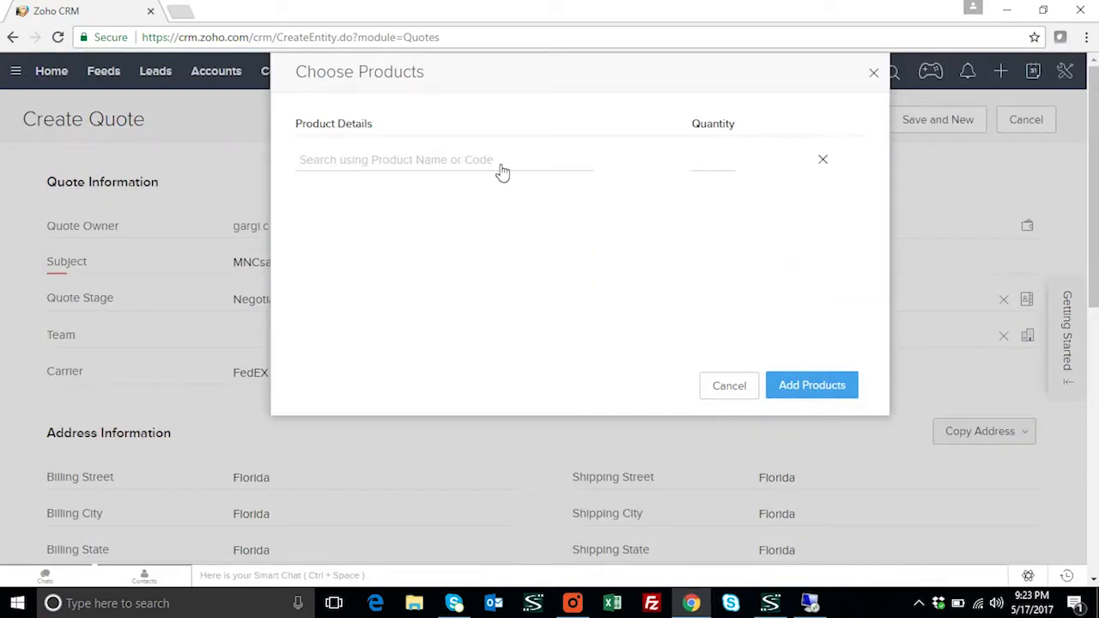
text(audi)
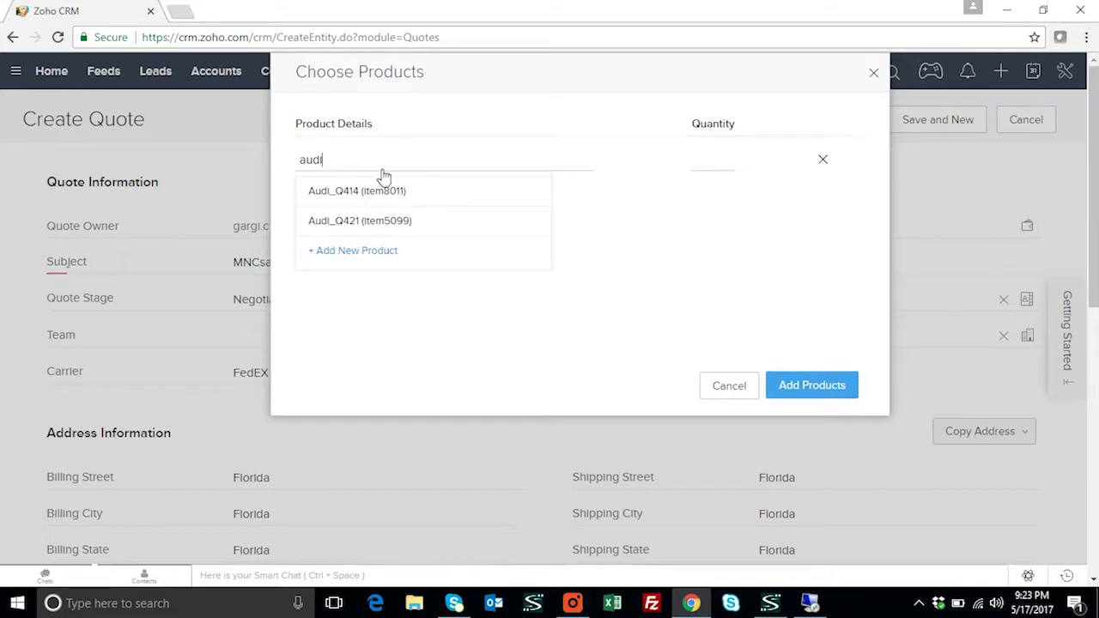
click(388, 189)
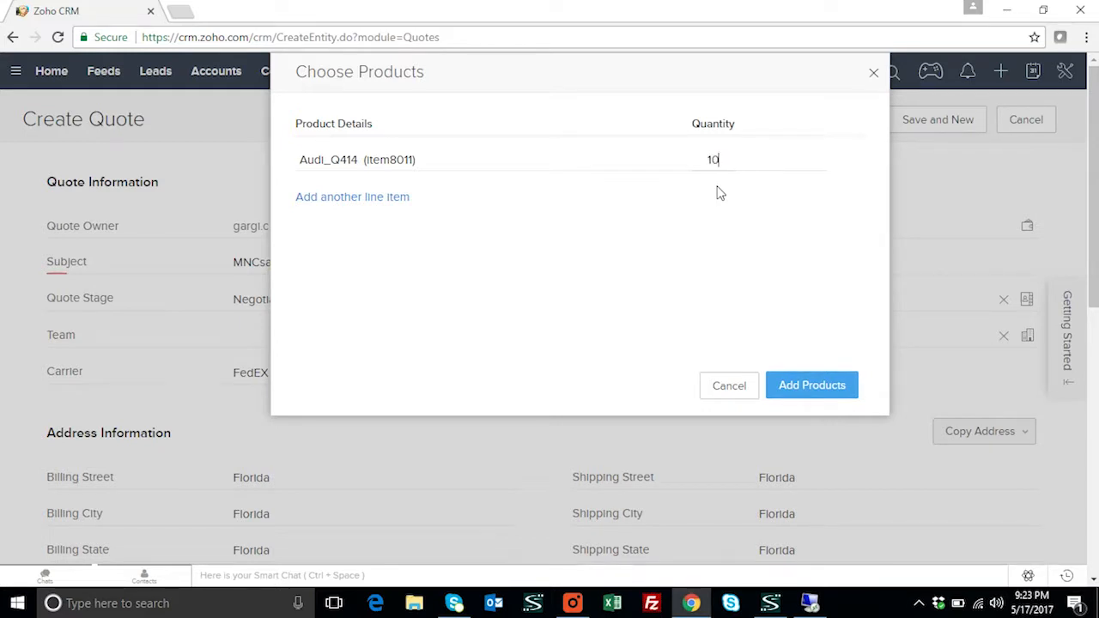
click(795, 387)
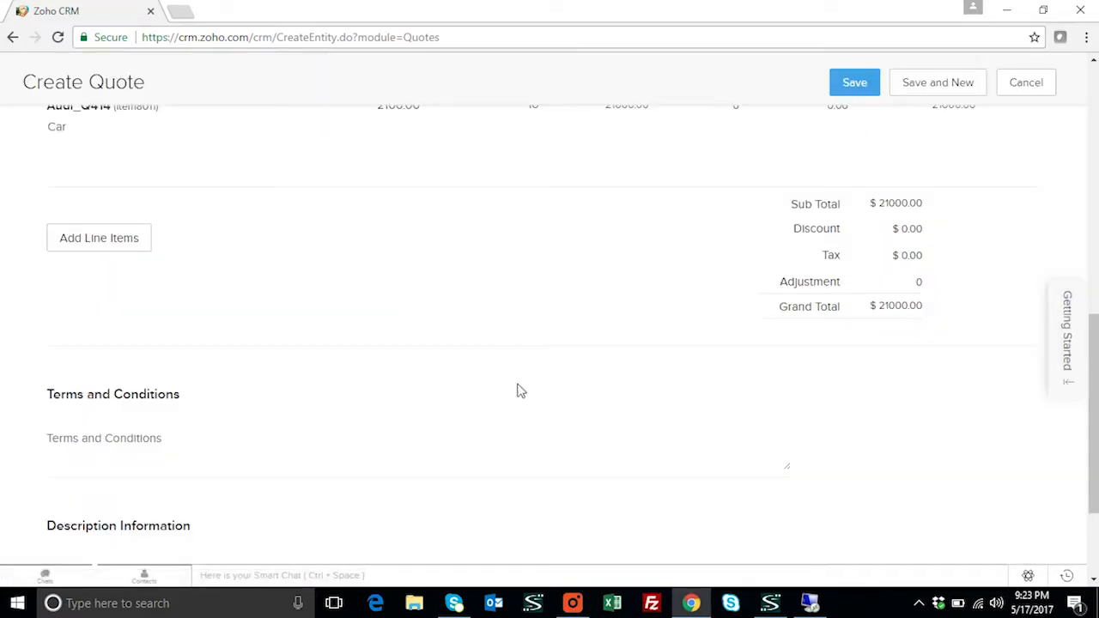
scroll(510, 359, down, 2)
scroll(561, 389, up, 4)
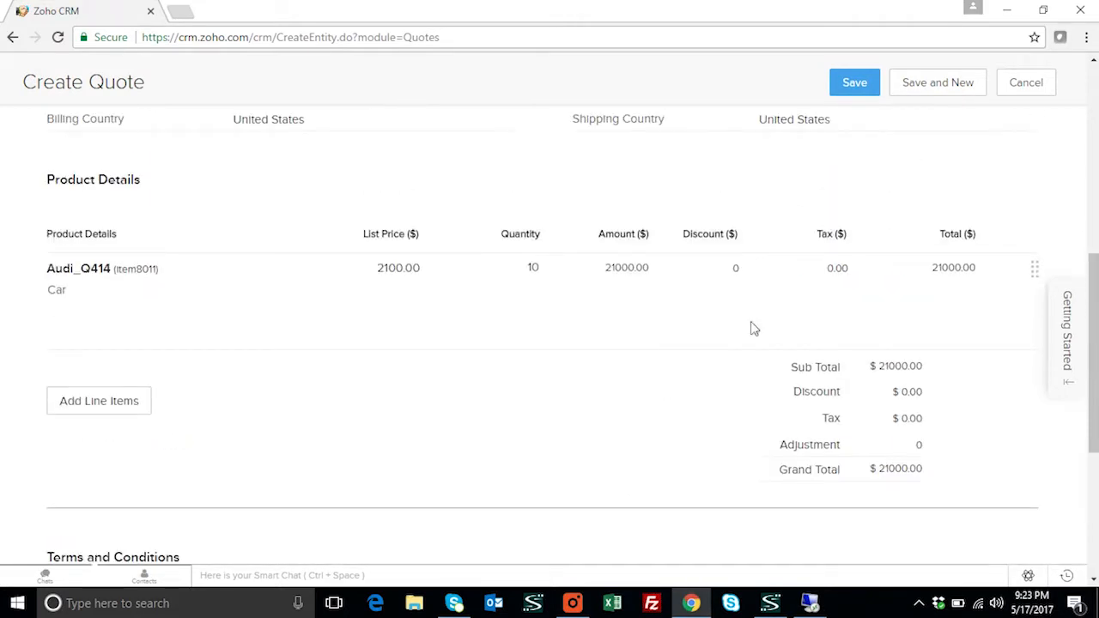
click(845, 86)
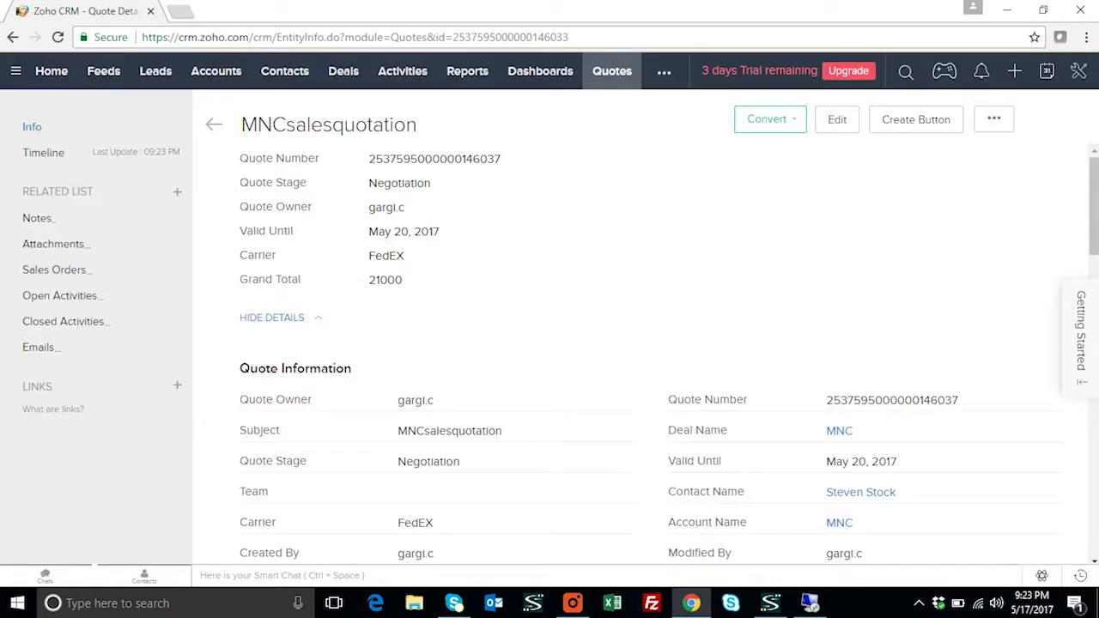
click(810, 604)
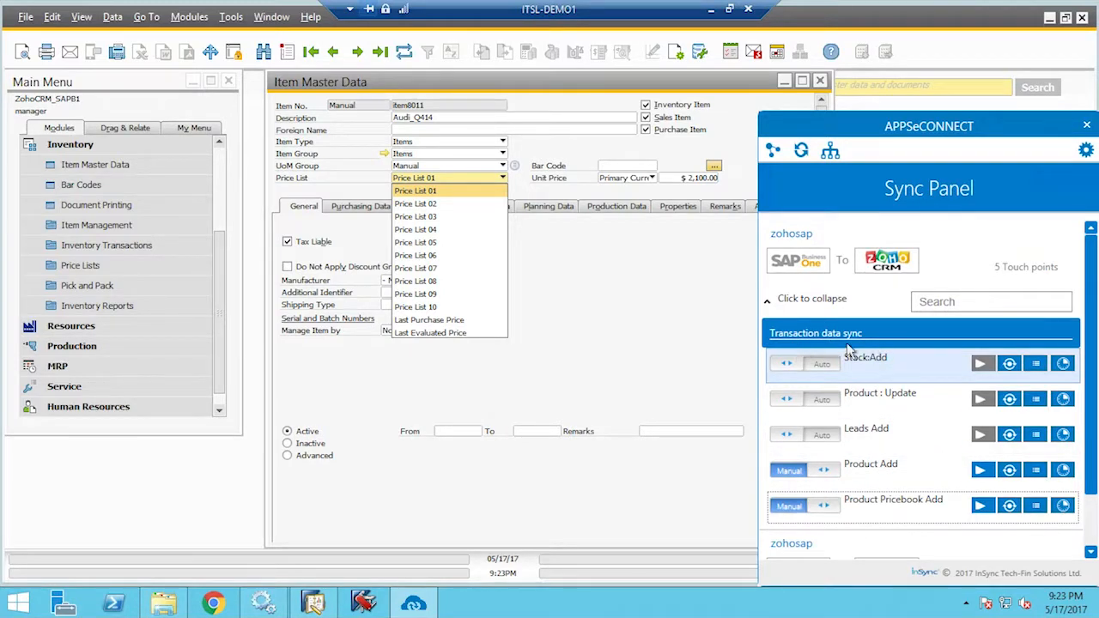
Run the Zoho CRM-to-SAP Sales Quotation Add sync, then close the Sync Panel
click(783, 302)
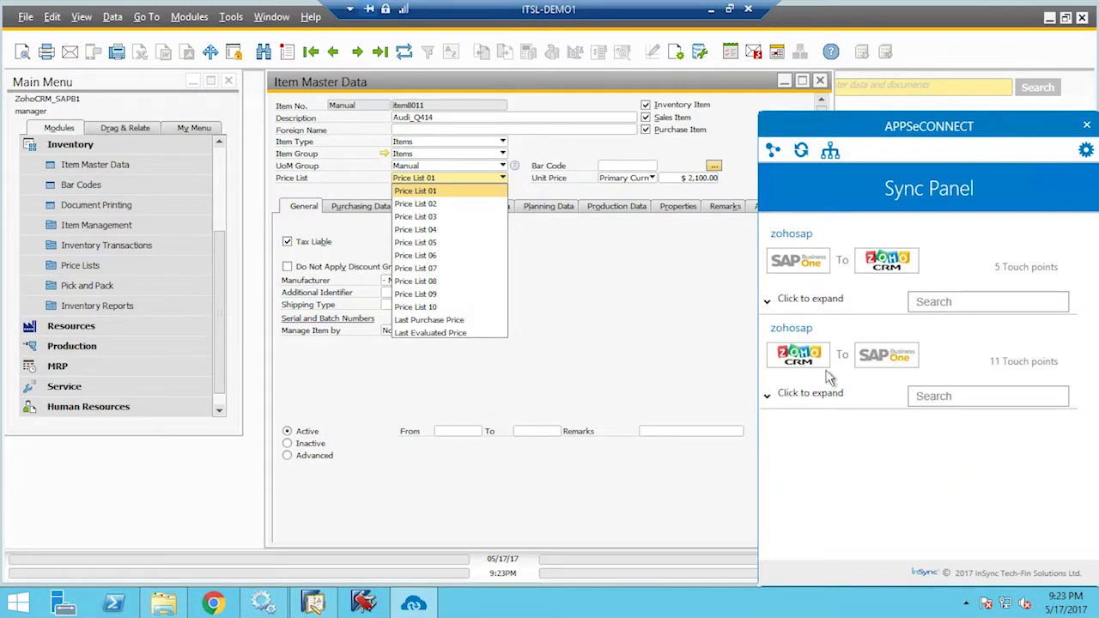
click(779, 396)
scroll(948, 472, down, 1)
scroll(959, 503, down, 1)
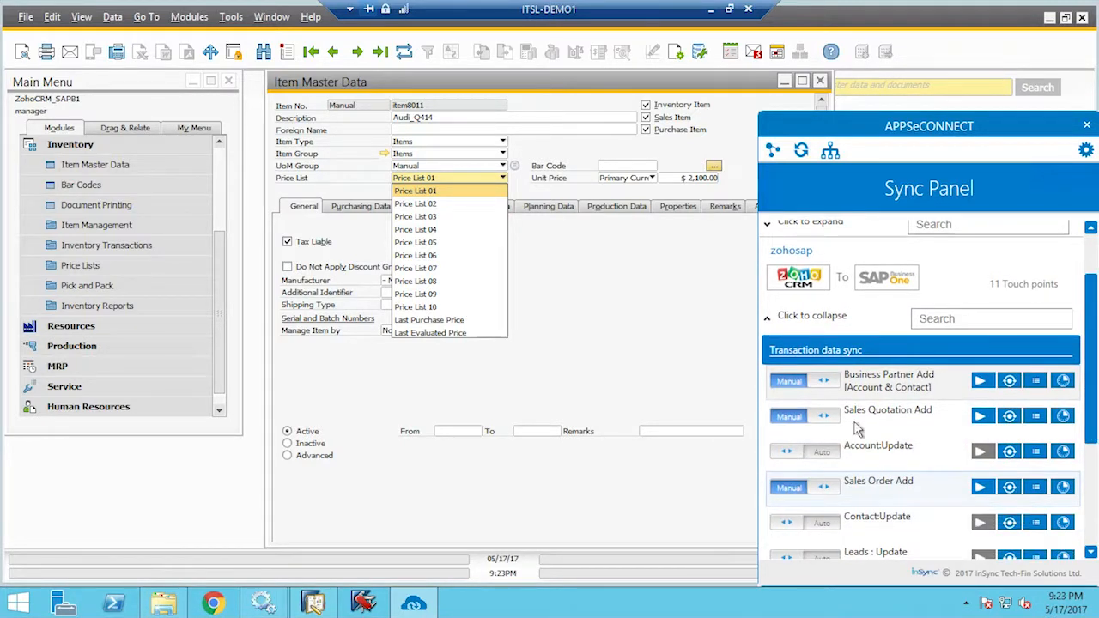
click(980, 416)
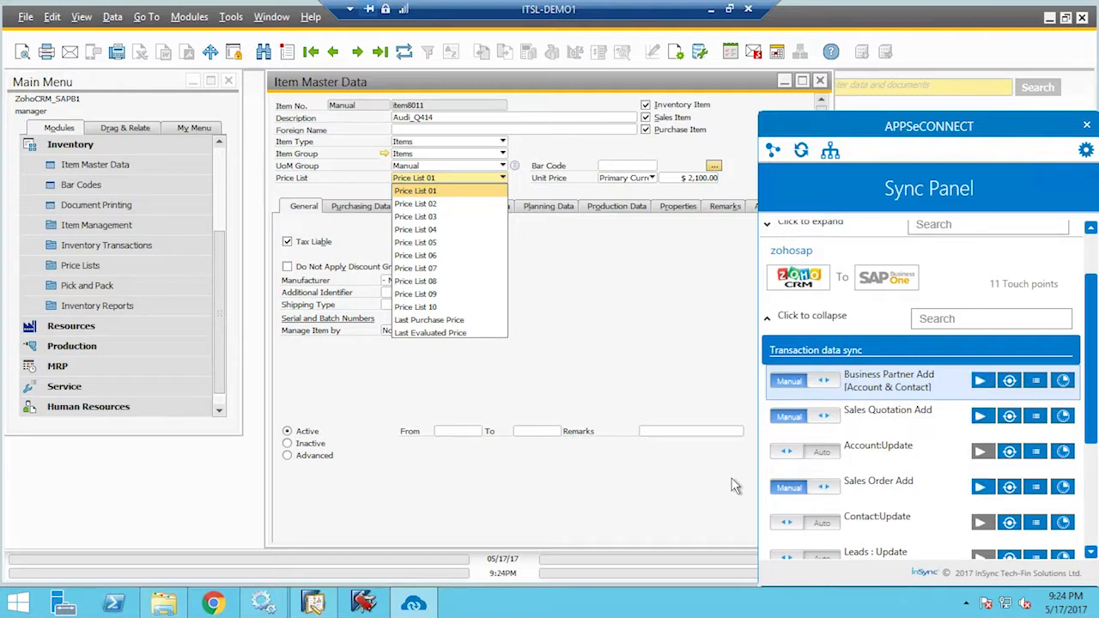
click(835, 91)
Find MNC's synced sales quotation and review its item8011 line (10 units, $21,000) and addresses
click(131, 160)
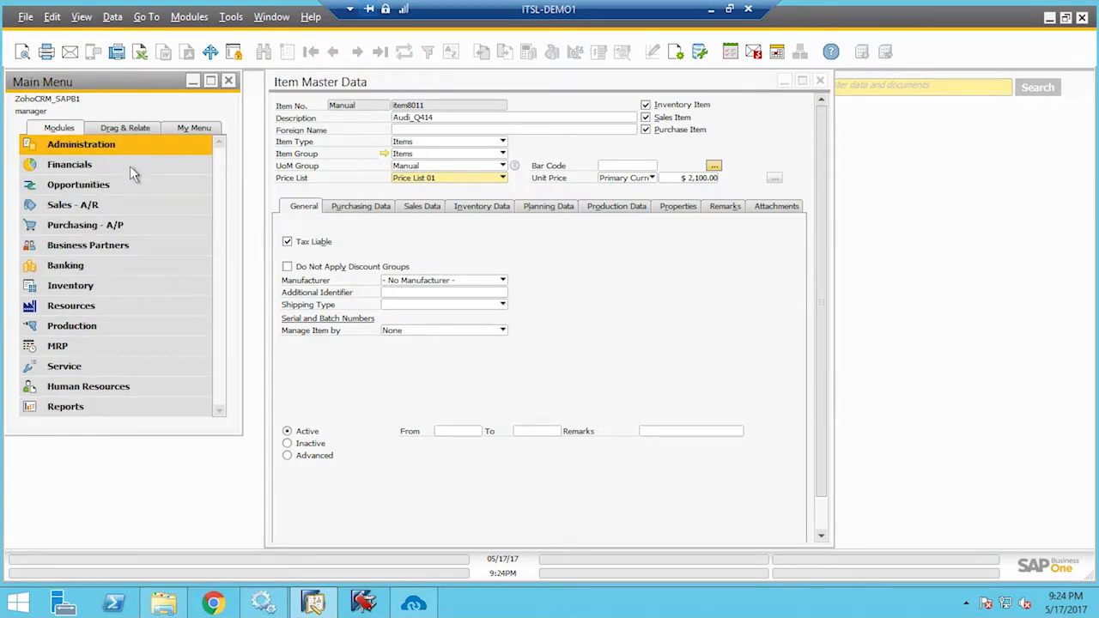
click(112, 213)
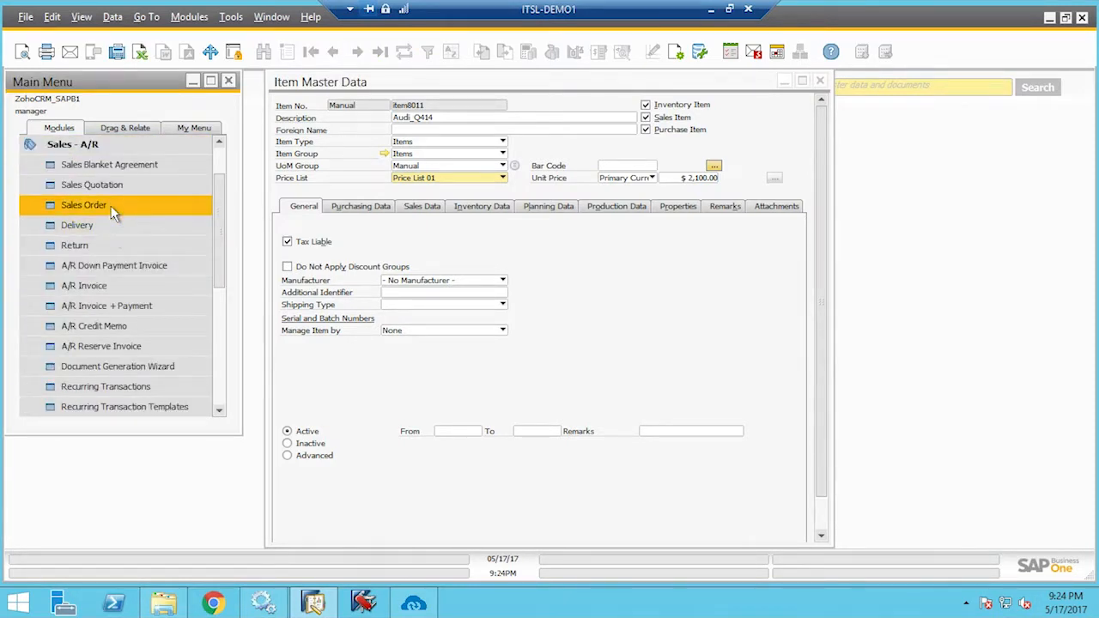
click(112, 188)
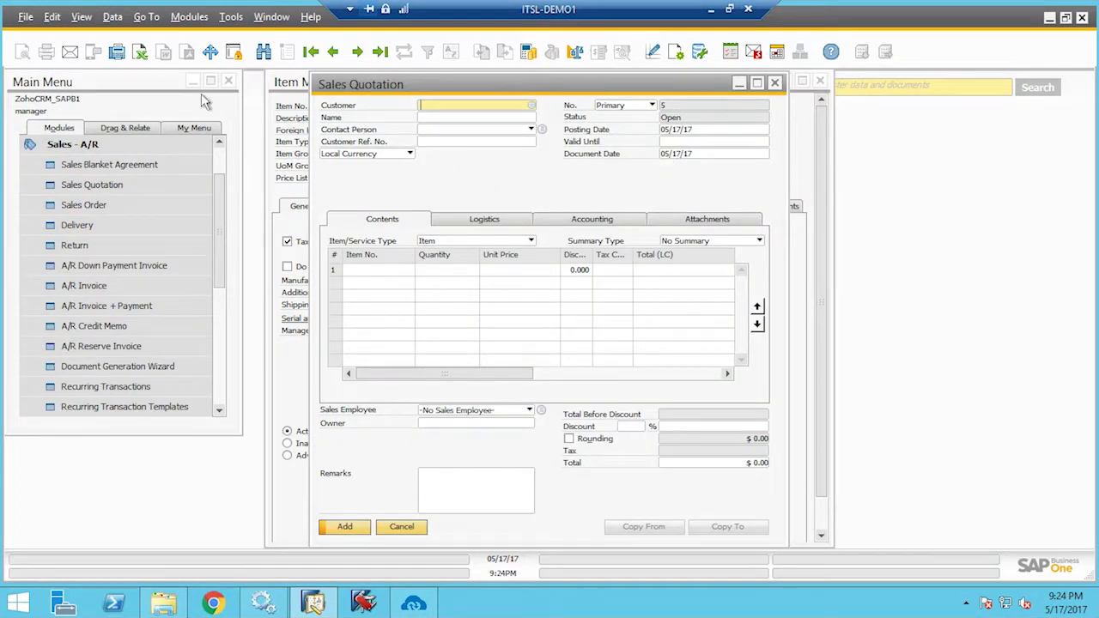
key(ctrl+f)
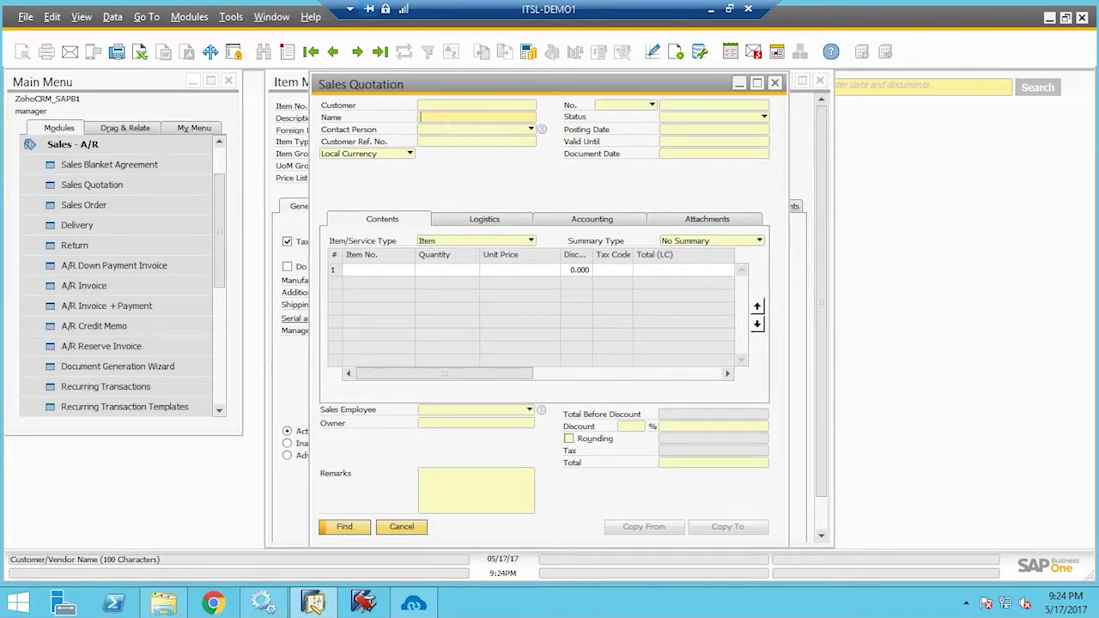
key(Return)
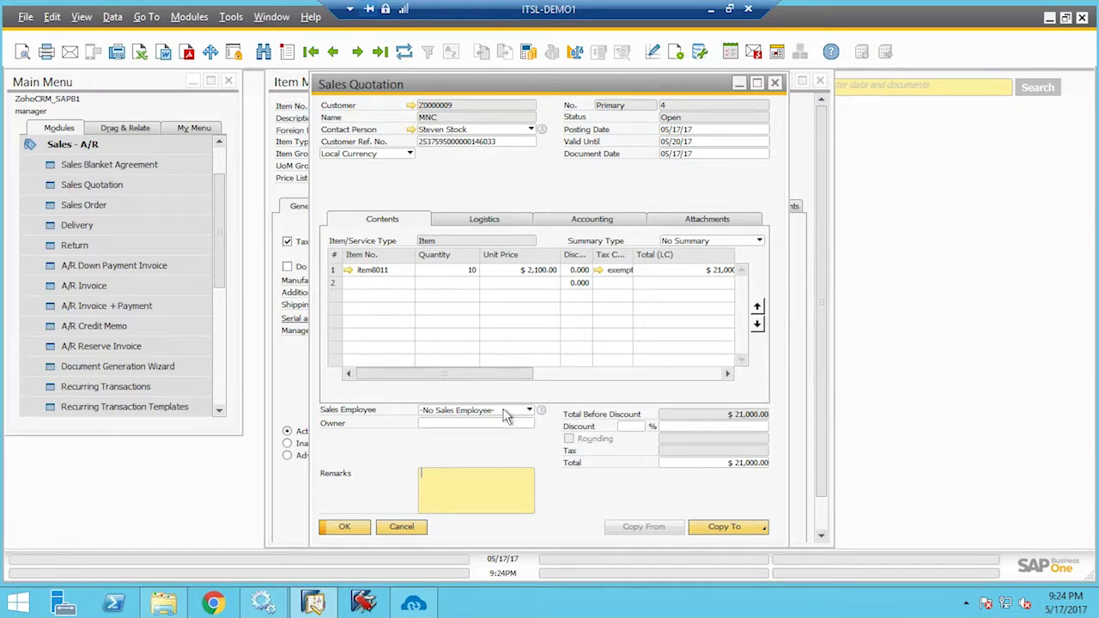
drag(491, 375, 553, 371)
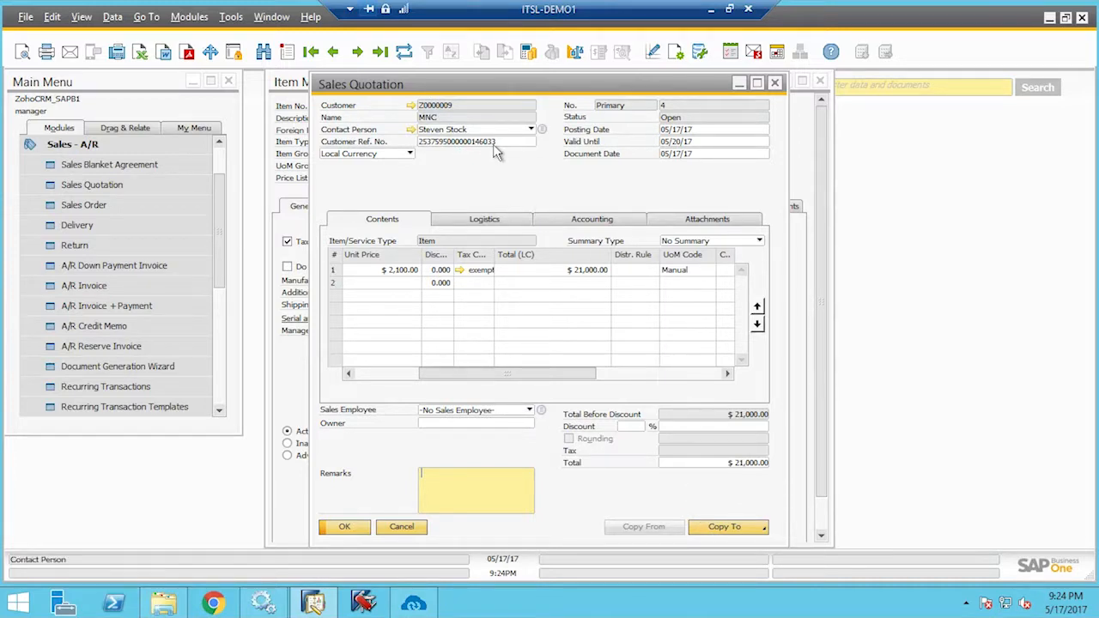
click(507, 221)
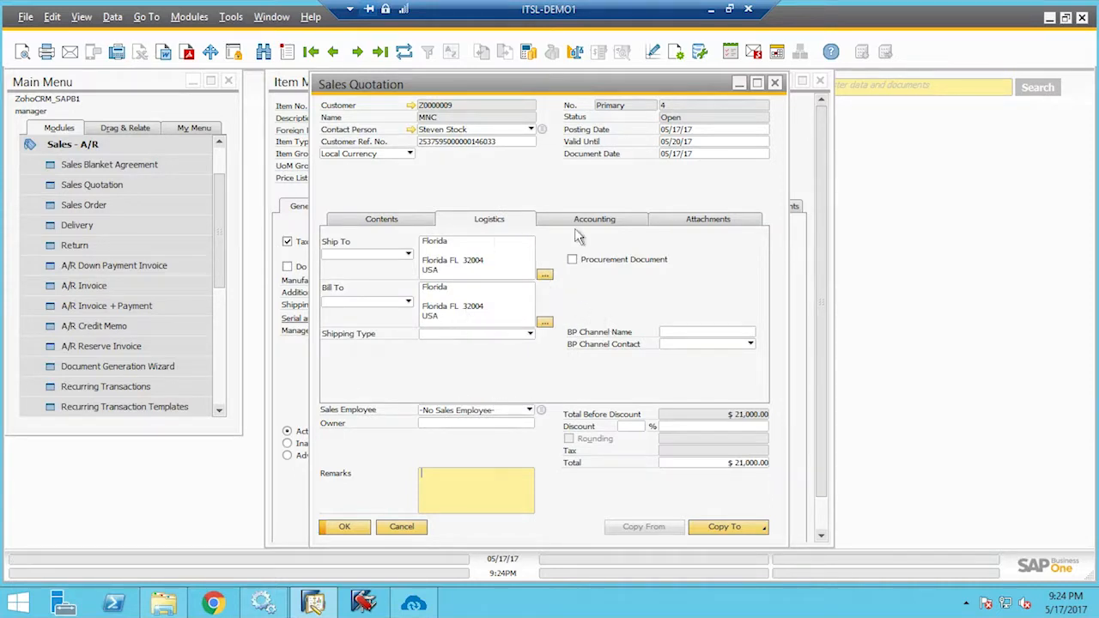
Close the Item Master Data and Sales Quotation windows and return to Zoho CRM
click(835, 503)
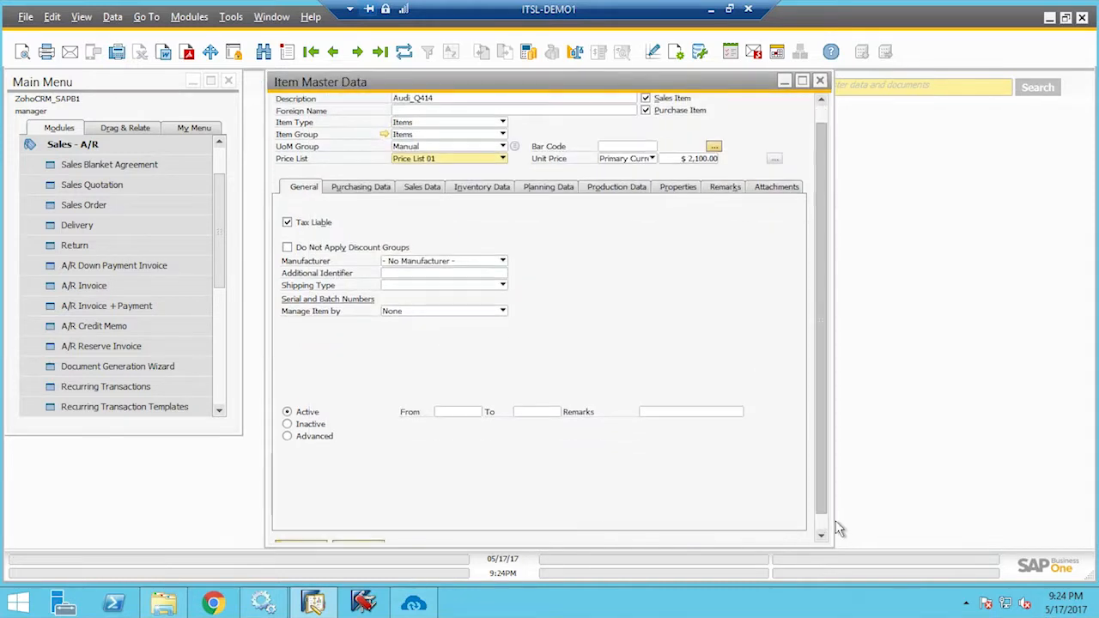
scroll(834, 527, down, 1)
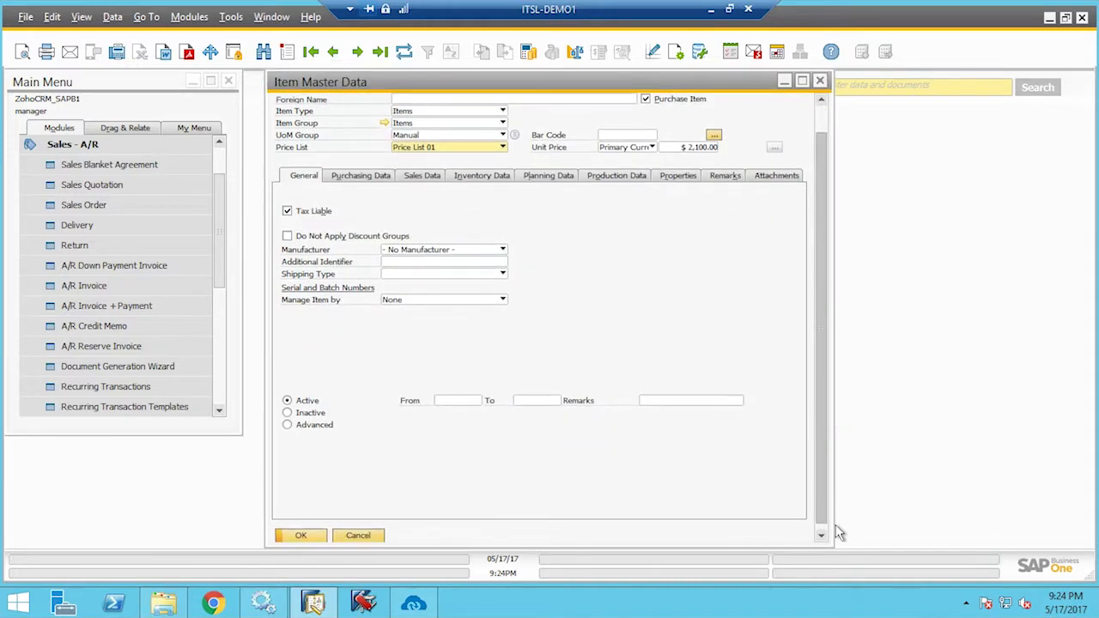
click(301, 535)
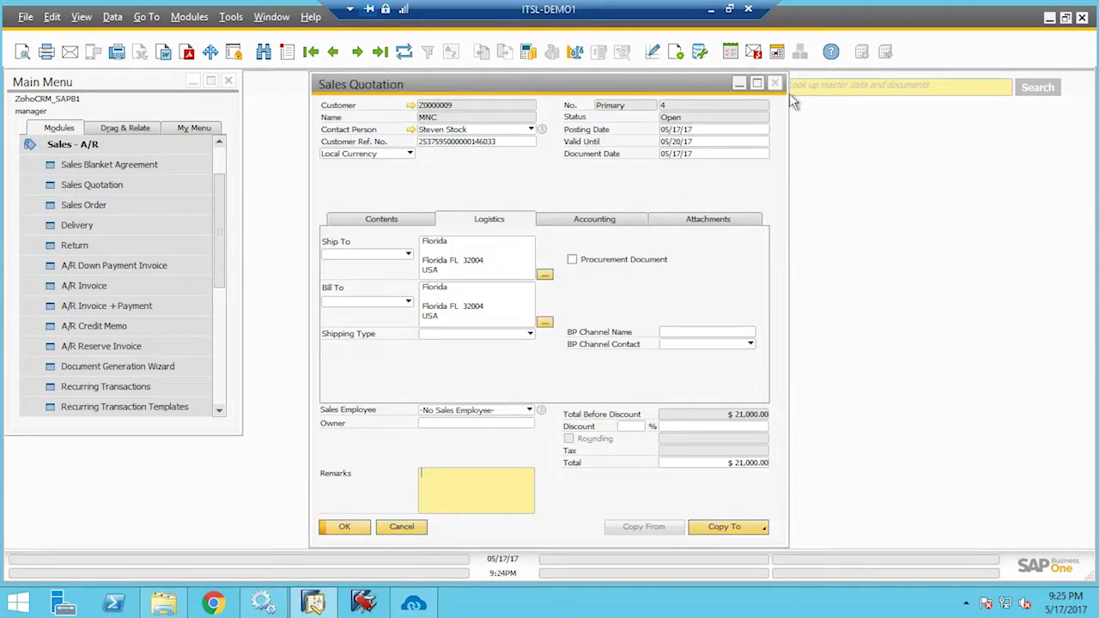
click(775, 84)
click(133, 150)
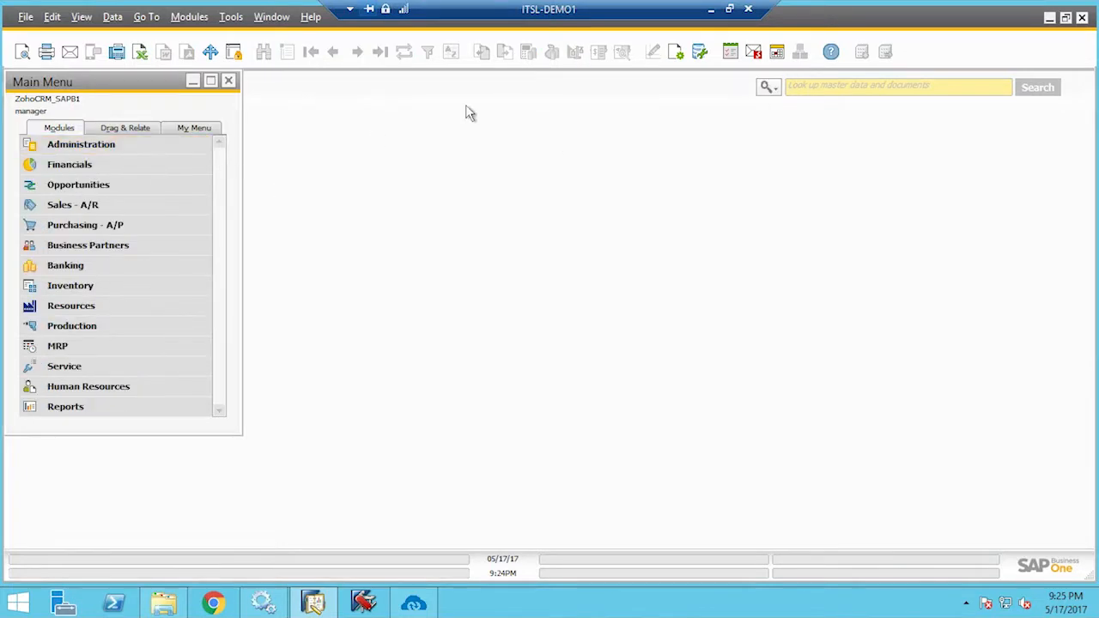
click(711, 8)
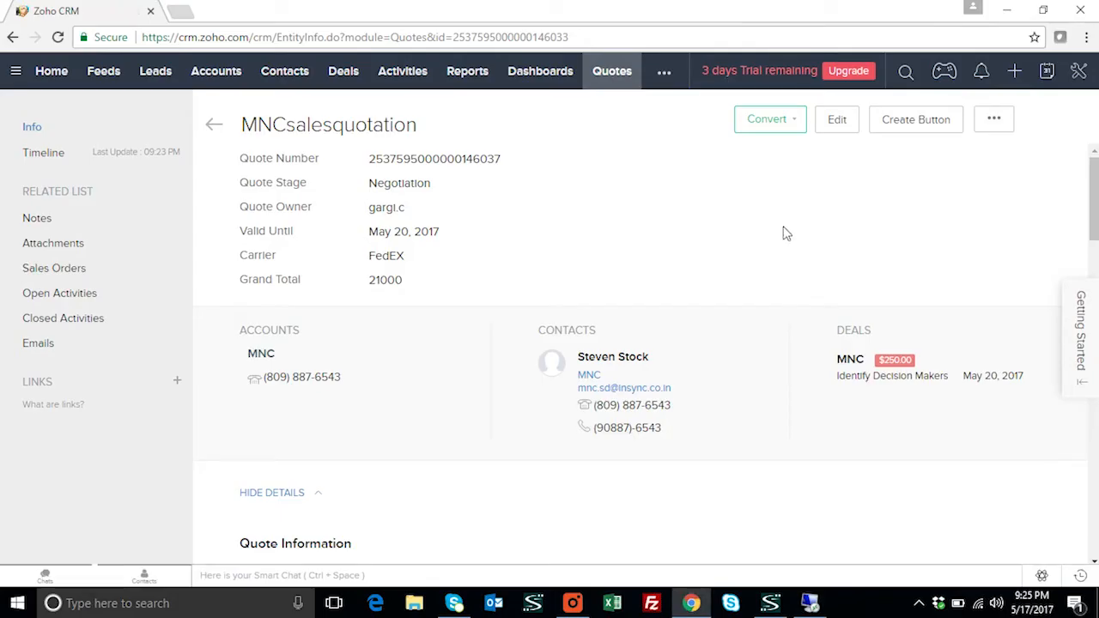
Convert the MNCsalesquotation quote into a sales order in Zoho CRM, then return to the ITSL-DEMO1 SAP session
click(770, 128)
click(771, 150)
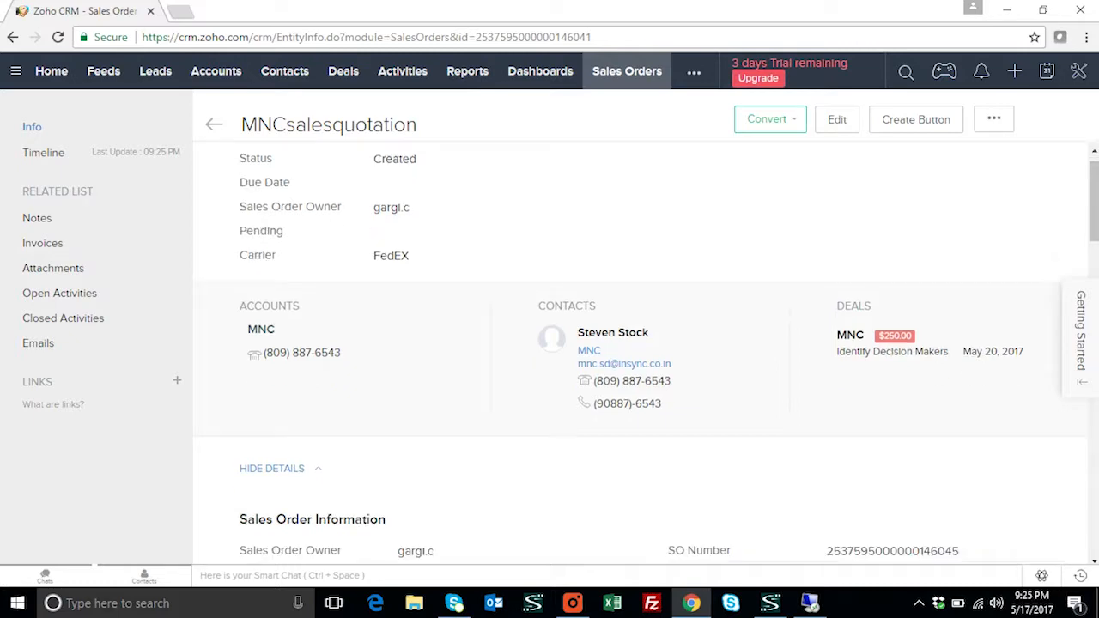
scroll(892, 378, down, 4)
mouse_move(809, 603)
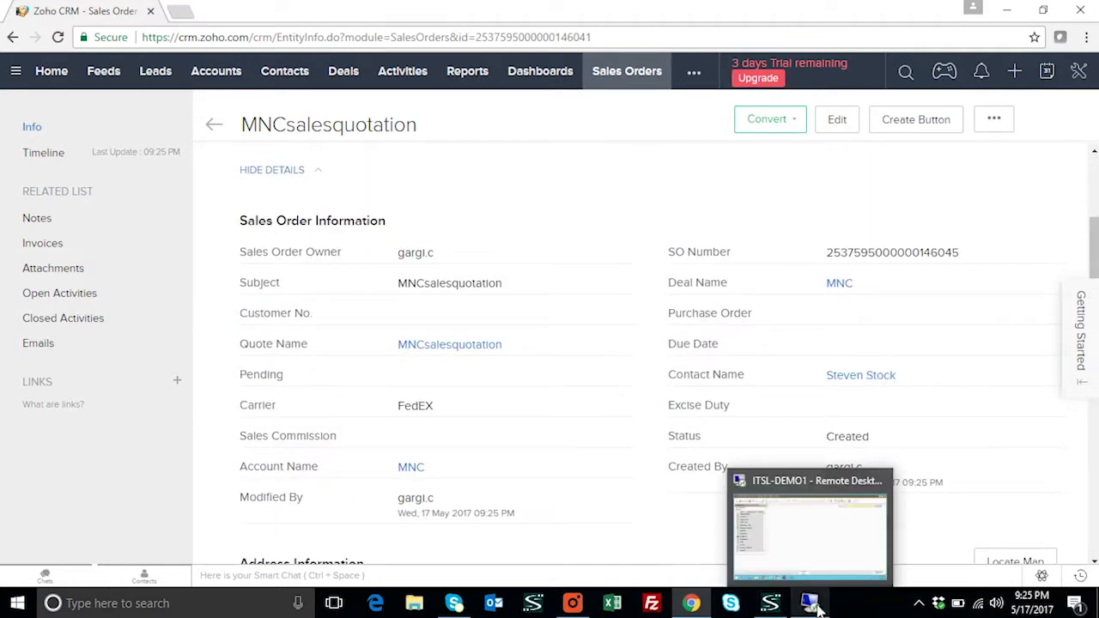
click(827, 569)
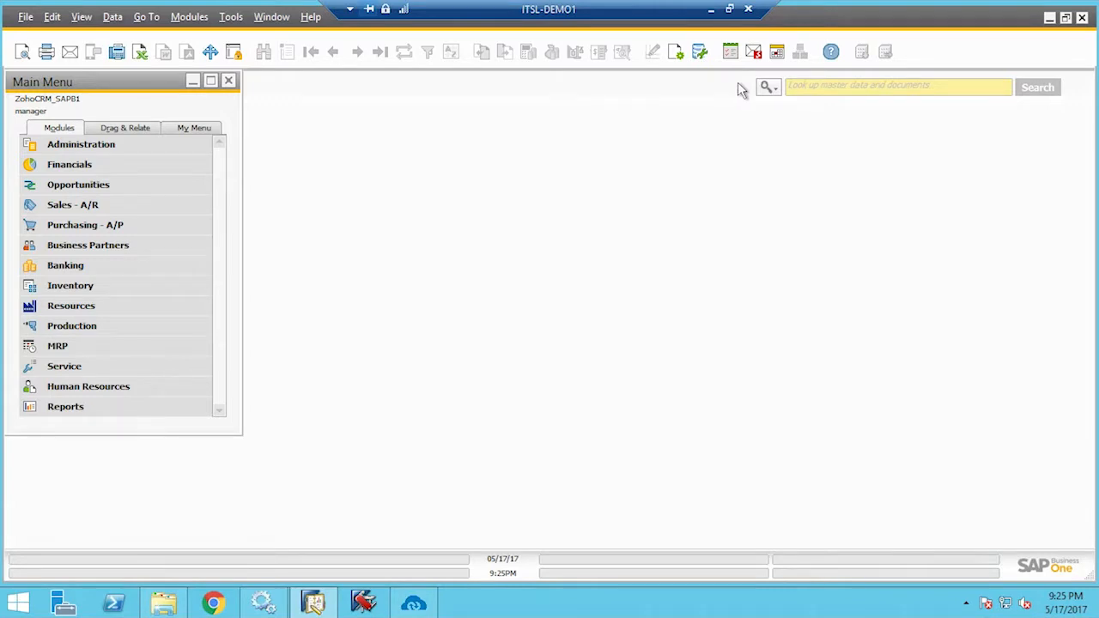
Run the APPSeCONNECT Sales Order Add sync, then verify Sales Order 5 for MNC totals $21,000
click(429, 606)
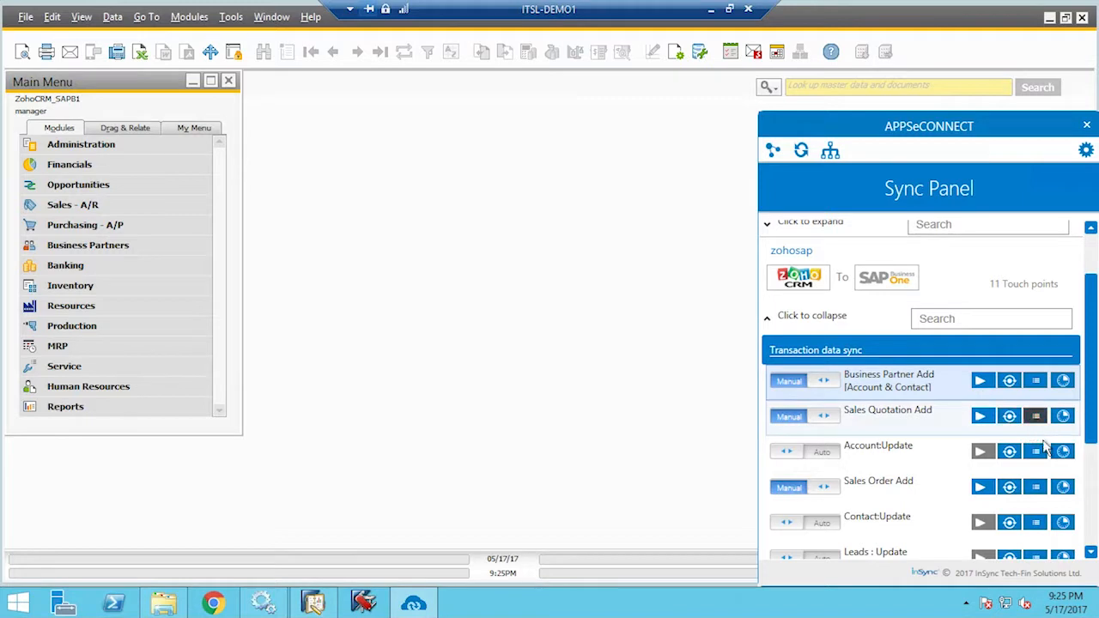
click(980, 486)
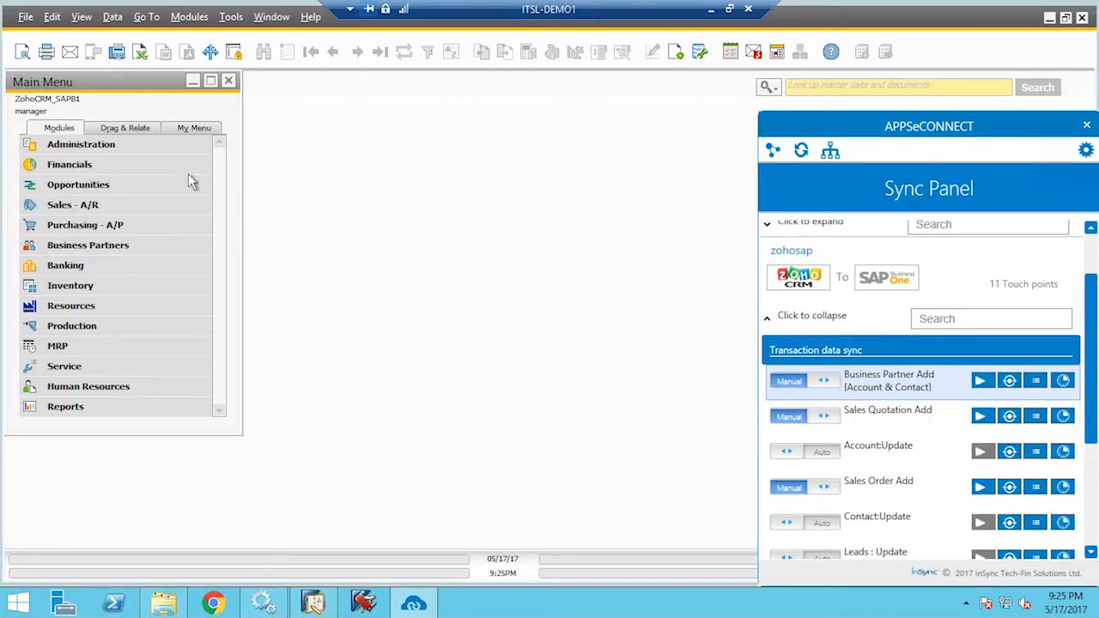
click(76, 206)
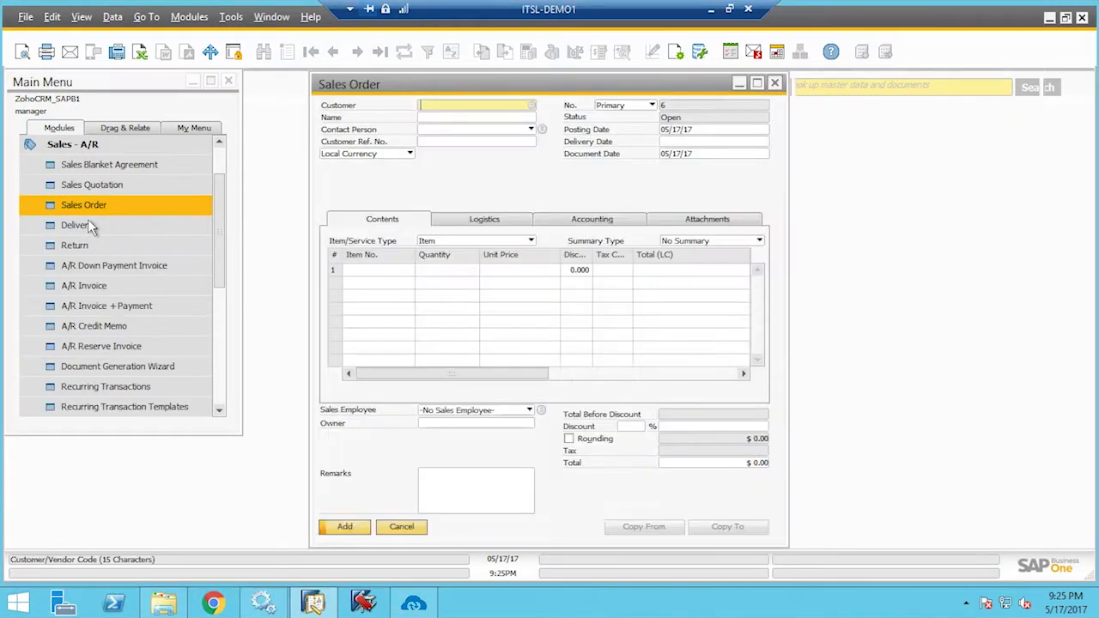
click(264, 52)
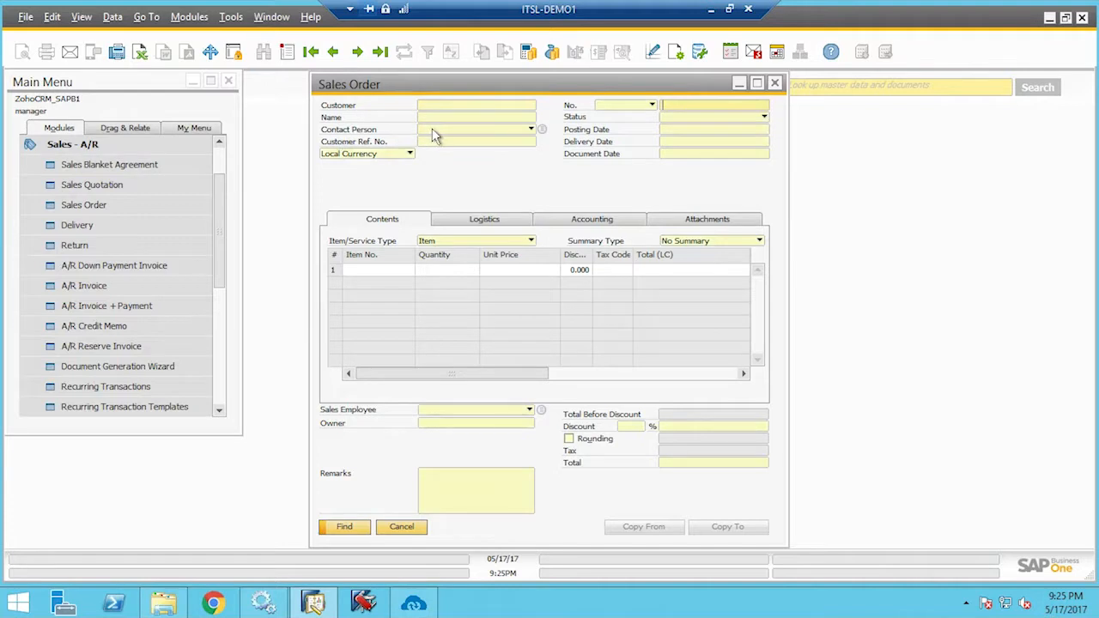
click(438, 117)
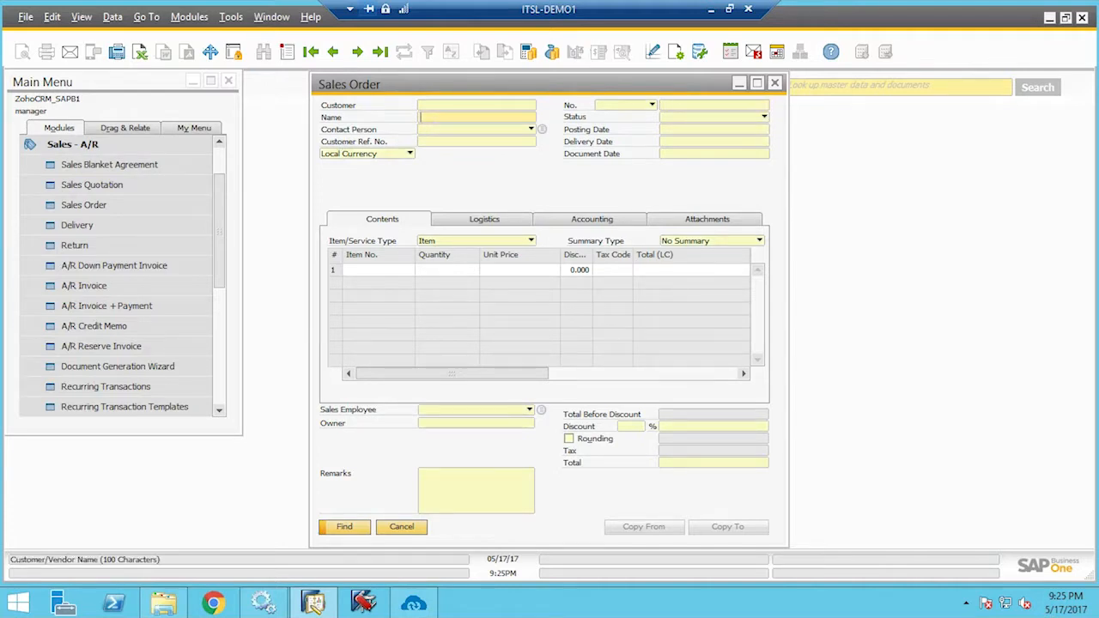
key(Return)
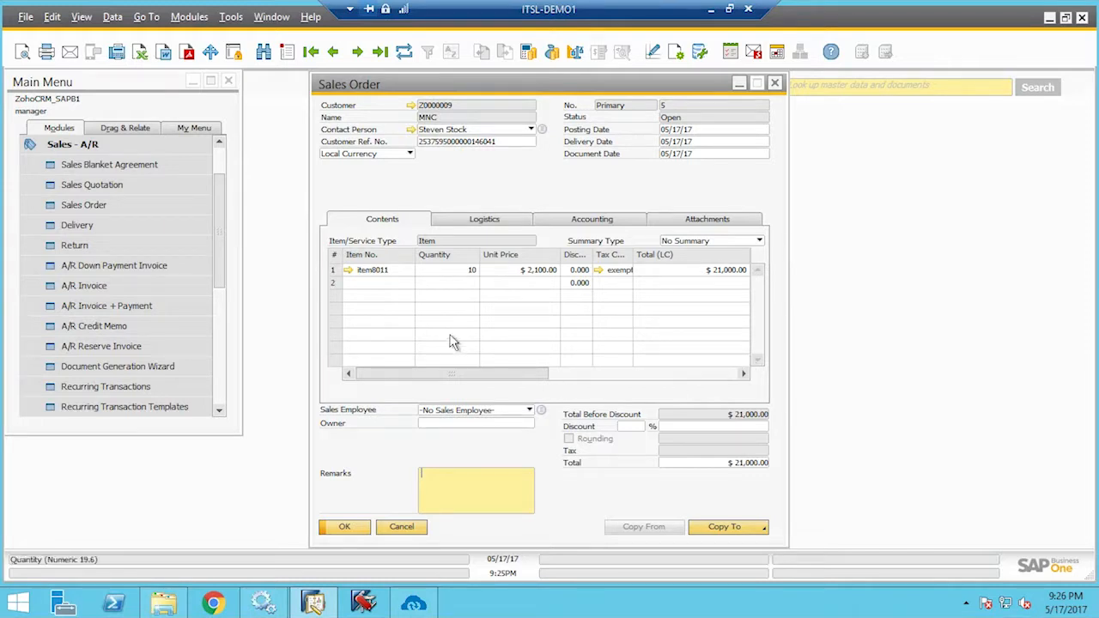
click(506, 225)
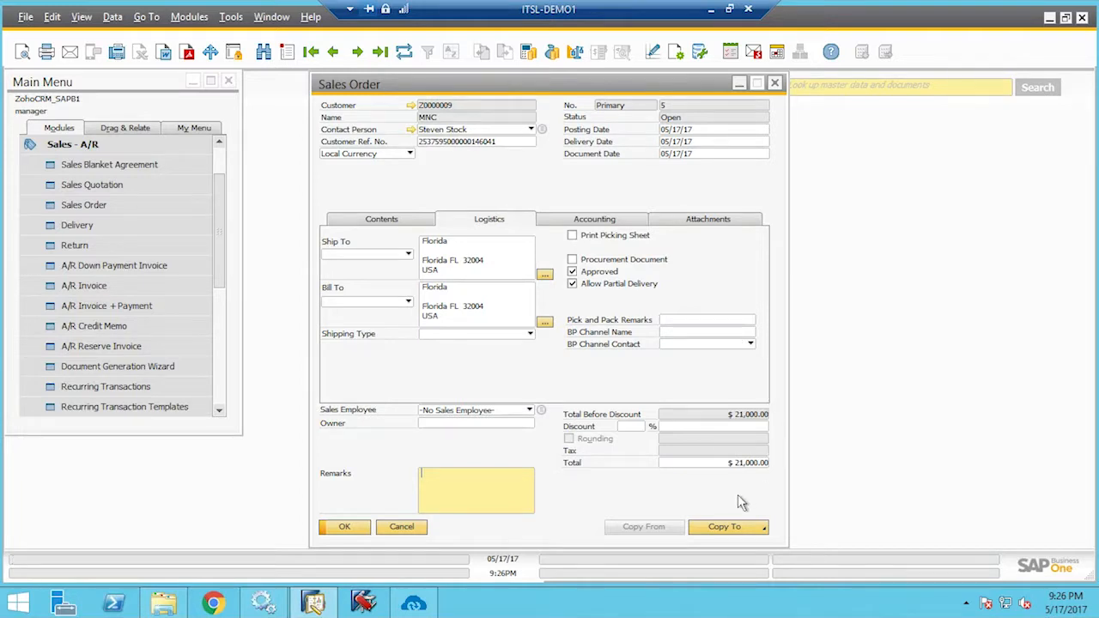
click(359, 527)
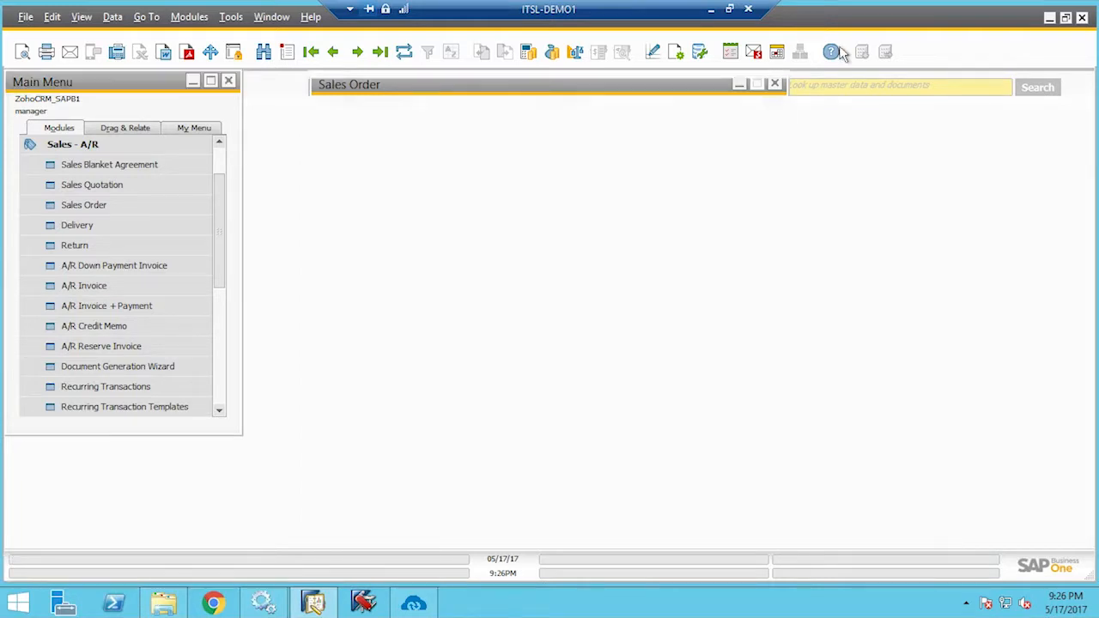
click(710, 12)
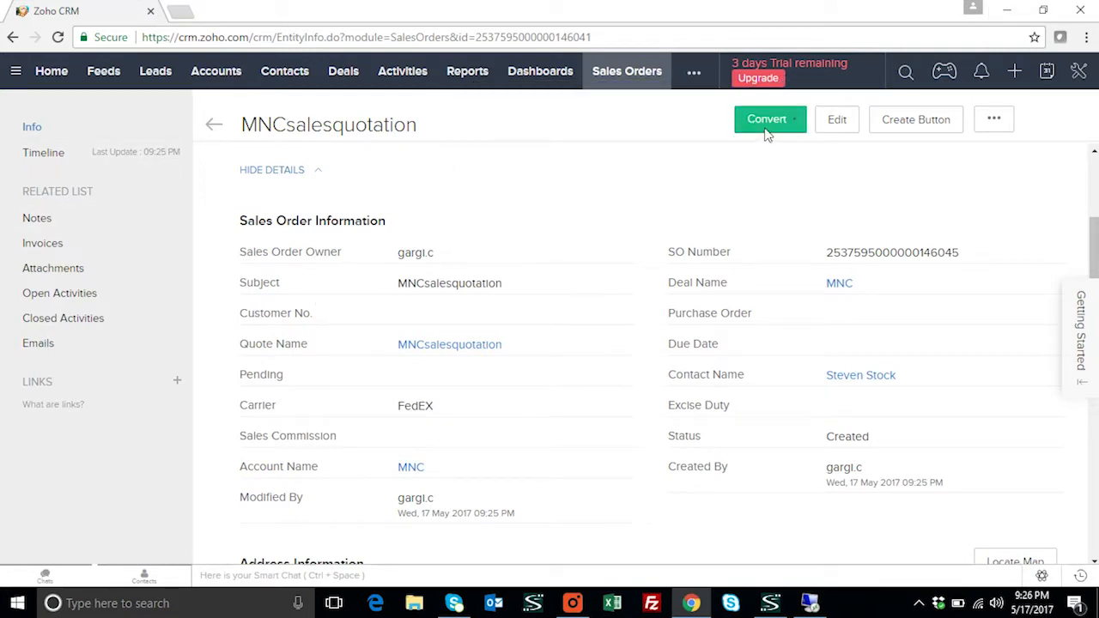
Convert the MNCsalesquotation sales order into an invoice despite the zero-stock warning, then return to SAP
click(768, 124)
click(770, 151)
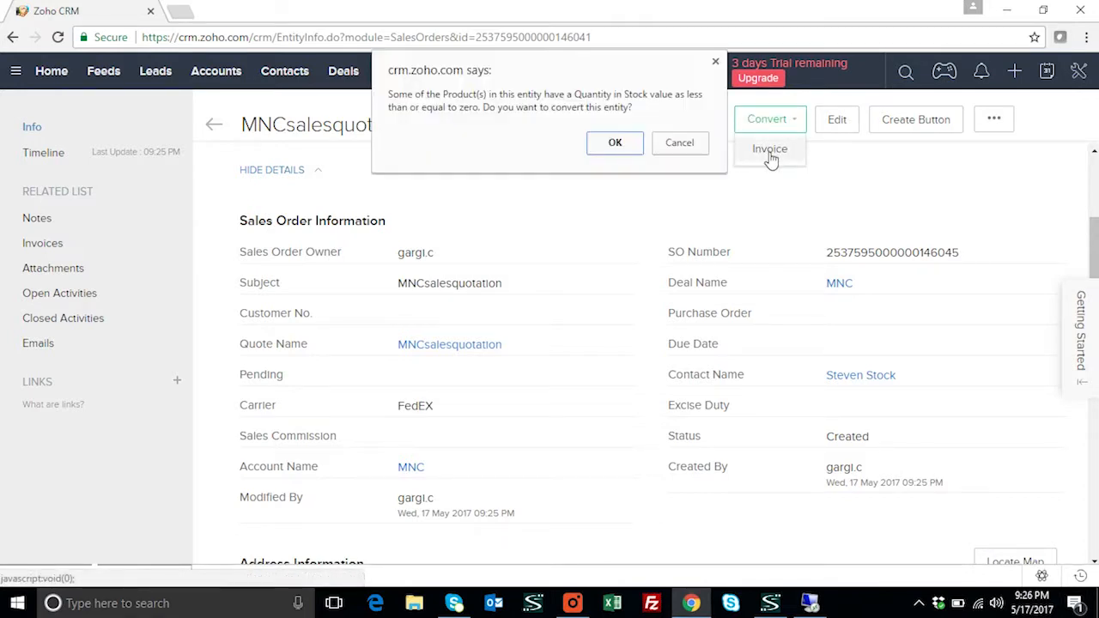
click(615, 144)
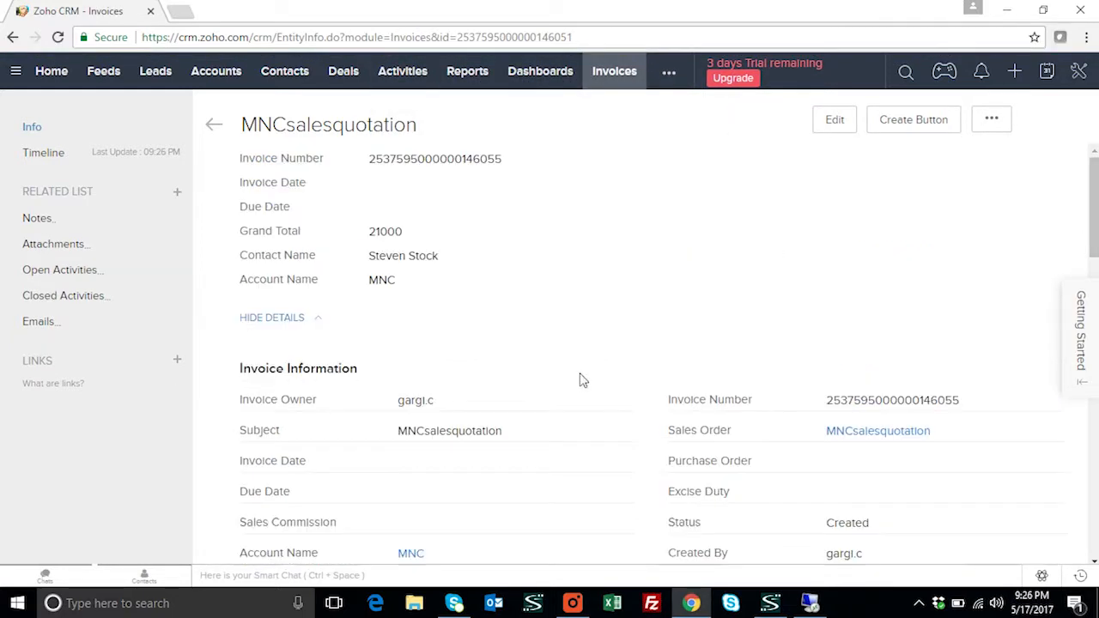
scroll(656, 371, down, 6)
scroll(658, 375, up, 6)
scroll(681, 360, up, 2)
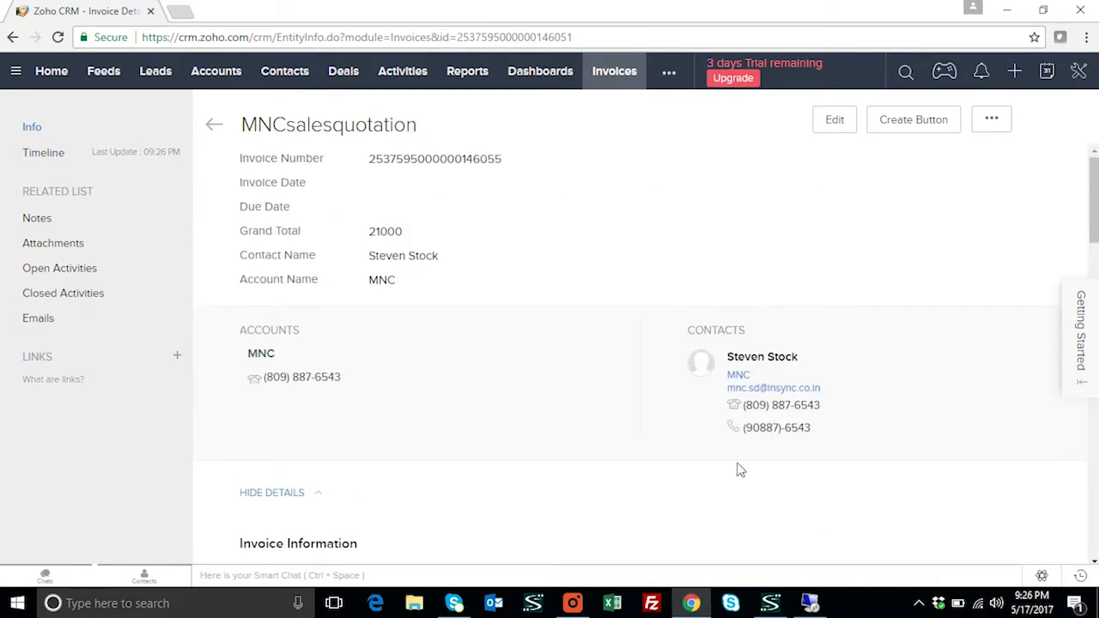
click(809, 603)
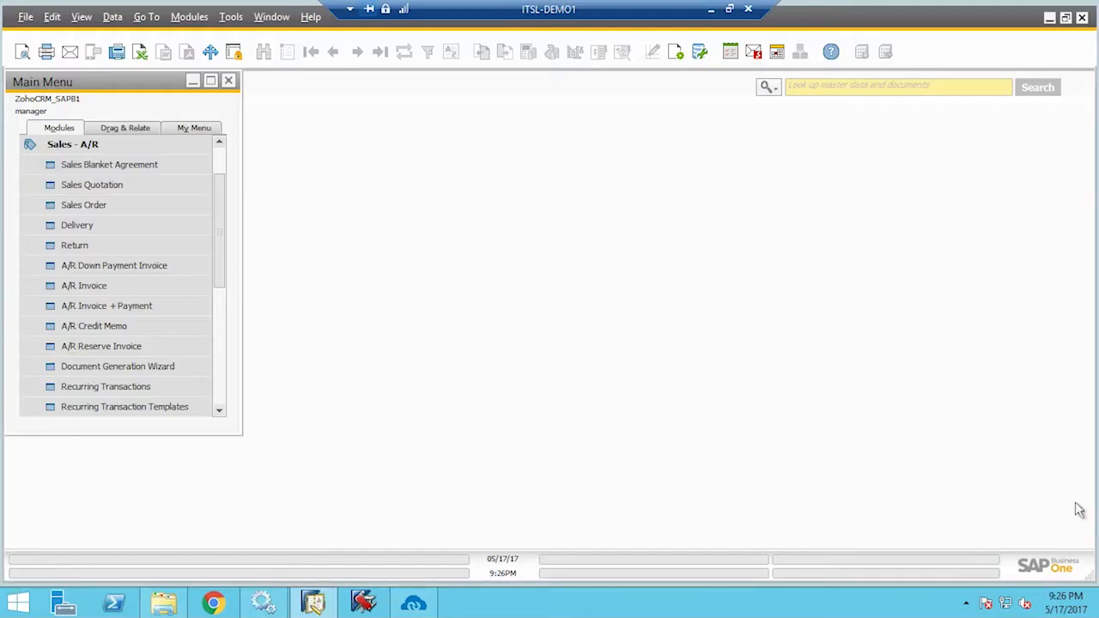
Open a Goods Receipt from Inventory Transactions and set its price list to Price List 01
click(118, 155)
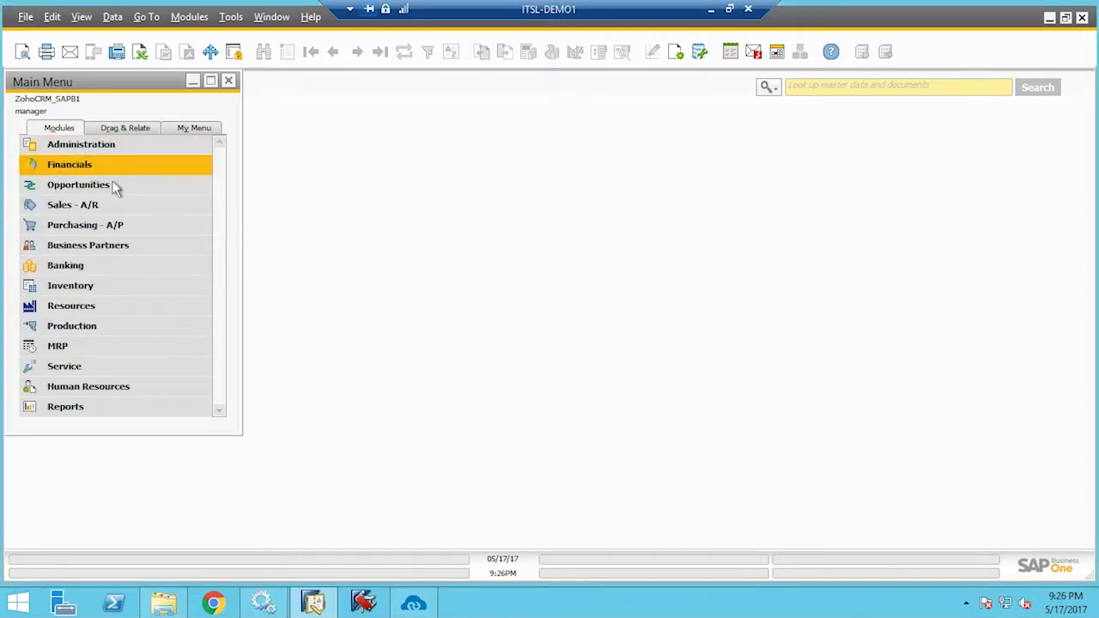
click(105, 294)
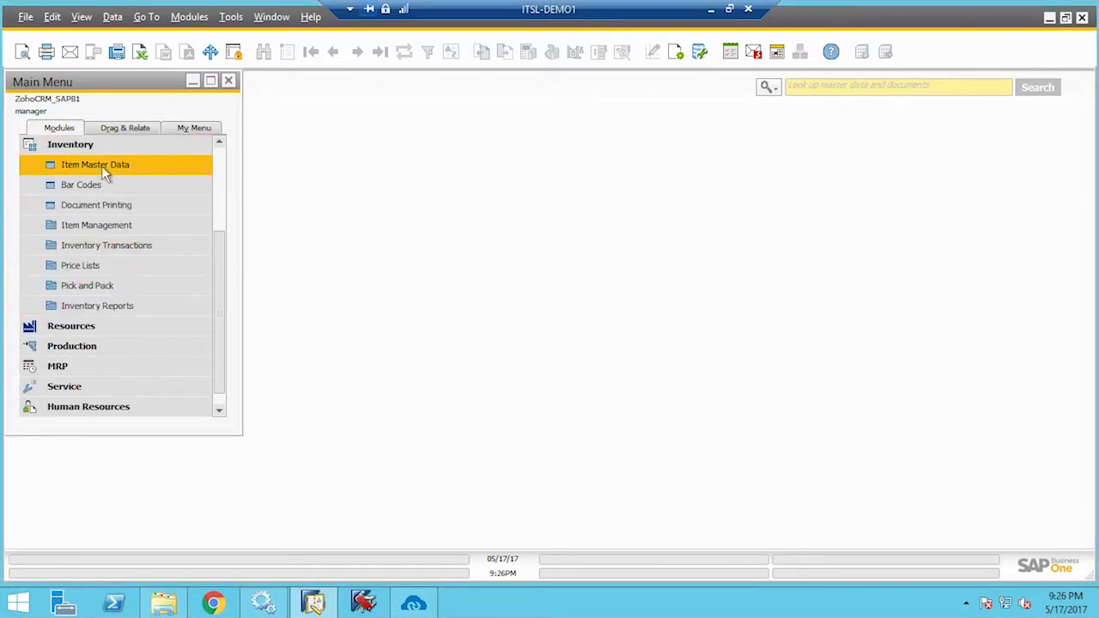
click(107, 252)
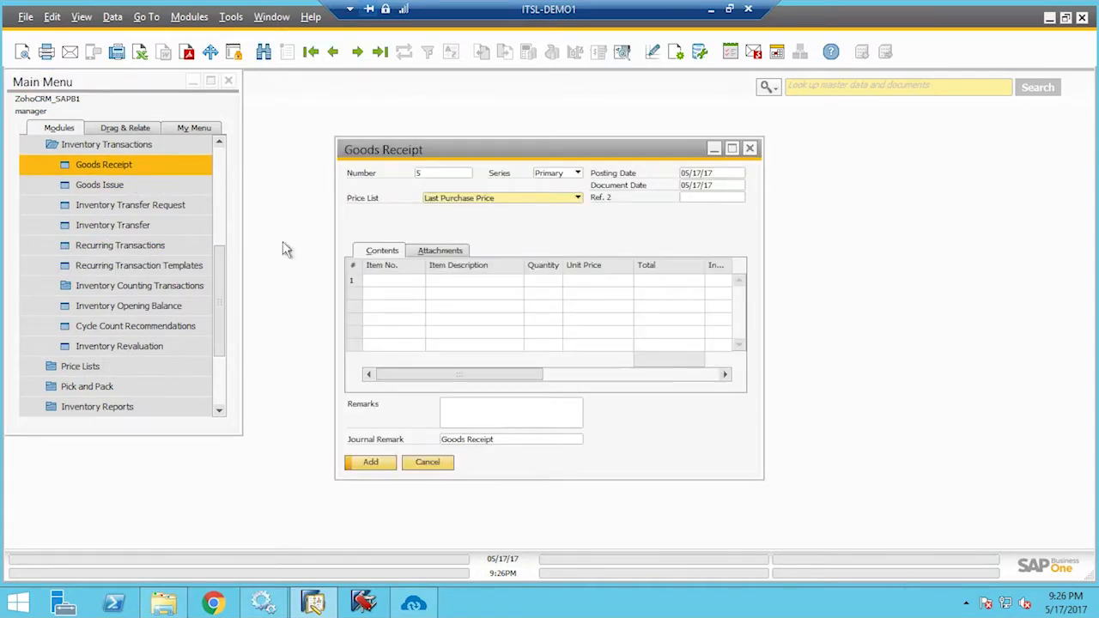
click(495, 198)
click(492, 214)
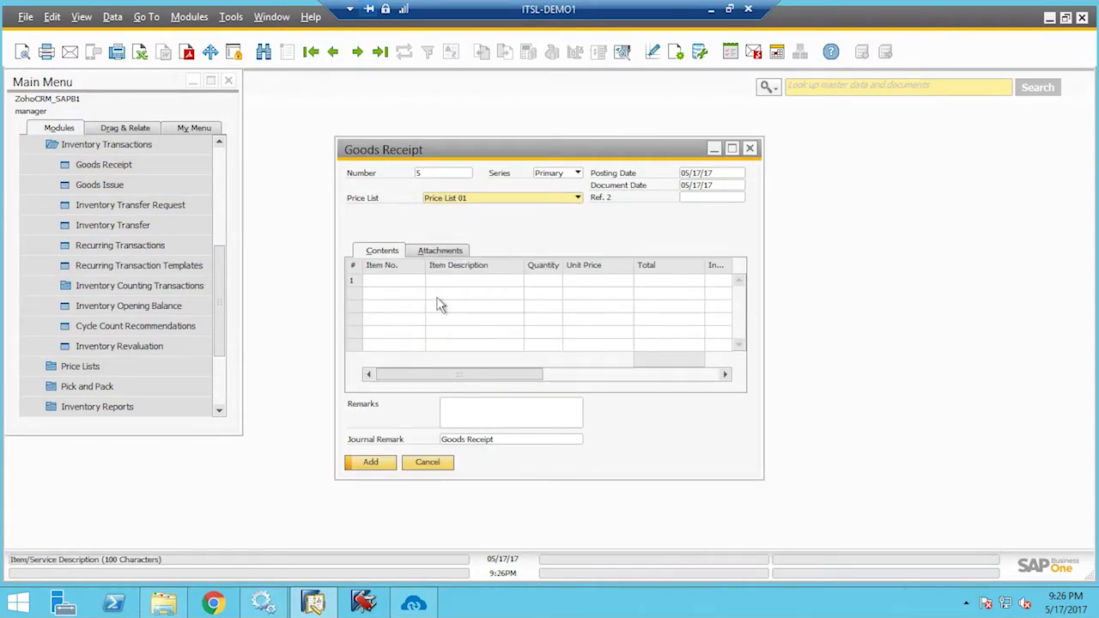
Enter item8011 (Audi_Q414) in row 1 and add the goods receipt
click(379, 280)
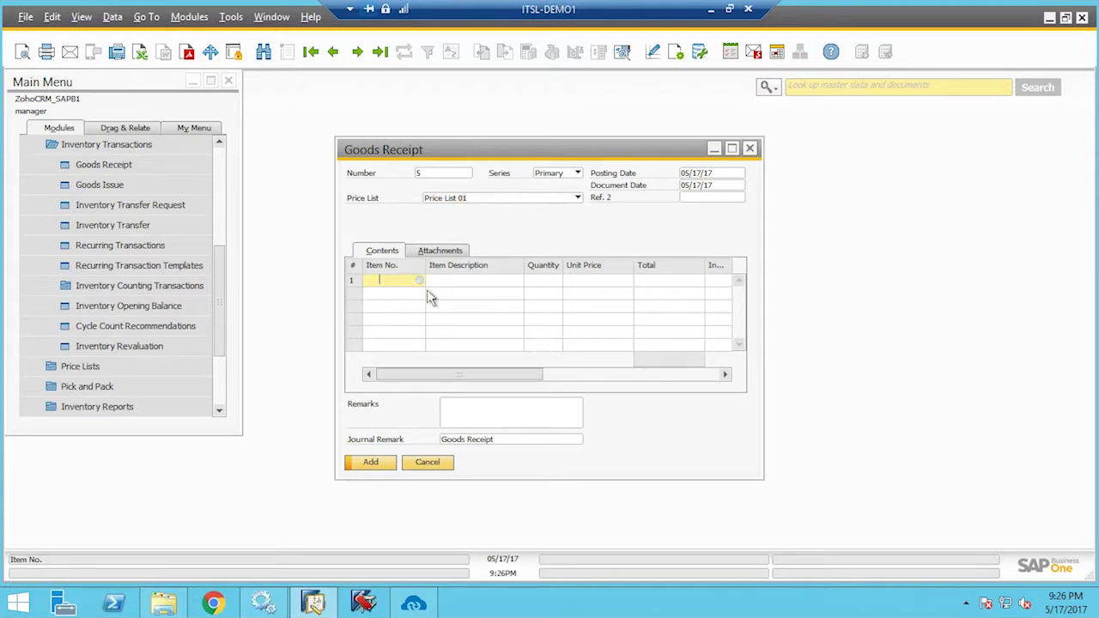
key(Tab)
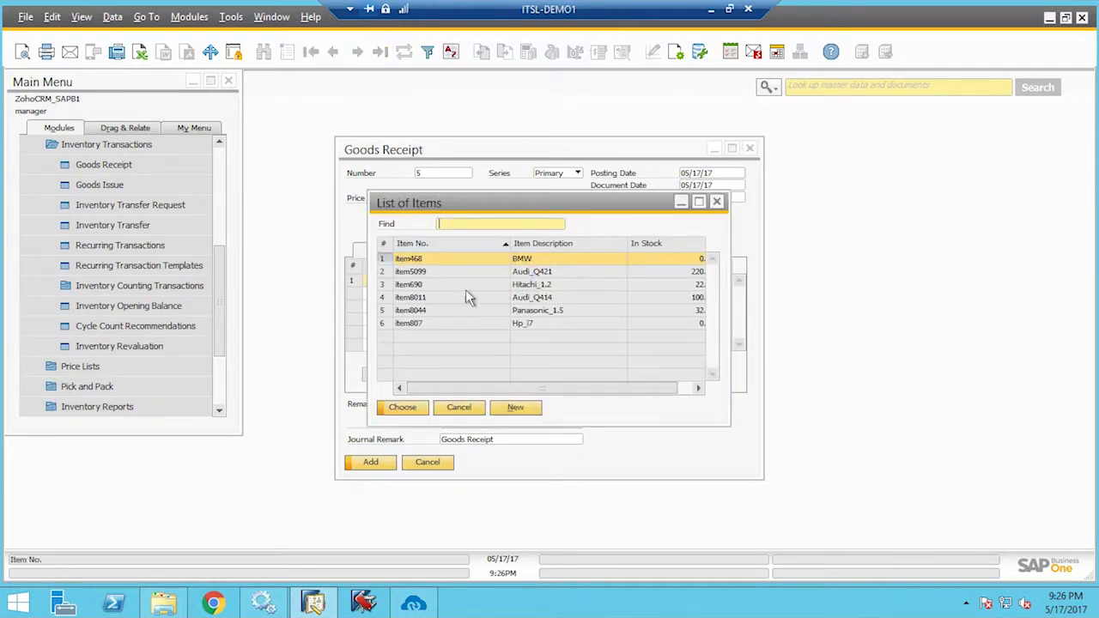
click(429, 298)
click(403, 412)
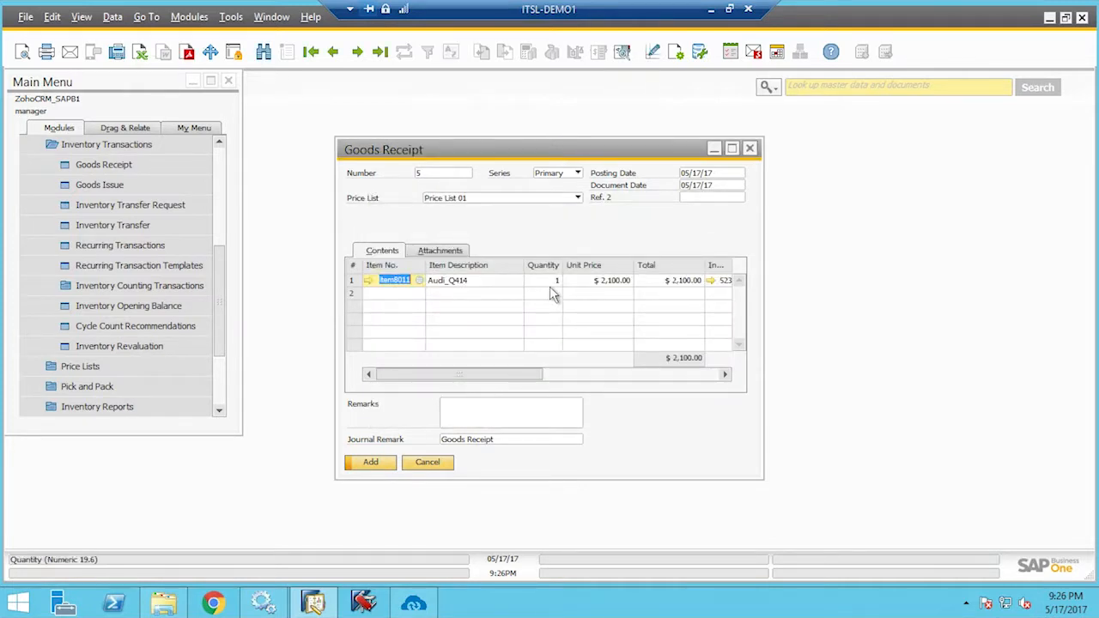
click(550, 286)
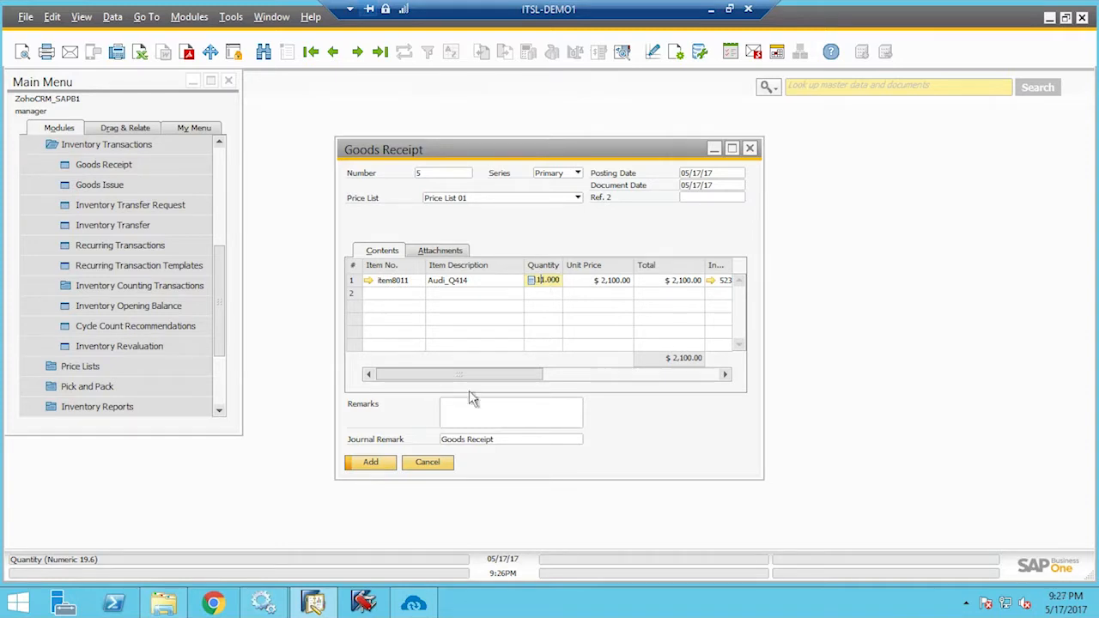
click(380, 467)
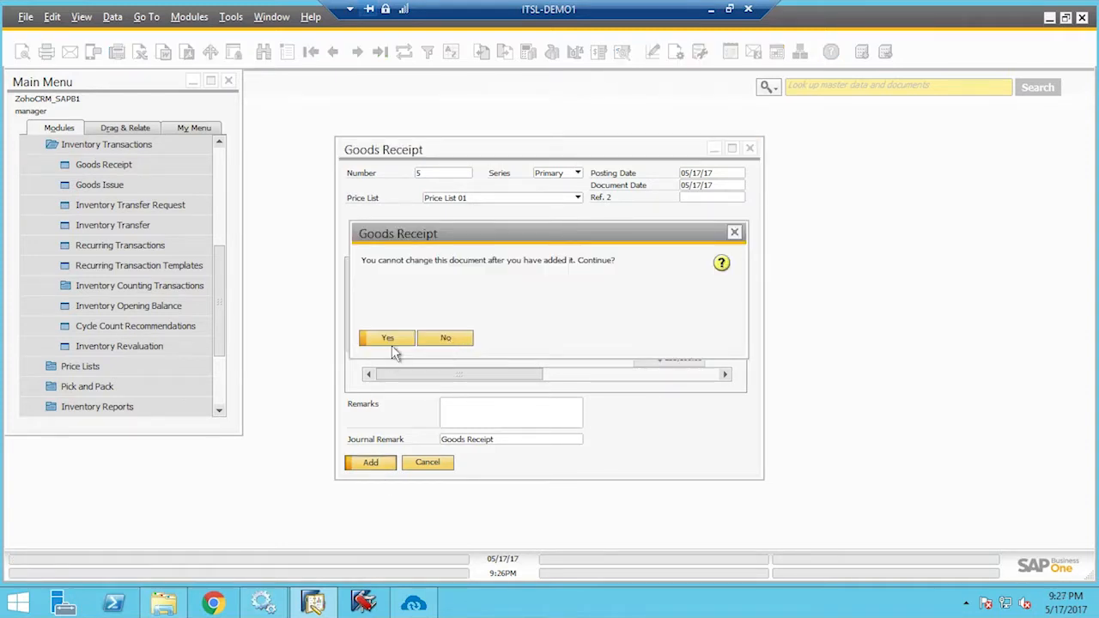
click(392, 342)
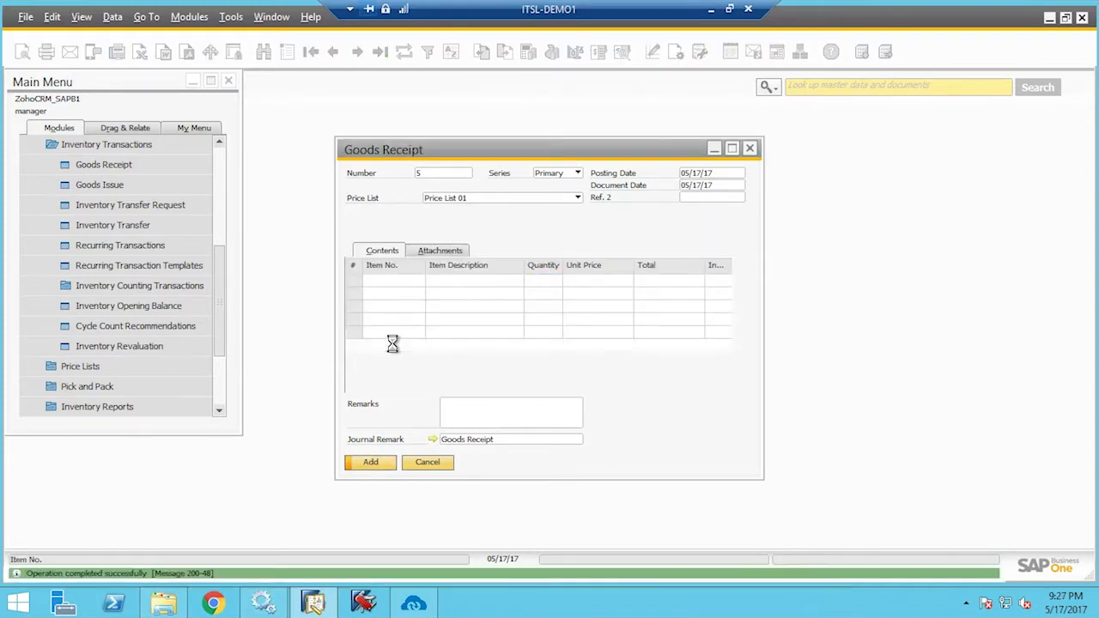
Close the goods receipt form and open the APPSeCONNECT sync panel
click(423, 468)
click(118, 147)
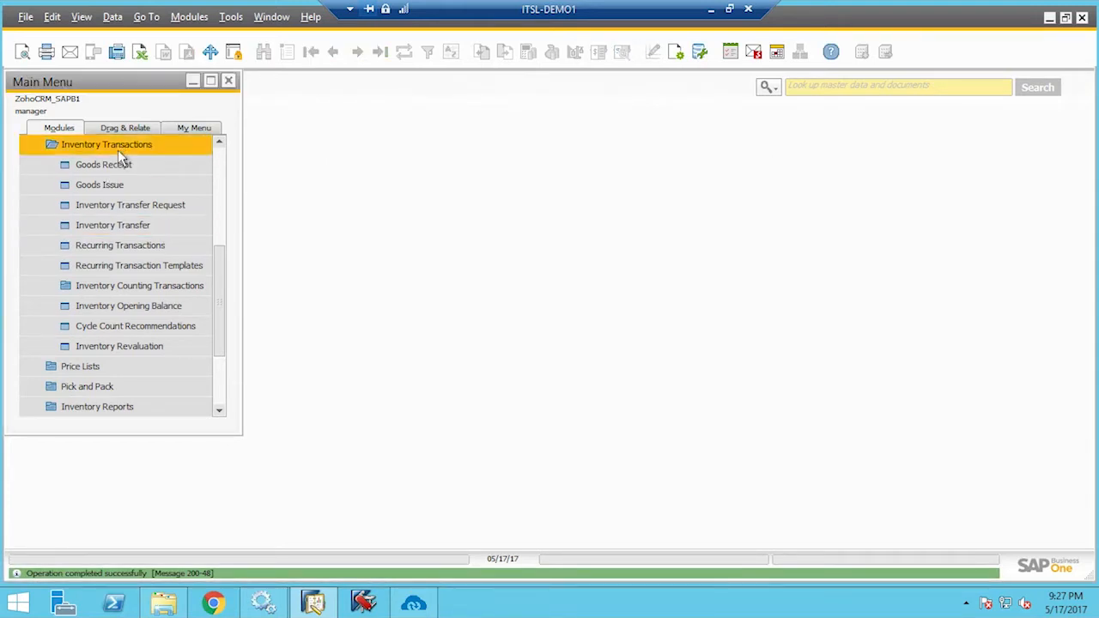
click(414, 605)
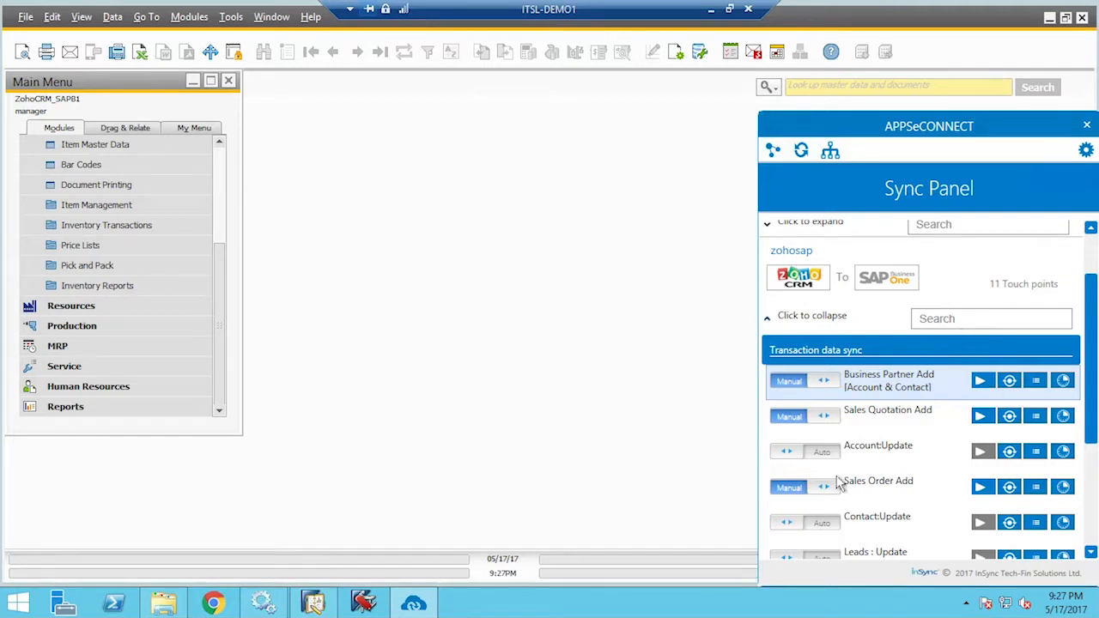
Run the A/R Invoice Add sync in APPSeCONNECT and close the sync panel
scroll(842, 483, down, 1)
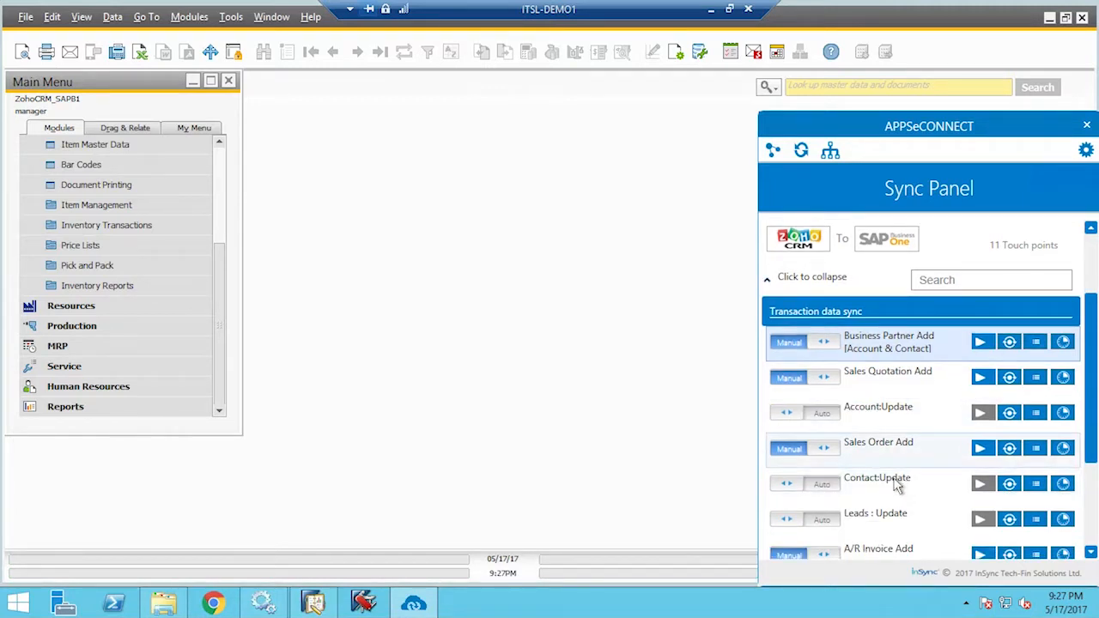
scroll(897, 486, down, 3)
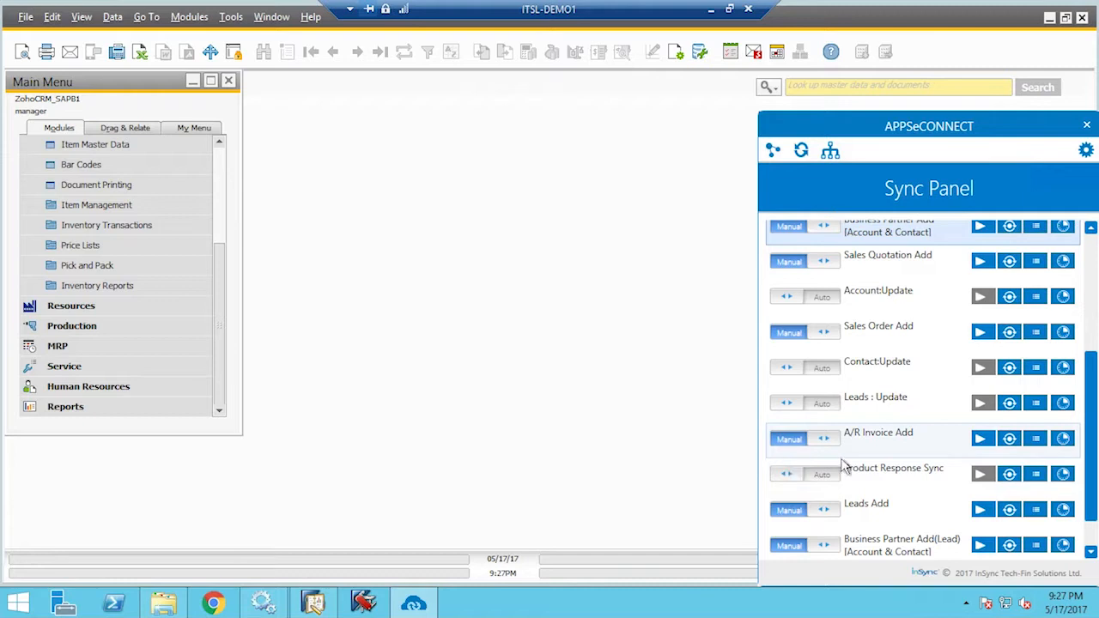
click(983, 441)
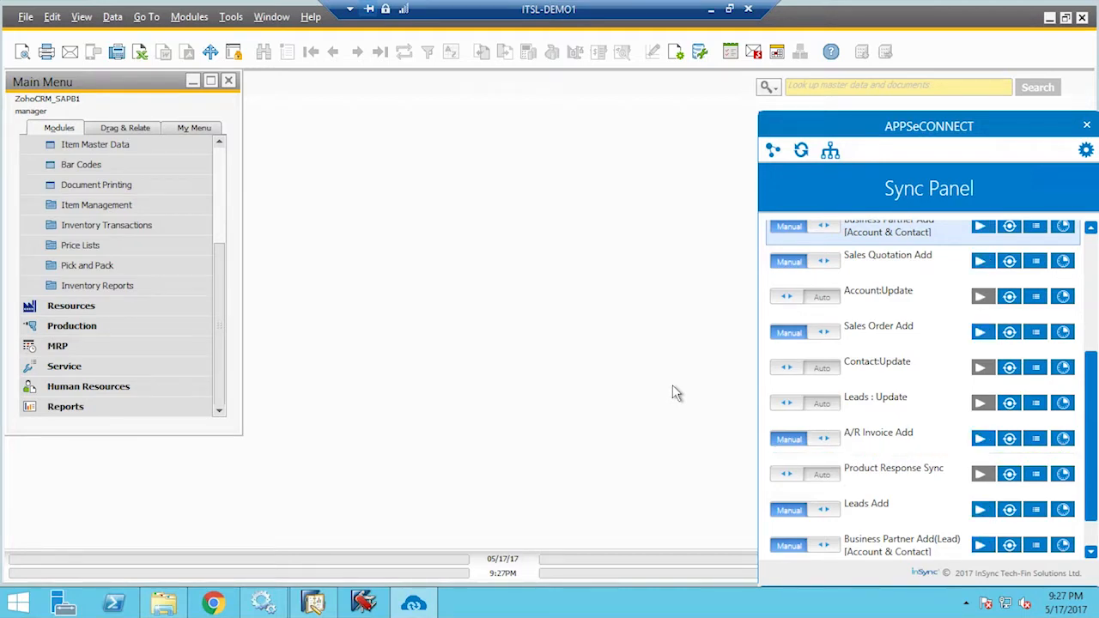
click(672, 386)
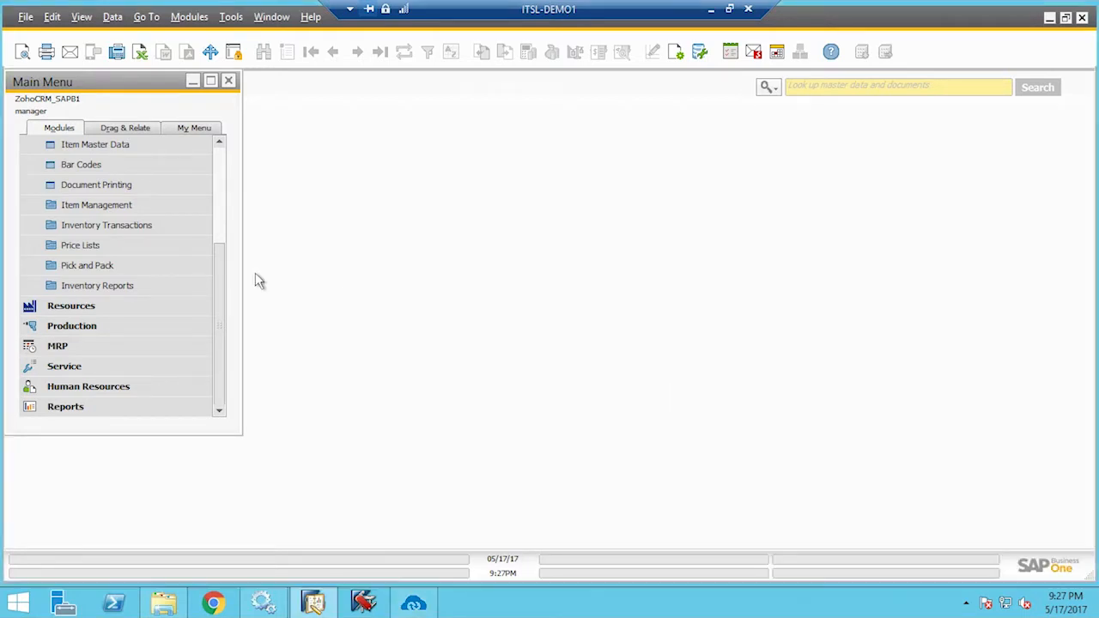
drag(223, 267, 248, 152)
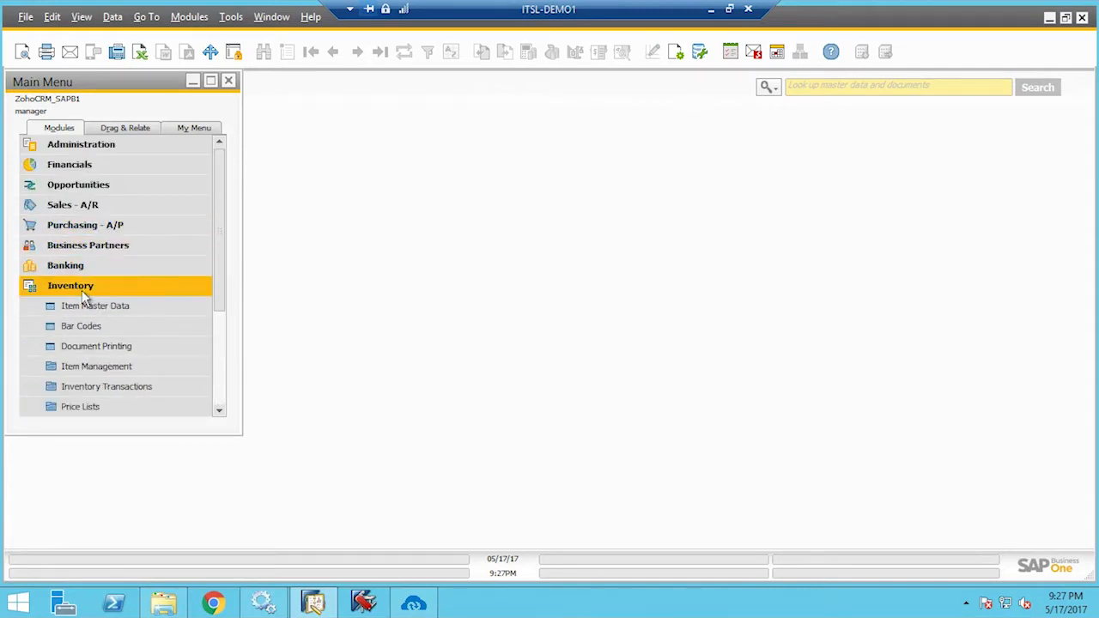
Search A/R invoices by the name MNC to open synced A/R Invoice 4 for $21,000
click(83, 290)
click(84, 212)
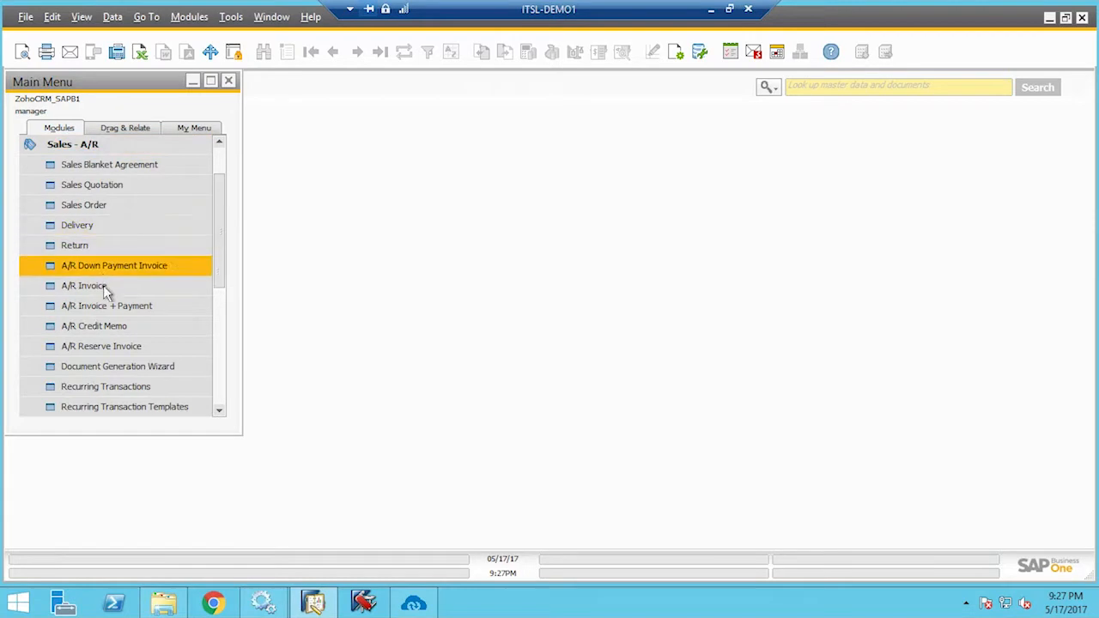
click(104, 293)
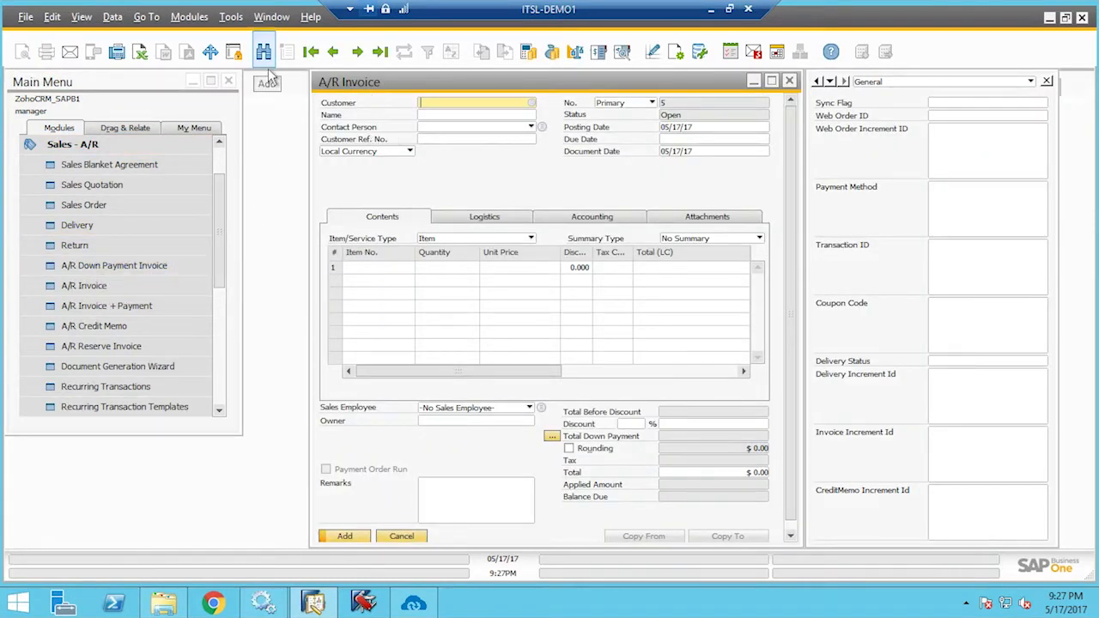
click(263, 52)
text(MNC)
key(Return)
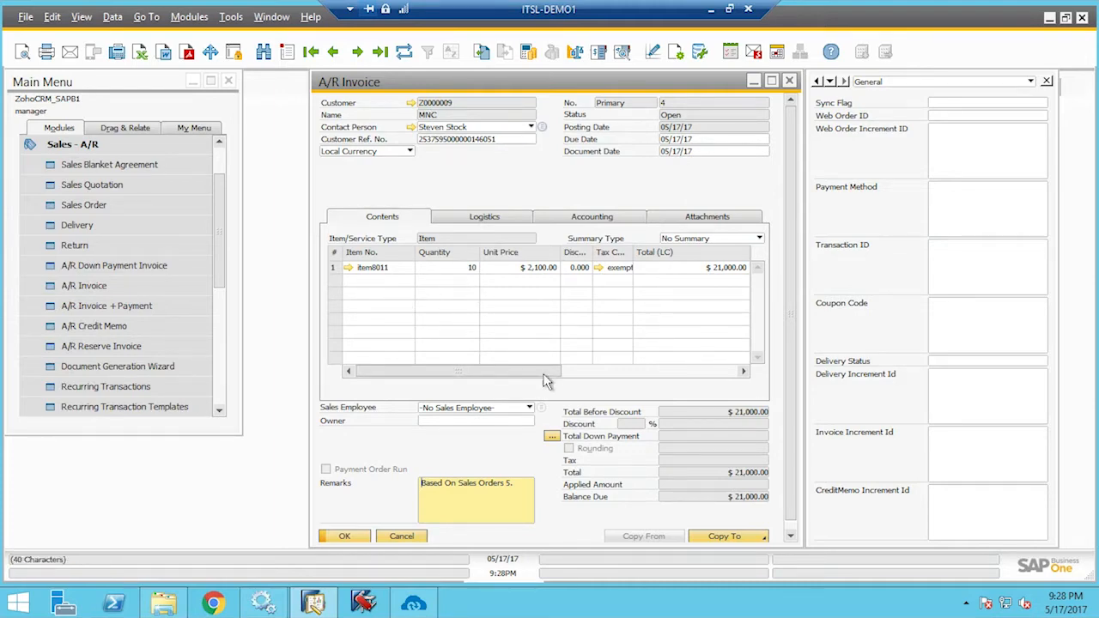
Check the invoice's Florida ship-to and bill-to addresses, then close it
drag(541, 379, 539, 410)
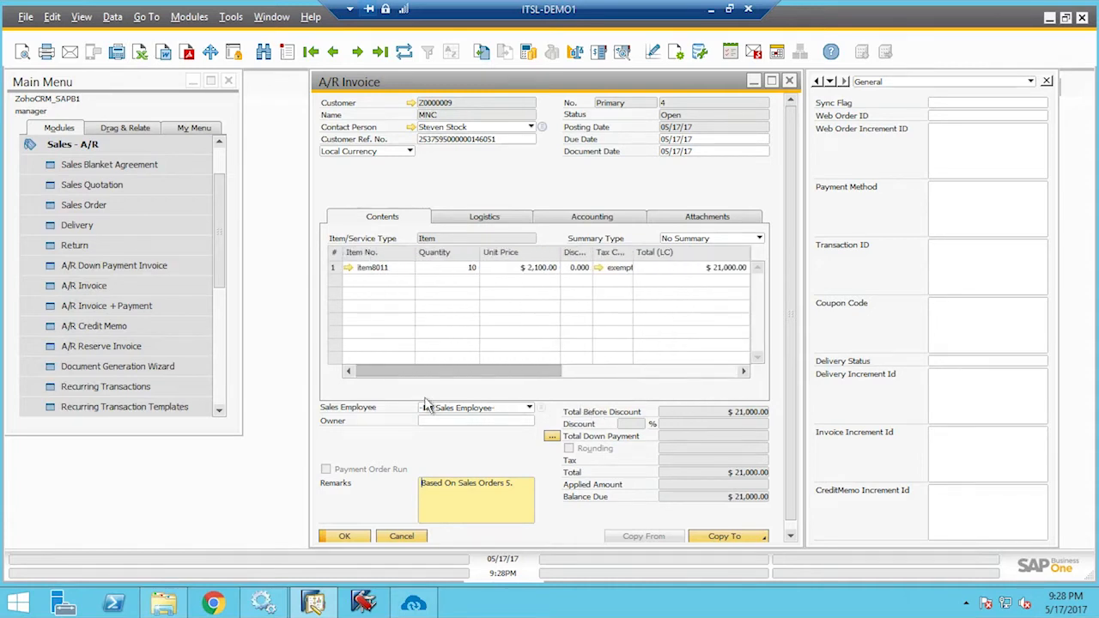
click(485, 217)
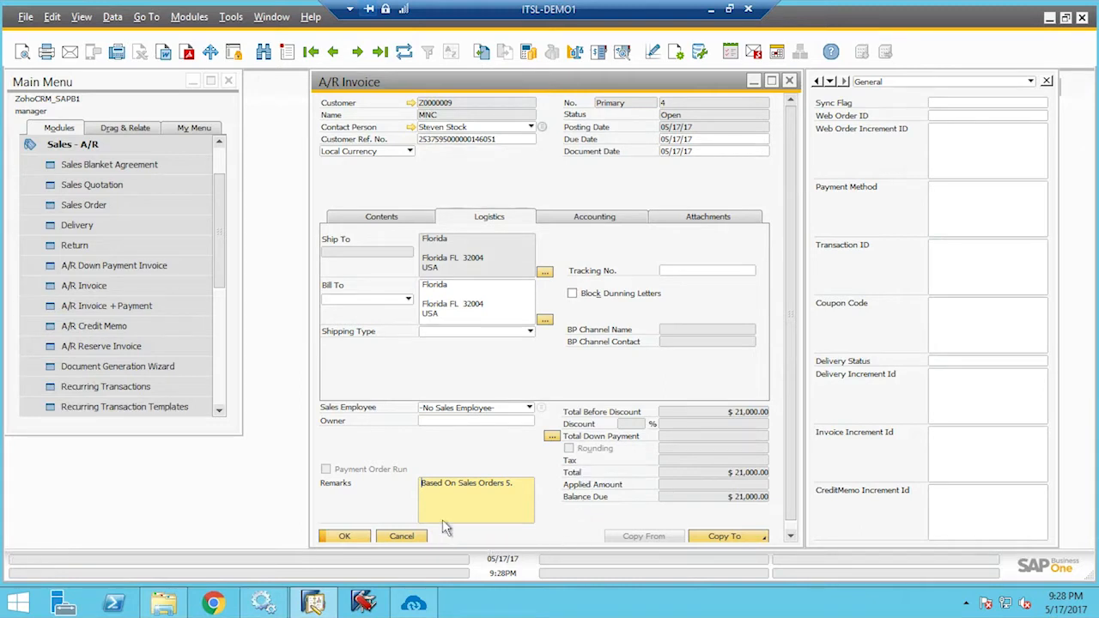
click(366, 538)
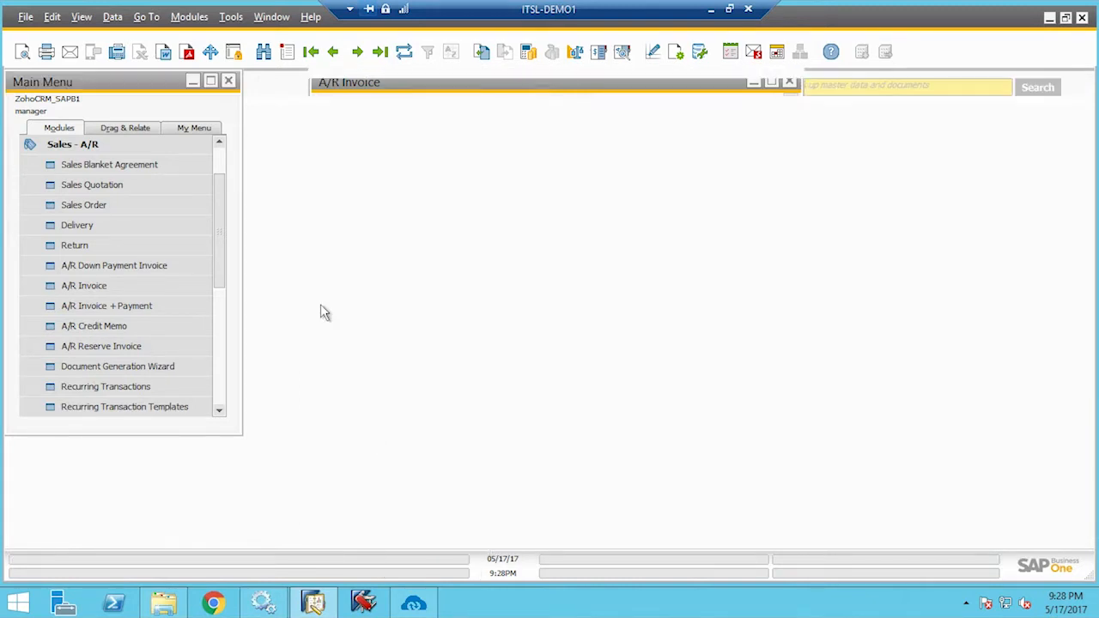
Collapse Sales - A/R and minimize the ITSL-DEMO1 remote window to bring back the Zoho CRM invoice
click(125, 146)
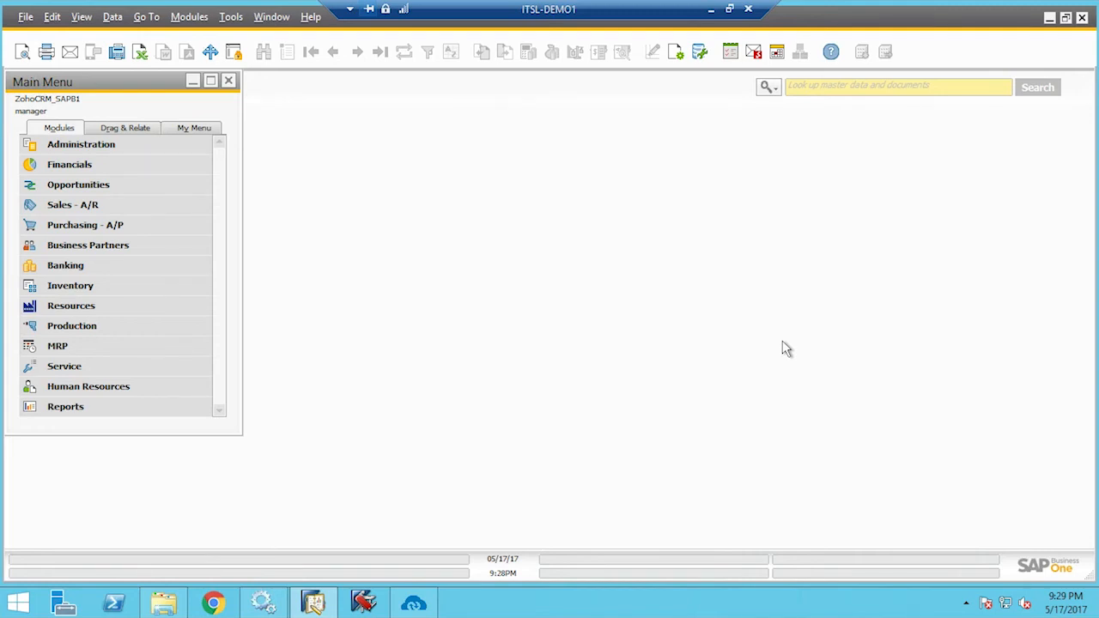
click(716, 13)
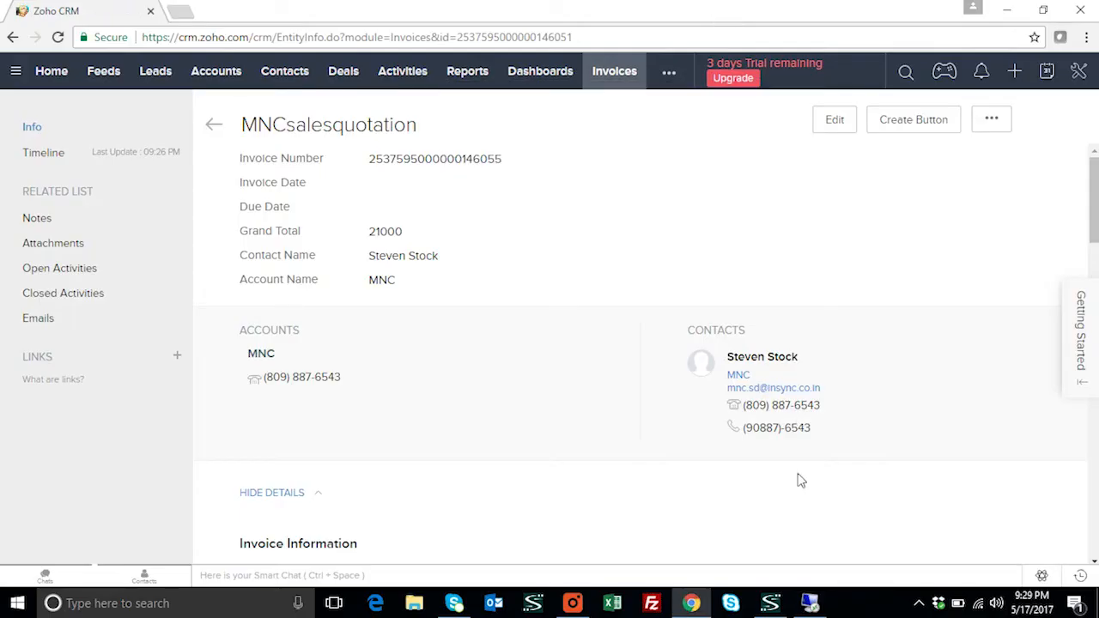
click(573, 602)
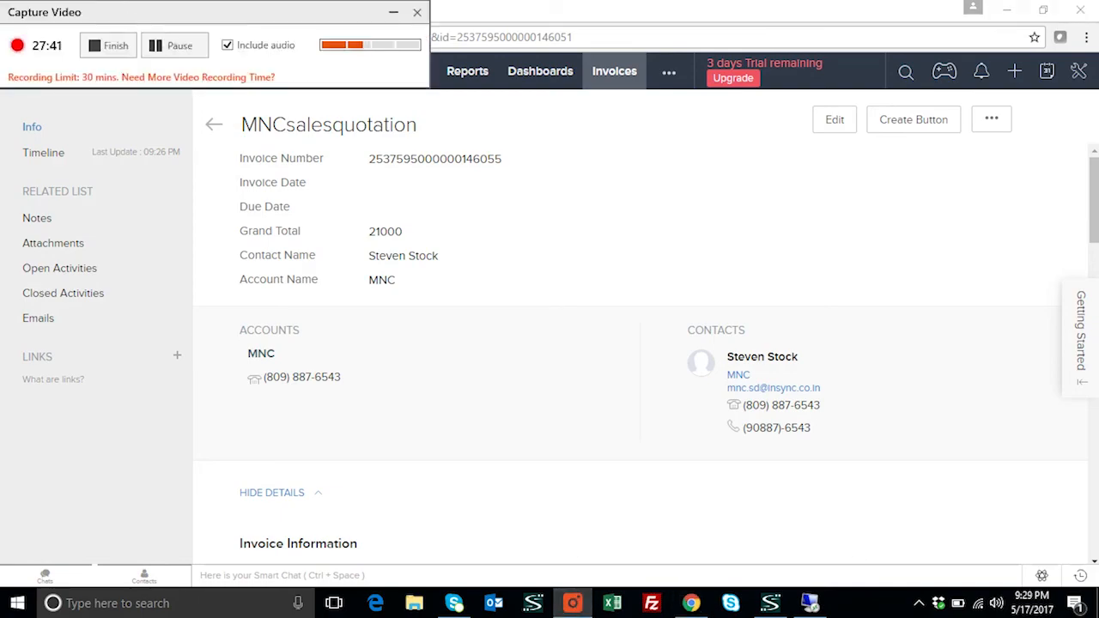